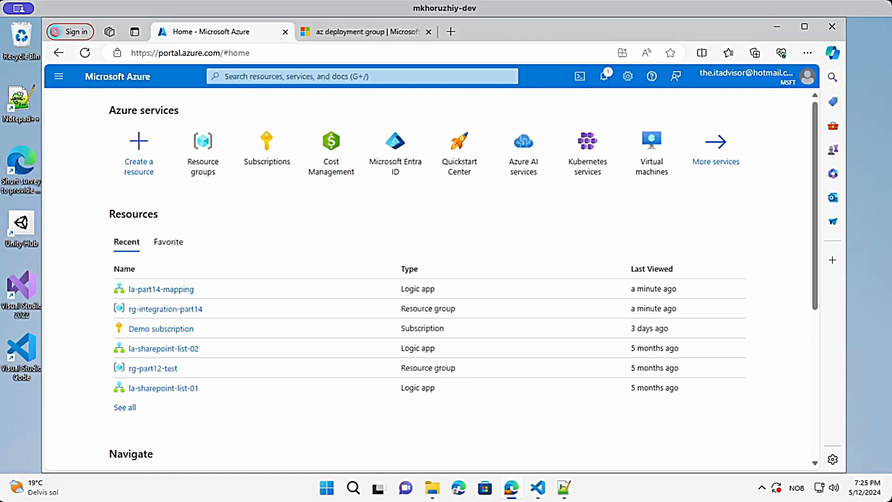
Step: Switch to Notepad++ and examine the source order JSON beside the target order JSON
{"action": "left_click", "coordinate": [564, 488]}
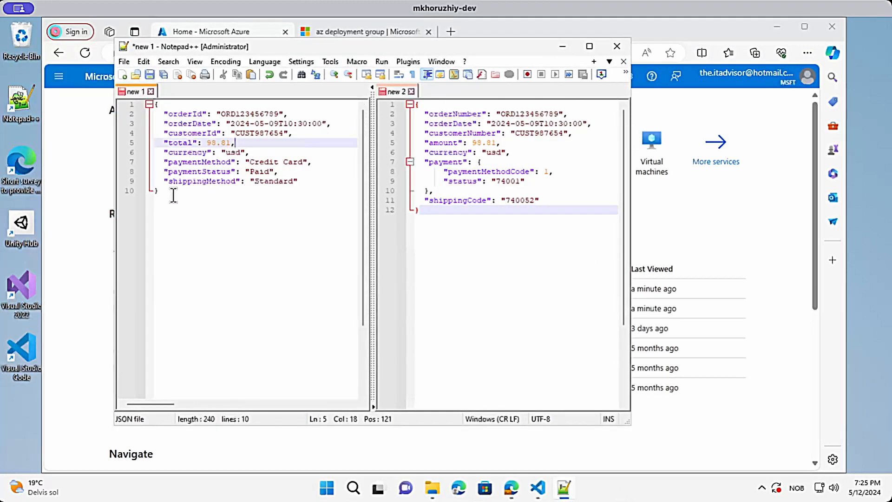
{"action": "left_click_drag", "start_coordinate": [168, 190], "coordinate": [139, 106]}
{"action": "left_click", "coordinate": [181, 115]}
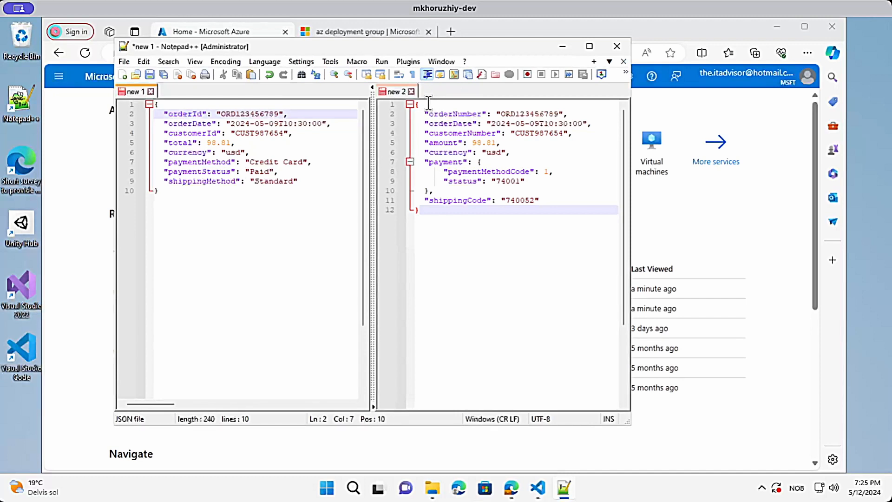
{"action": "left_click", "coordinate": [436, 210]}
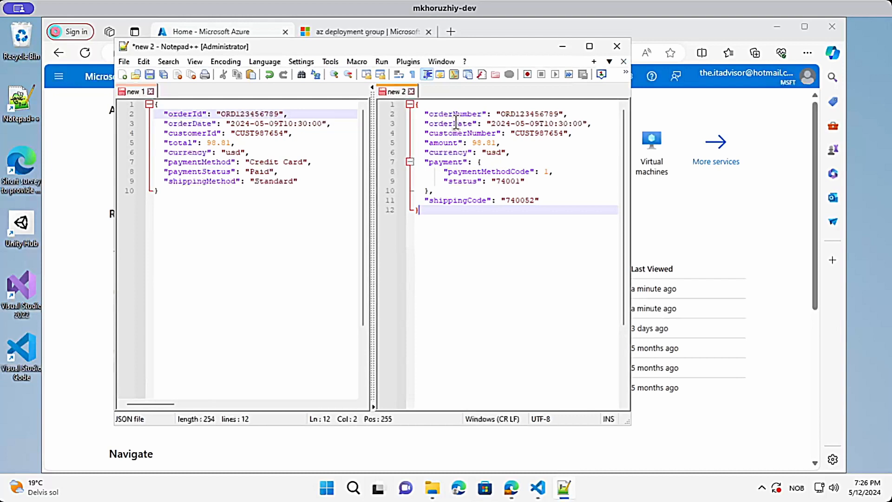
Step: Compare the source fields orderId, customerId and total with the target fields orderNumber, customerNumber and amount
{"action": "double_click", "coordinate": [182, 113]}
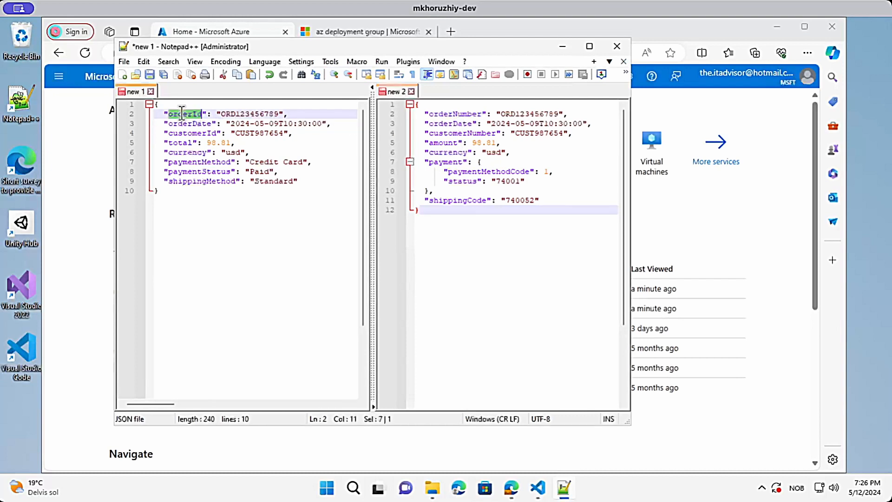
{"action": "double_click", "coordinate": [461, 115]}
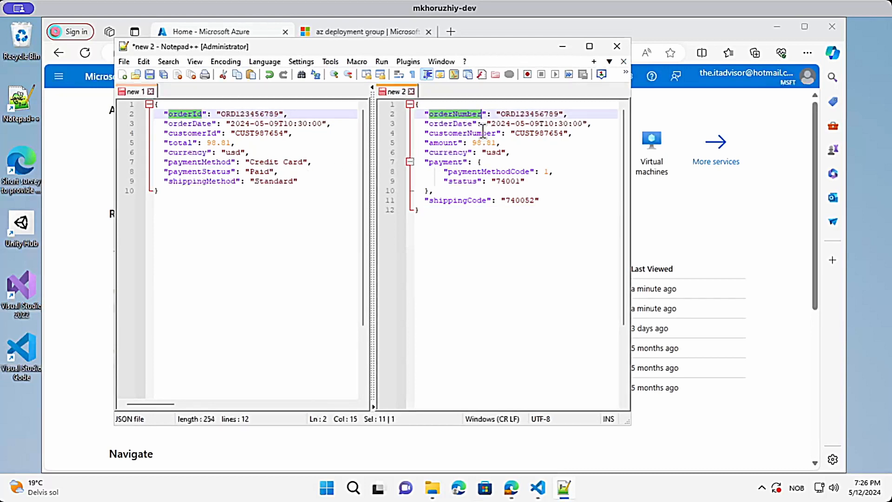
{"action": "double_click", "coordinate": [188, 133]}
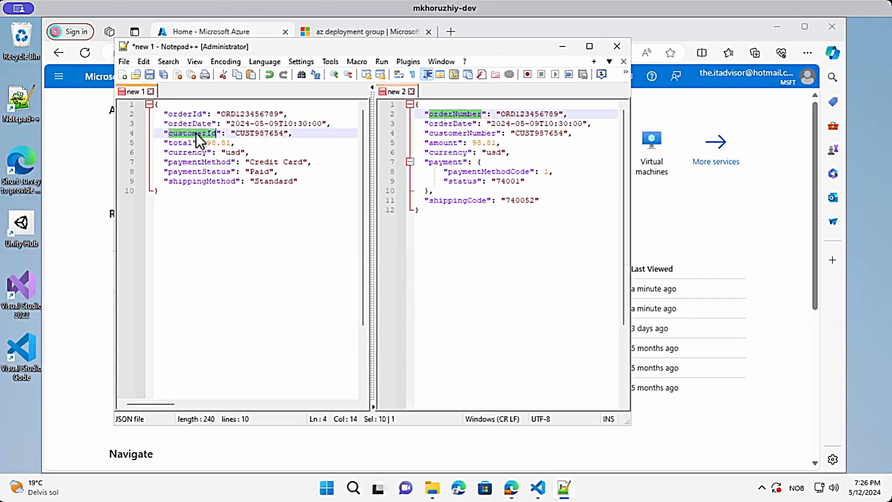
{"action": "left_click", "coordinate": [454, 133]}
{"action": "double_click", "coordinate": [454, 133]}
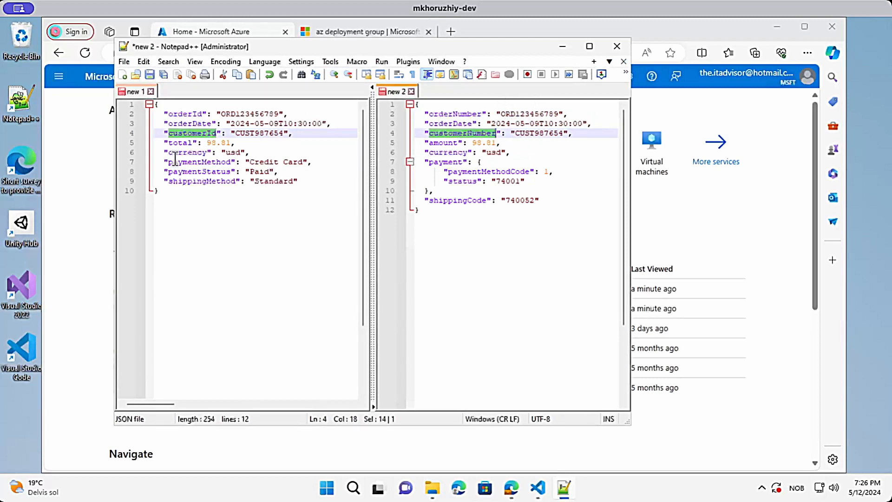
{"action": "left_click", "coordinate": [175, 152]}
{"action": "left_click", "coordinate": [179, 142]}
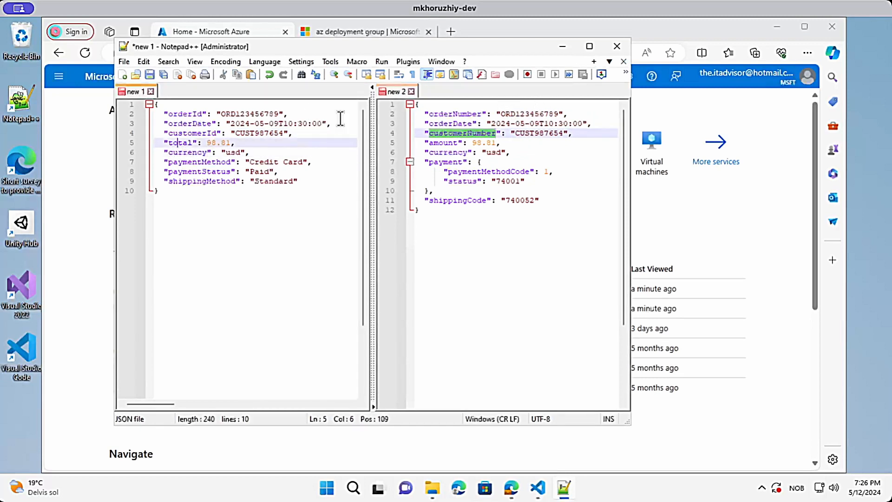
{"action": "left_click", "coordinate": [438, 141]}
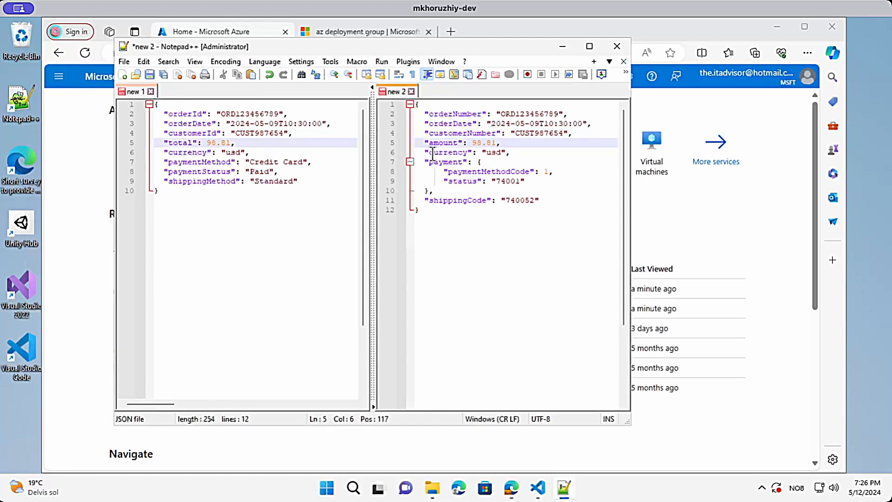
Step: Compare the source paymentMethod field and its value with paymentMethodCode inside the target's nested payment object
{"action": "double_click", "coordinate": [188, 161]}
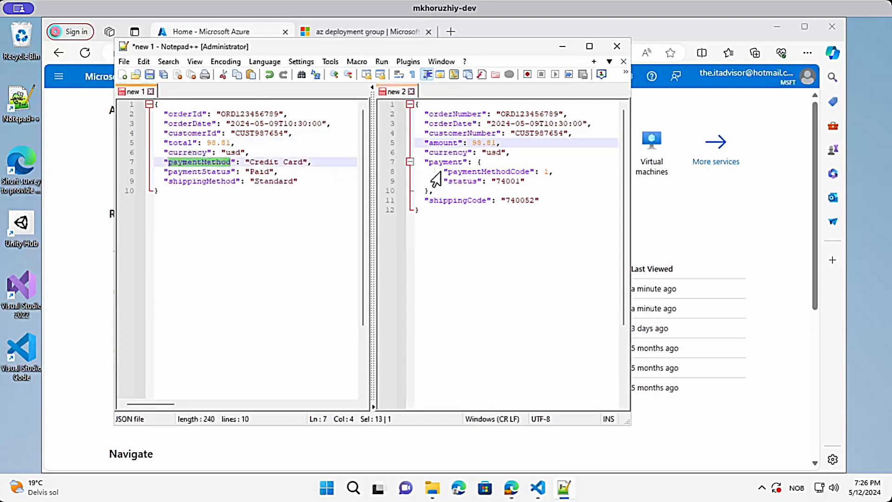
{"action": "double_click", "coordinate": [445, 163]}
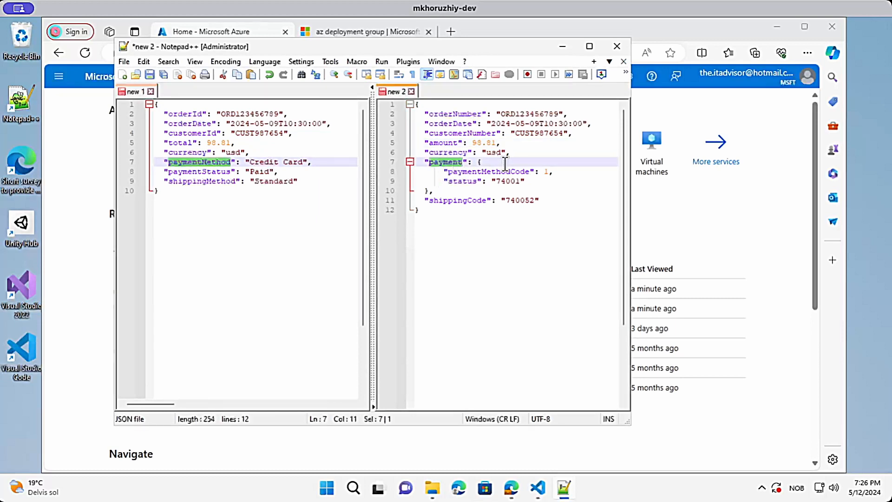
{"action": "left_click", "coordinate": [474, 172]}
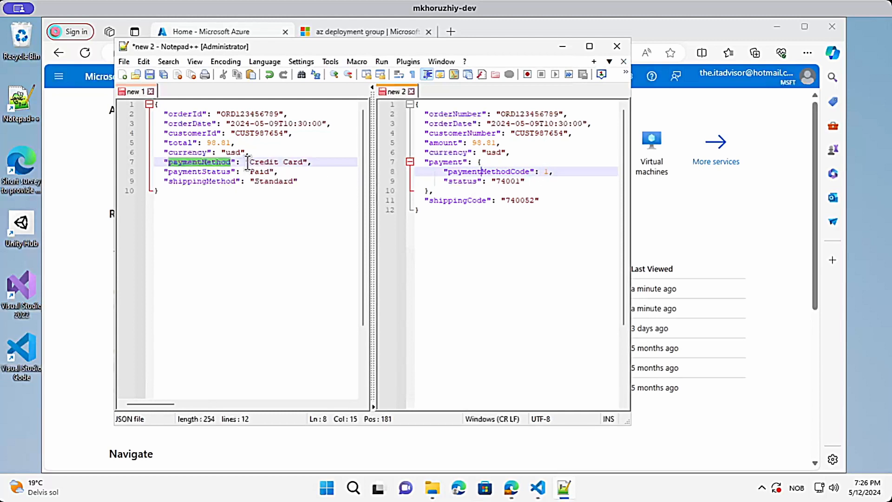
{"action": "left_click_drag", "start_coordinate": [250, 162], "coordinate": [302, 163]}
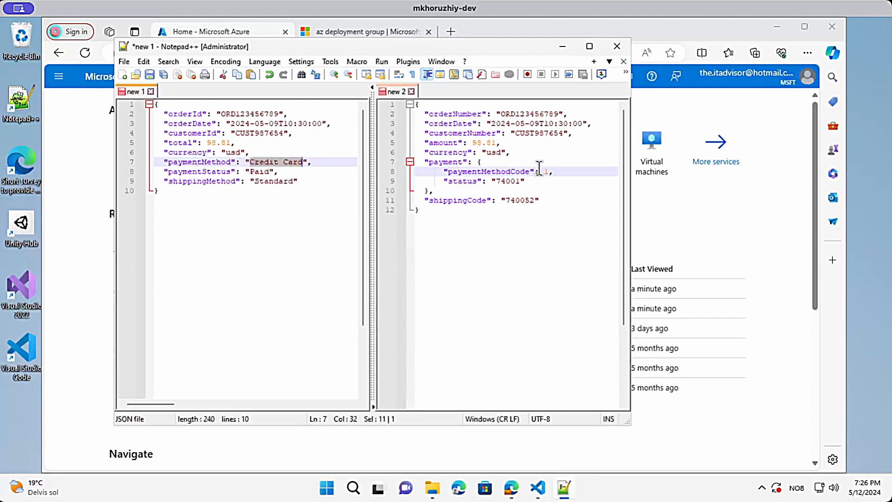
{"action": "left_click_drag", "start_coordinate": [548, 171], "coordinate": [540, 172]}
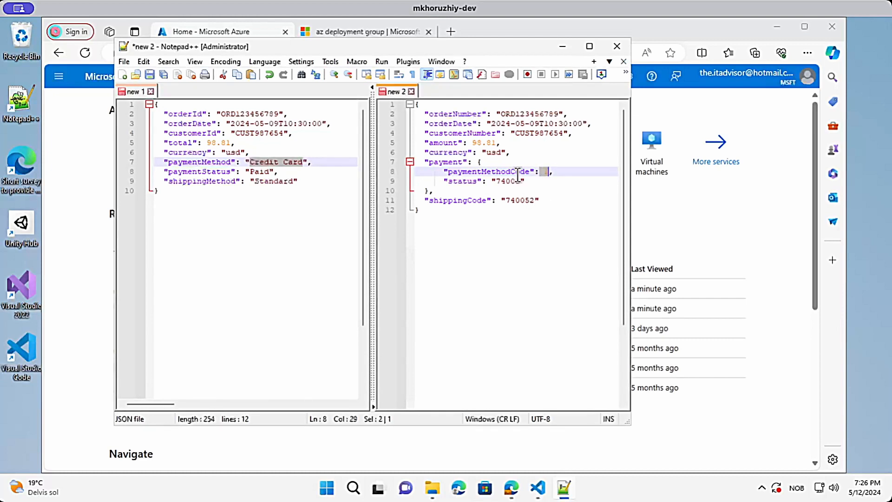
Step: Compare the source paymentStatus field and its value with the status code in the target's payment object
{"action": "left_click", "coordinate": [202, 171]}
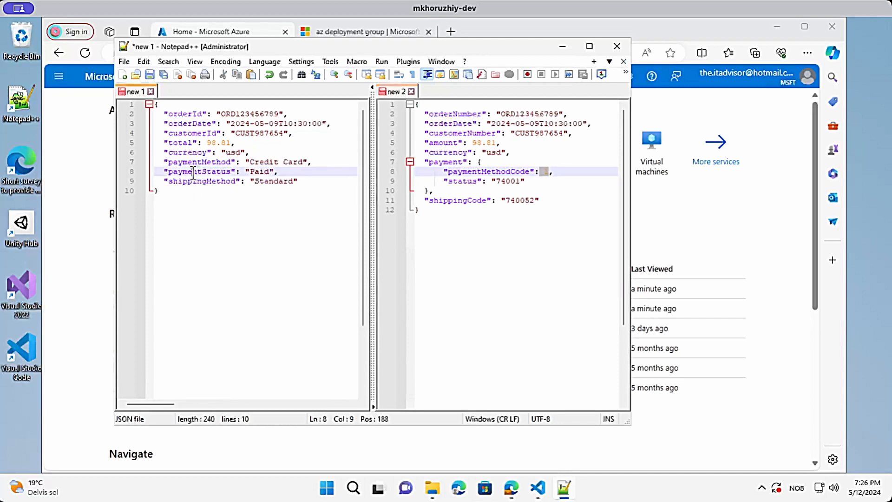
{"action": "double_click", "coordinate": [259, 172]}
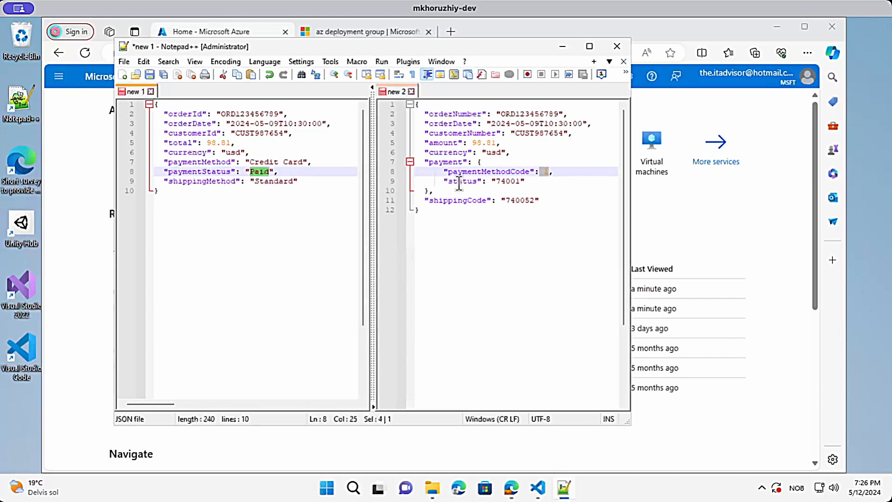
{"action": "double_click", "coordinate": [463, 181]}
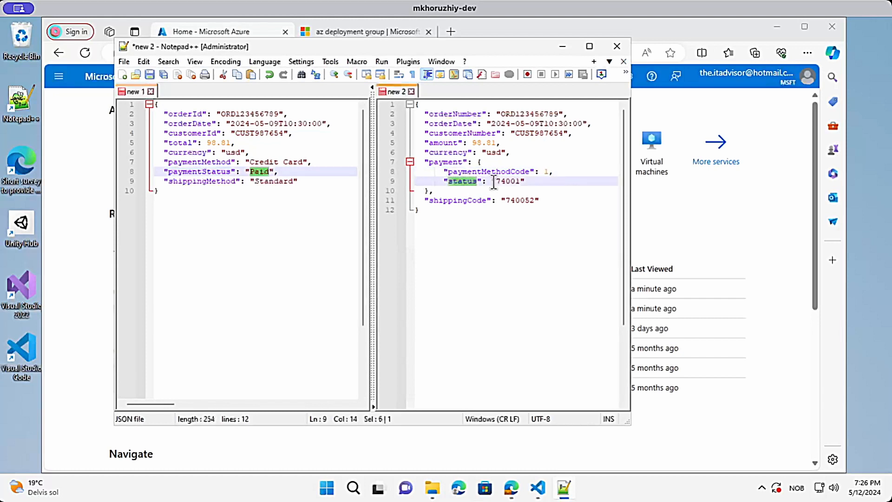
{"action": "left_click", "coordinate": [493, 181]}
{"action": "double_click", "coordinate": [507, 181]}
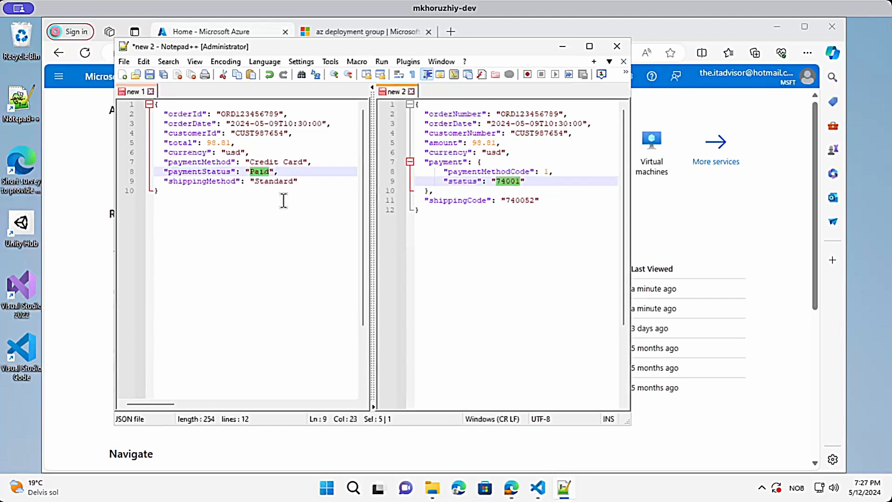
Step: Compare the source shippingMethod field and its value with the shippingCode field in the target JSON
{"action": "left_click", "coordinate": [191, 182]}
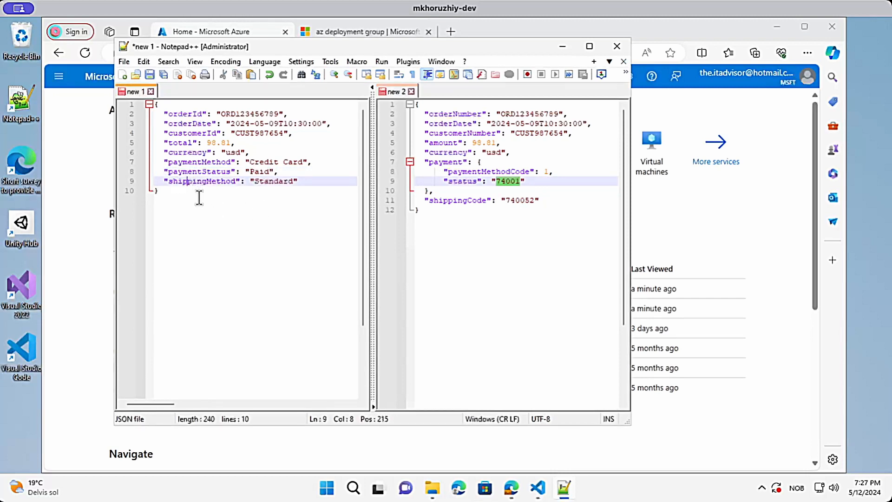
{"action": "double_click", "coordinate": [462, 200]}
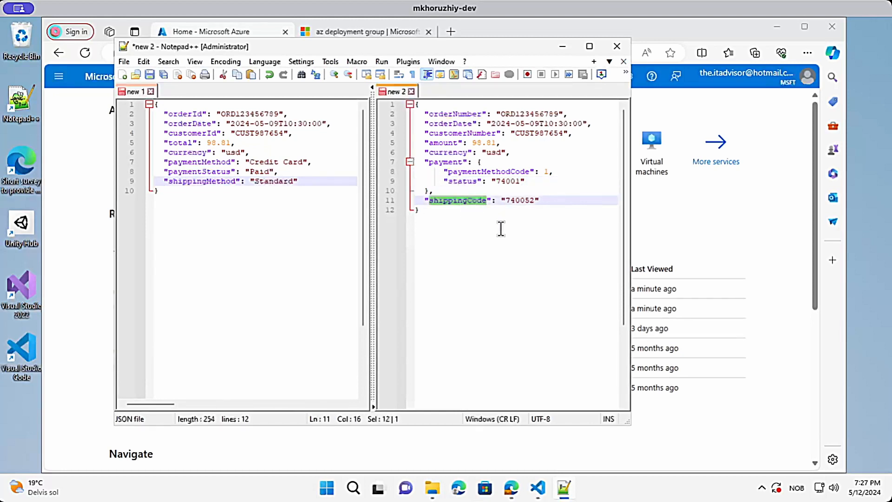
{"action": "double_click", "coordinate": [273, 181]}
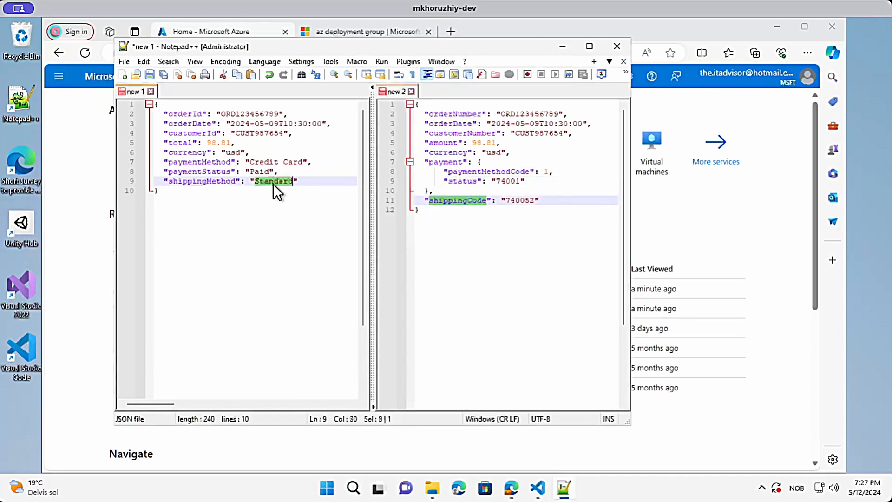
{"action": "double_click", "coordinate": [518, 200]}
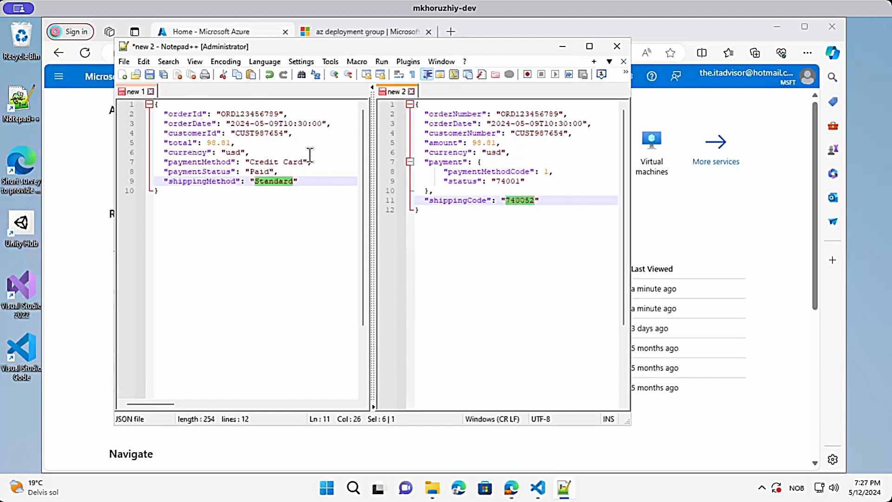
{"action": "left_click", "coordinate": [495, 114]}
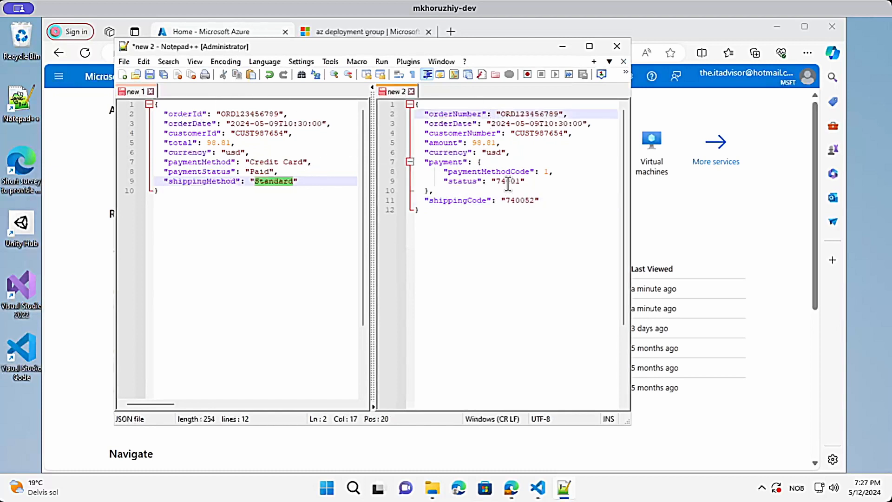
Step: Switch to the Azure portal and open the la-part14-mapping logic app in the Logic app designer
{"action": "left_click", "coordinate": [757, 239]}
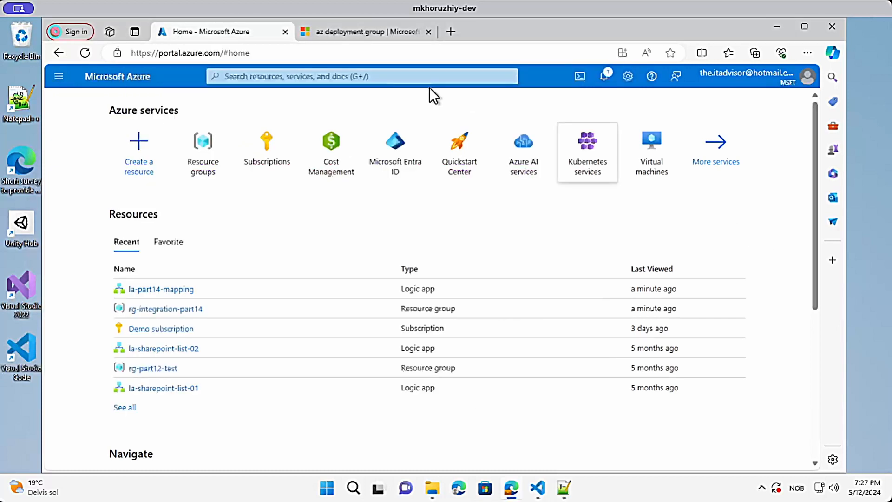
{"action": "left_click", "coordinate": [174, 290]}
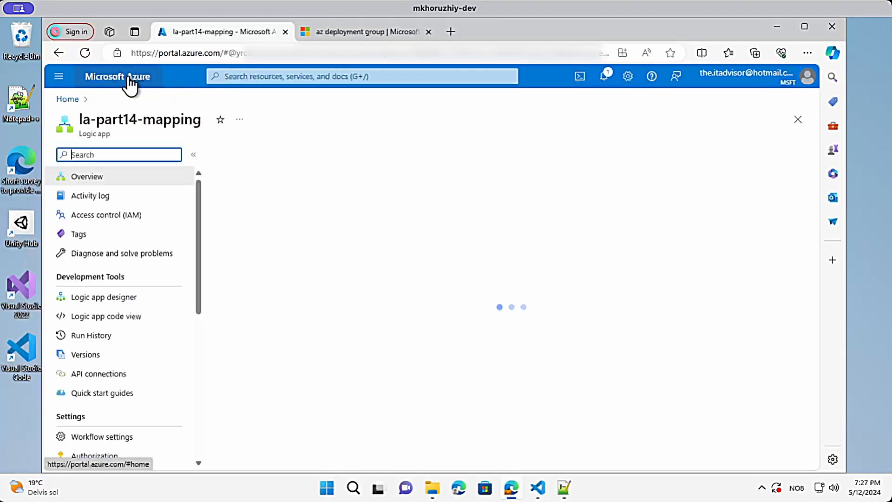
{"action": "left_click", "coordinate": [111, 300]}
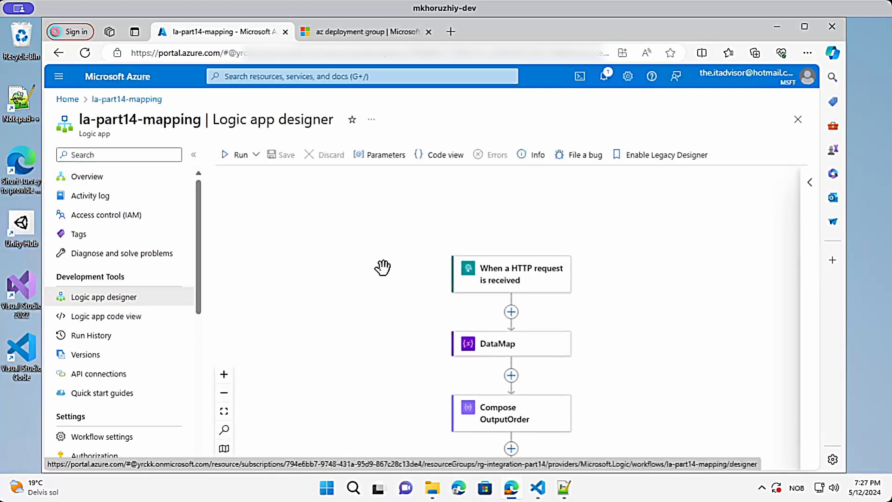
Step: Open the "When a HTTP request is received" trigger and examine its request body JSON schema
{"action": "scroll", "coordinate": [379, 270], "scroll_direction": "down", "scroll_amount": 2}
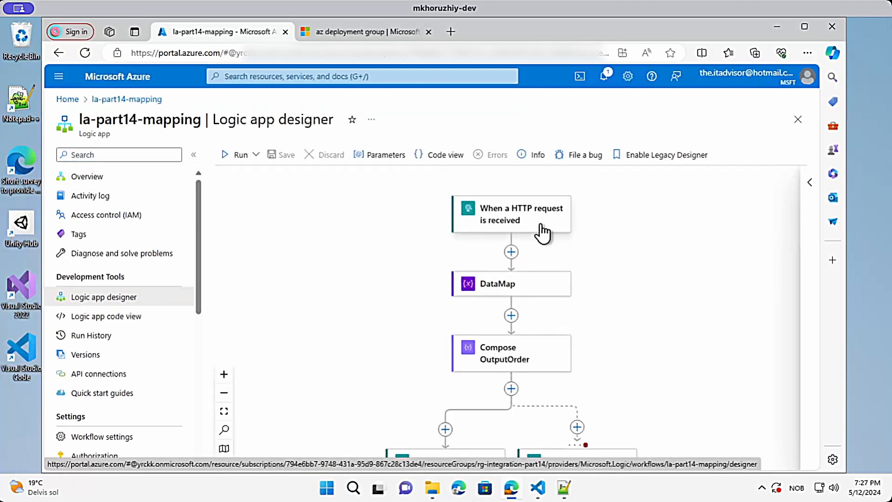
{"action": "left_click", "coordinate": [511, 212]}
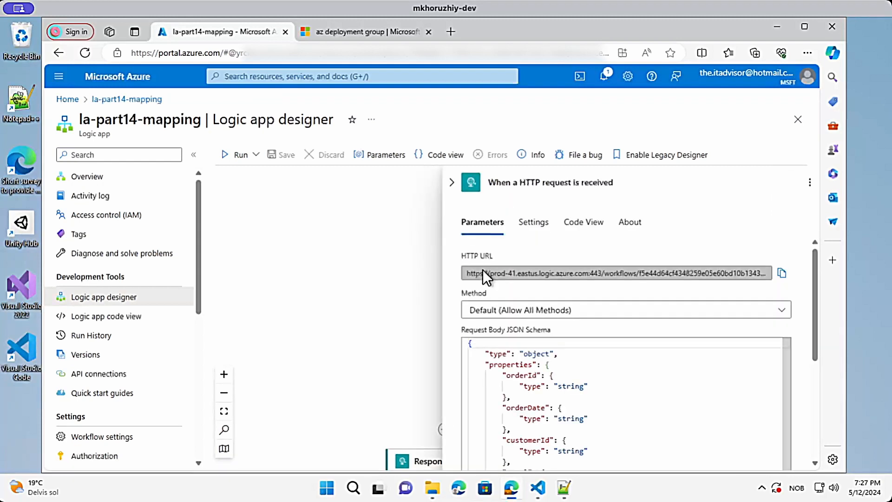
{"action": "scroll", "coordinate": [483, 272], "scroll_direction": "down", "scroll_amount": 3}
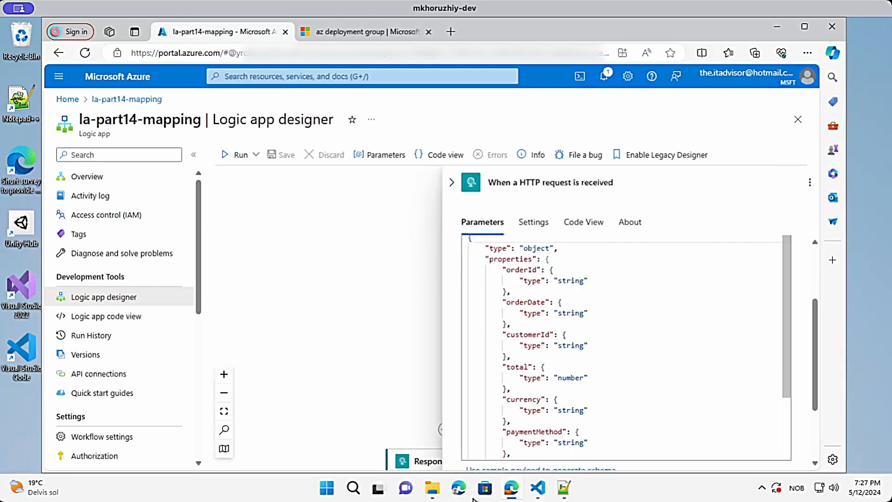
Step: Check the source order JSON in Notepad++ against the trigger schema, then return to the Azure portal and close the trigger details
{"action": "left_click", "coordinate": [563, 488]}
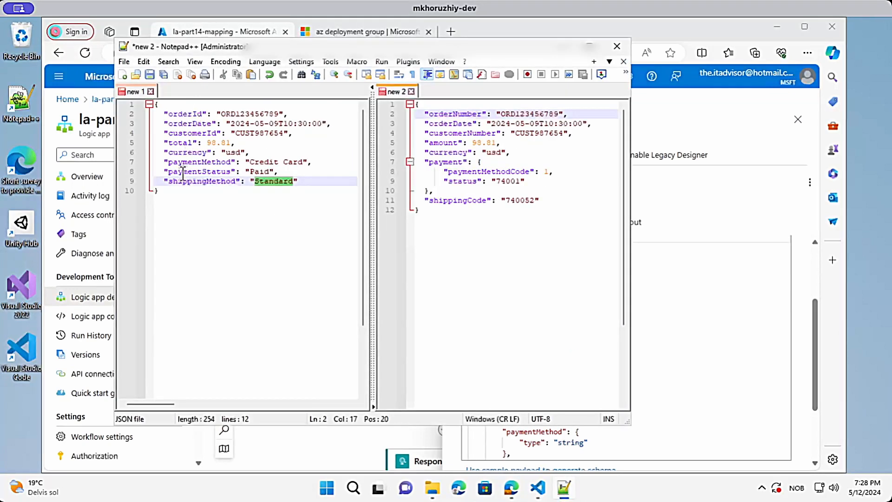
{"action": "left_click_drag", "start_coordinate": [179, 191], "coordinate": [139, 99]}
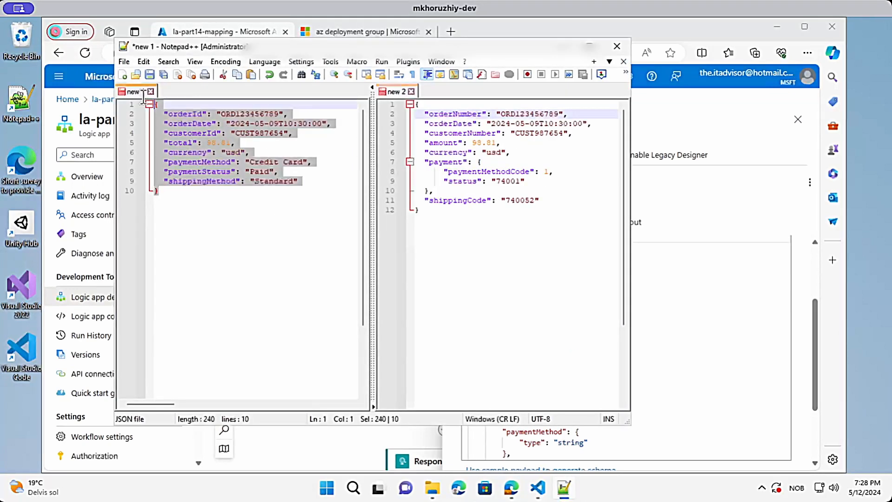
{"action": "left_click", "coordinate": [207, 116]}
{"action": "left_click", "coordinate": [765, 204]}
{"action": "left_click", "coordinate": [452, 181]}
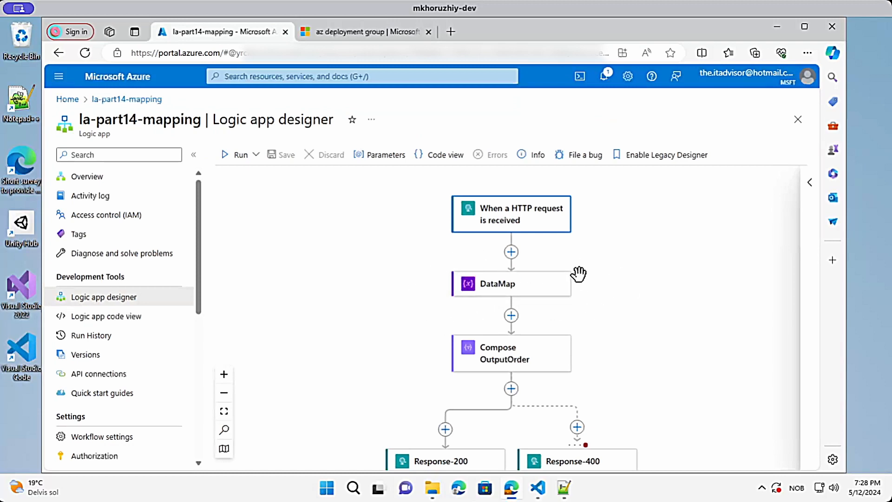
Step: Open the Compose OutputOrder action and compare its inputs with the target order JSON by placing the Notepad++ window beside them
{"action": "scroll", "coordinate": [619, 278], "scroll_direction": "down", "scroll_amount": 2}
{"action": "left_click", "coordinate": [501, 289]}
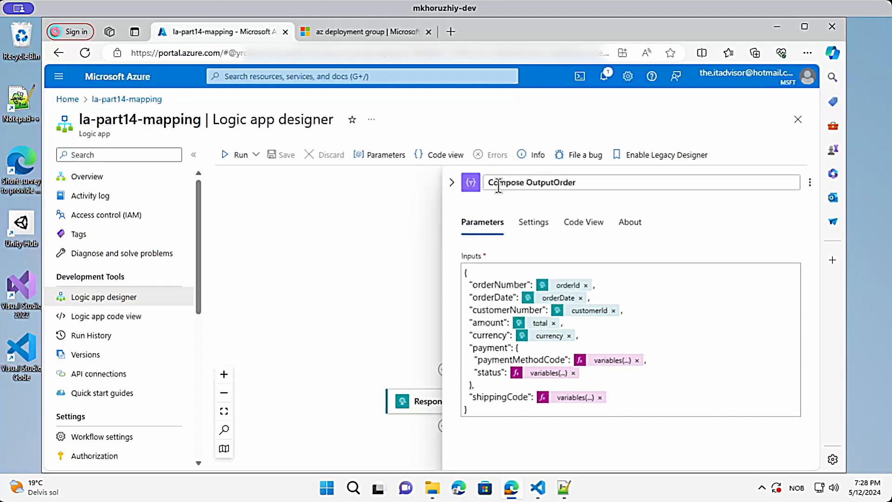
{"action": "left_click", "coordinate": [475, 274]}
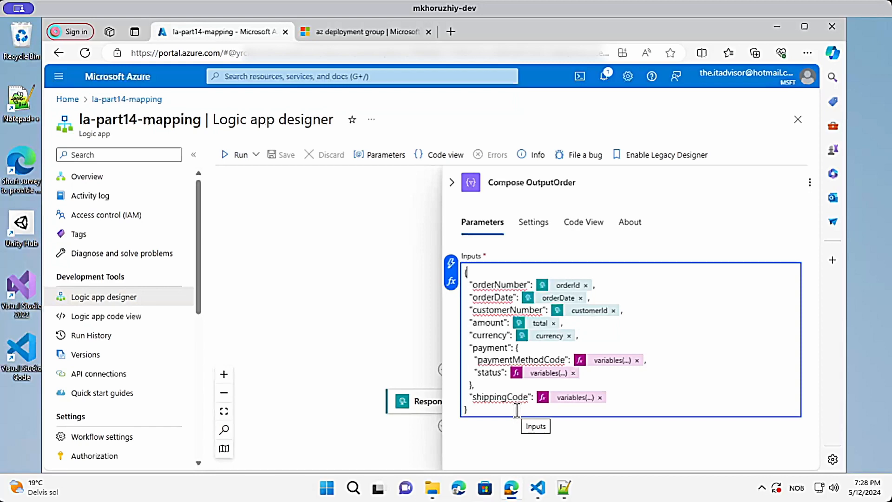
{"action": "left_click", "coordinate": [565, 496]}
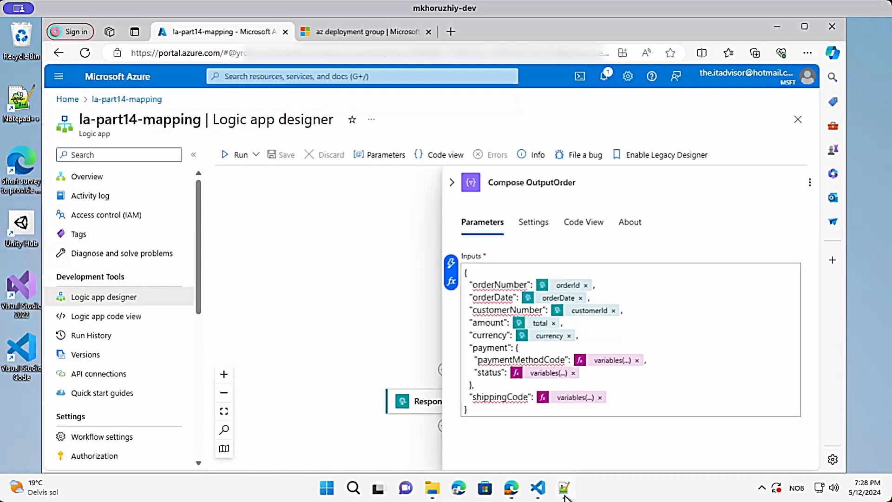
{"action": "left_click_drag", "start_coordinate": [458, 43], "coordinate": [303, 178]}
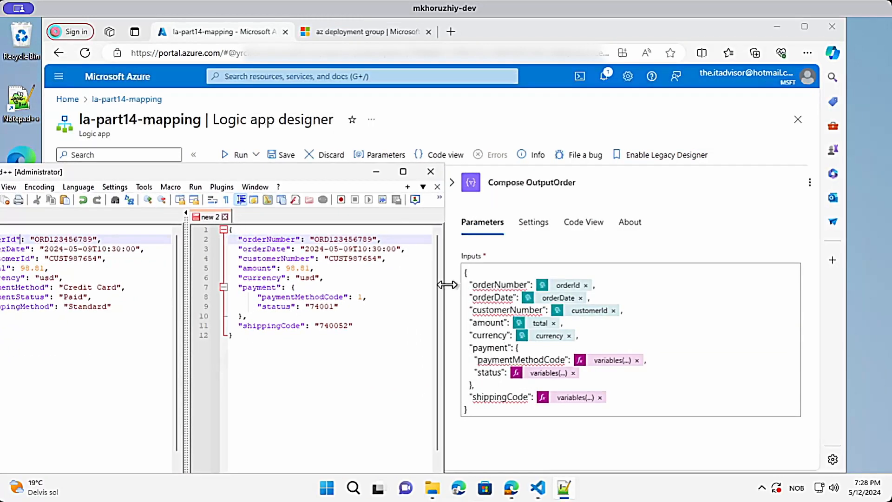
{"action": "left_click", "coordinate": [500, 332]}
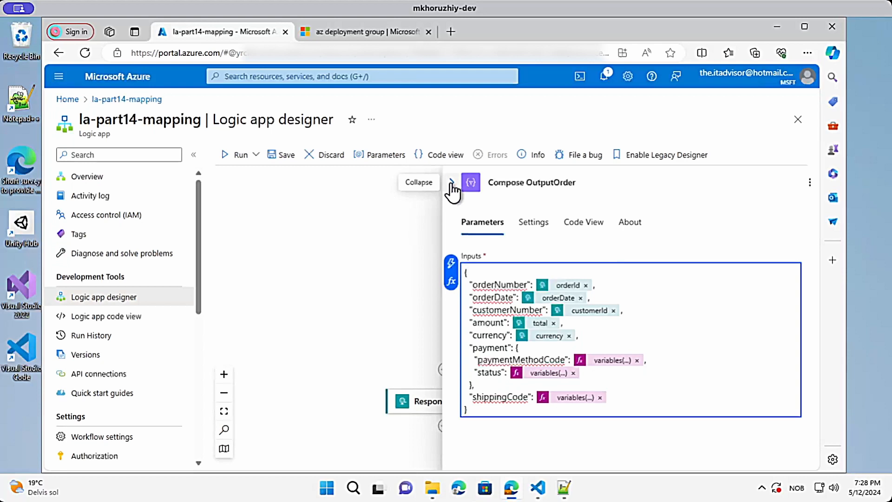
Step: Examine the orderId token's expression and the dynamic content available for the Compose OutputOrder inputs, then close the action's details
{"action": "mouse_move", "coordinate": [567, 292]}
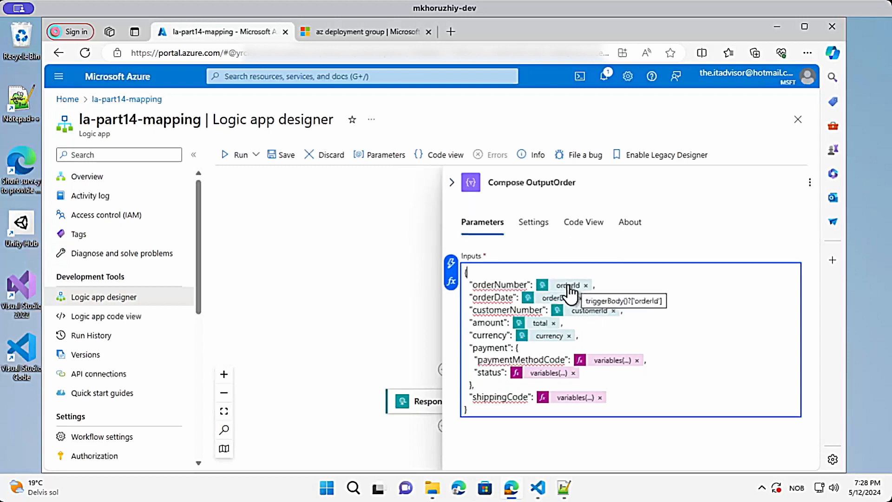
{"action": "left_click", "coordinate": [450, 263]}
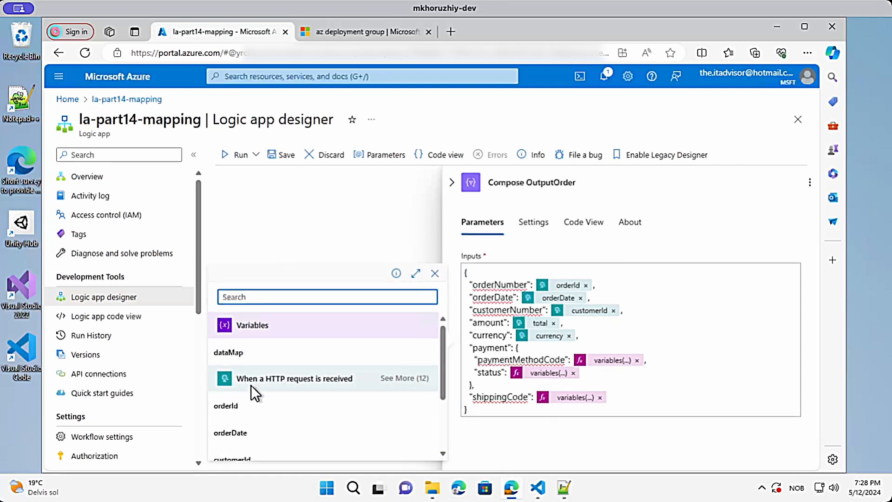
{"action": "scroll", "coordinate": [250, 385], "scroll_direction": "down", "scroll_amount": 1}
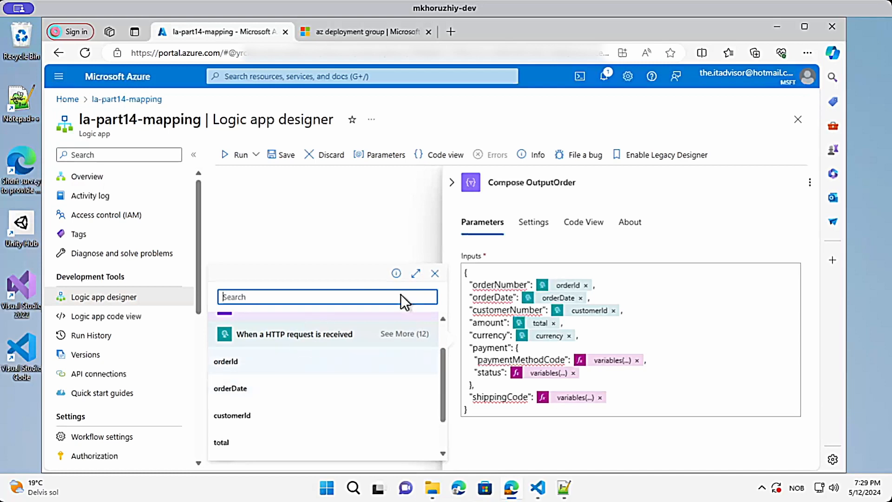
{"action": "left_click", "coordinate": [434, 273]}
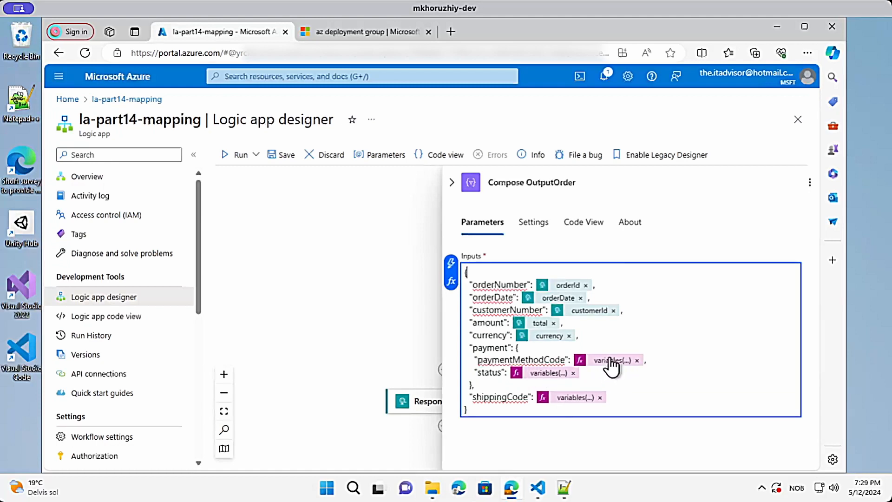
{"action": "left_click", "coordinate": [452, 183]}
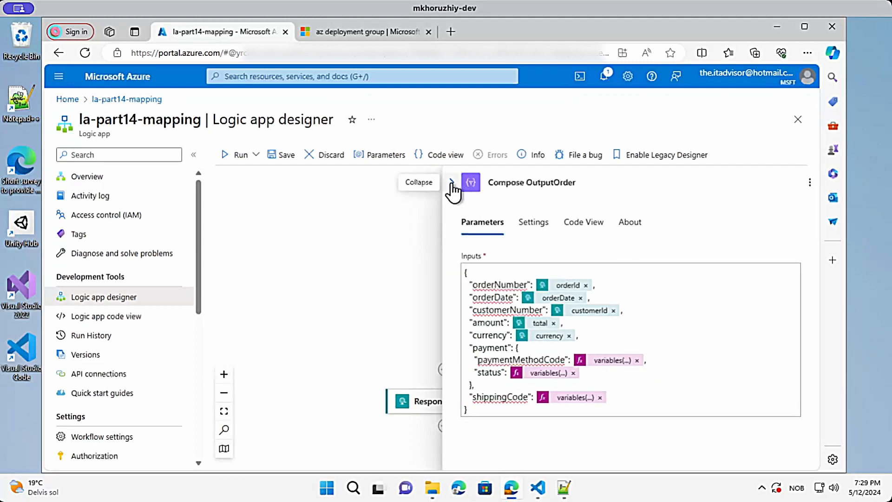
{"action": "left_click", "coordinate": [452, 183]}
Step: Open the DataMap variable and examine the paymentMethod, paymentStatus and shippingCode groups in its value
{"action": "scroll", "coordinate": [424, 272], "scroll_direction": "up", "scroll_amount": 2}
{"action": "scroll", "coordinate": [424, 271], "scroll_direction": "up", "scroll_amount": 1}
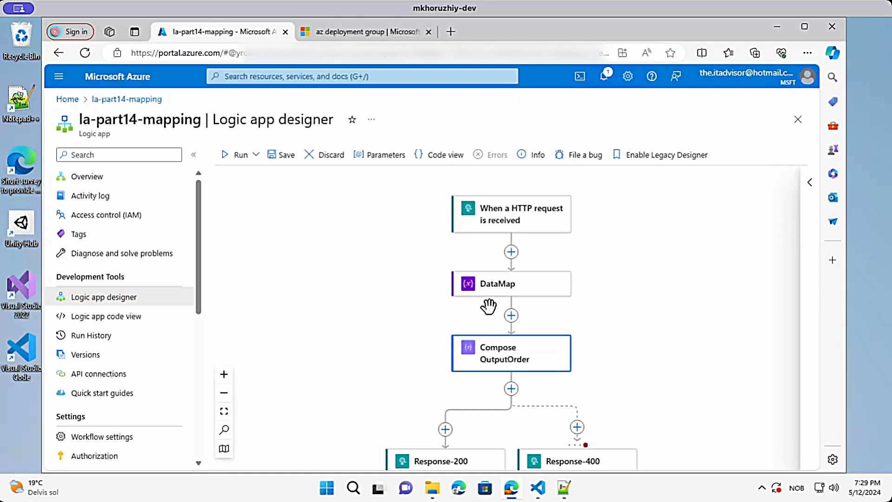
{"action": "left_click", "coordinate": [504, 291]}
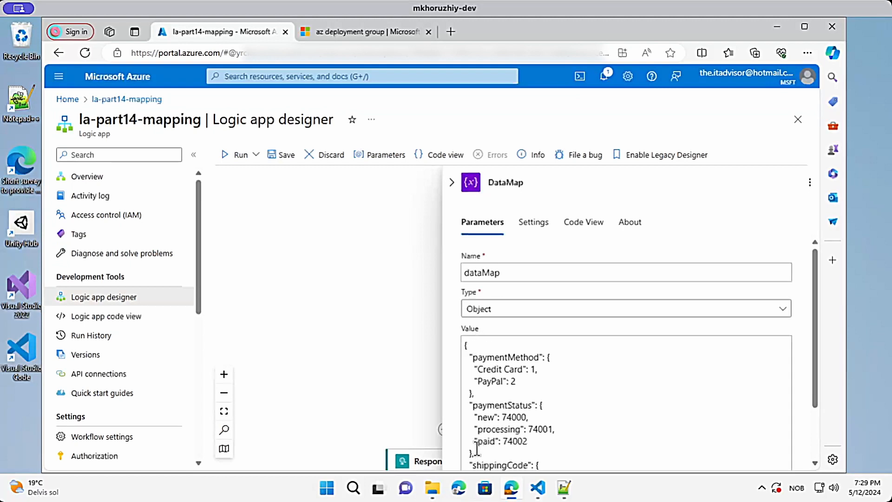
{"action": "left_click_drag", "start_coordinate": [814, 284], "coordinate": [806, 347]}
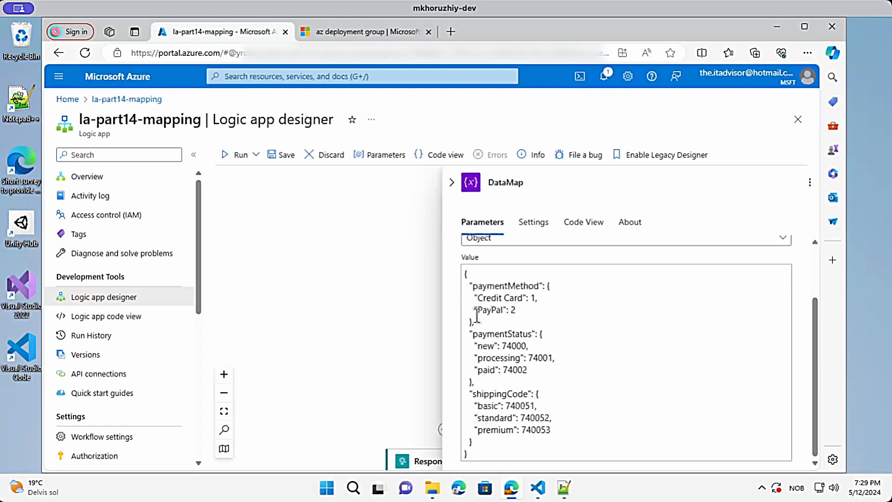
{"action": "double_click", "coordinate": [489, 285]}
{"action": "double_click", "coordinate": [495, 333]}
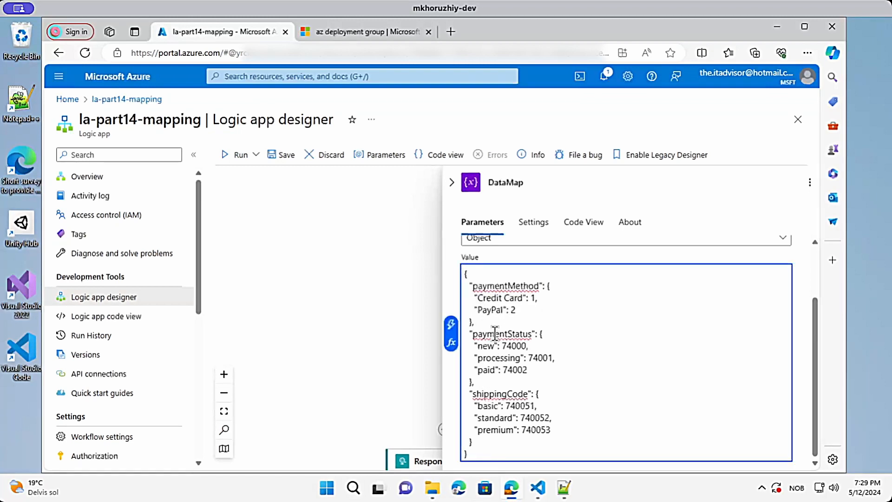
{"action": "double_click", "coordinate": [496, 394]}
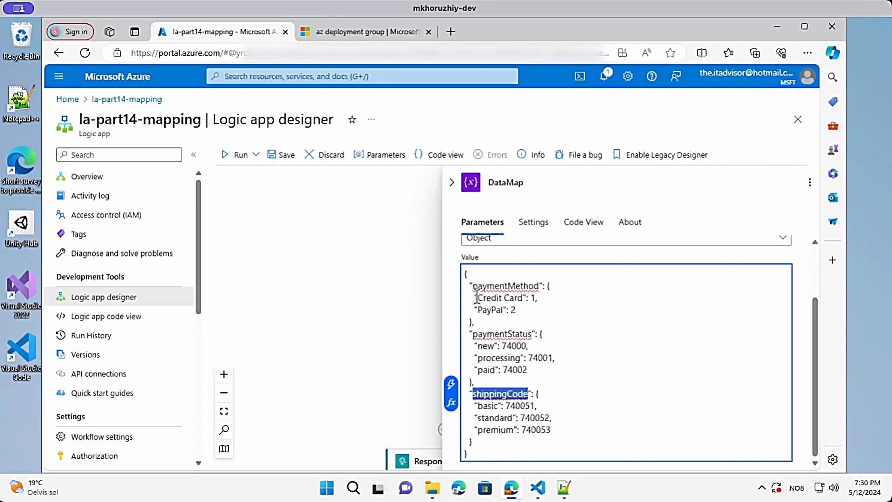
Step: Examine the Credit Card and PayPal entries and their codes in DataMap's paymentMethod group
{"action": "left_click_drag", "start_coordinate": [473, 297], "coordinate": [528, 300]}
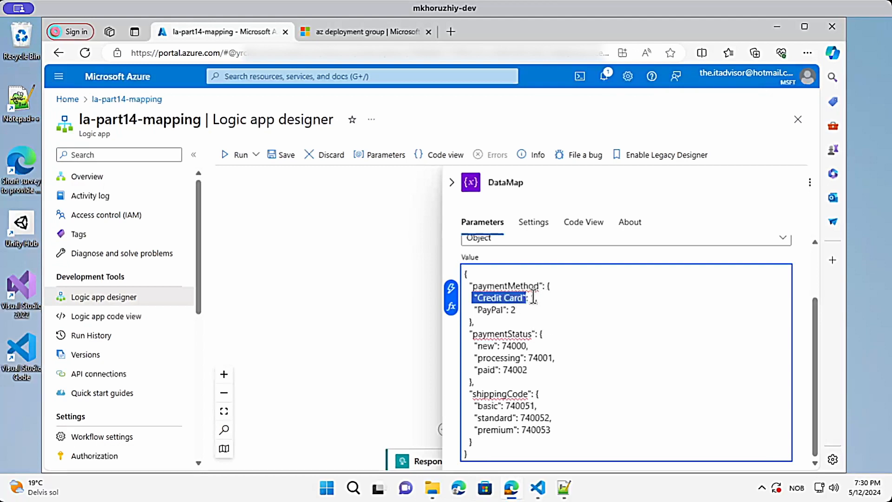
{"action": "double_click", "coordinate": [534, 297]}
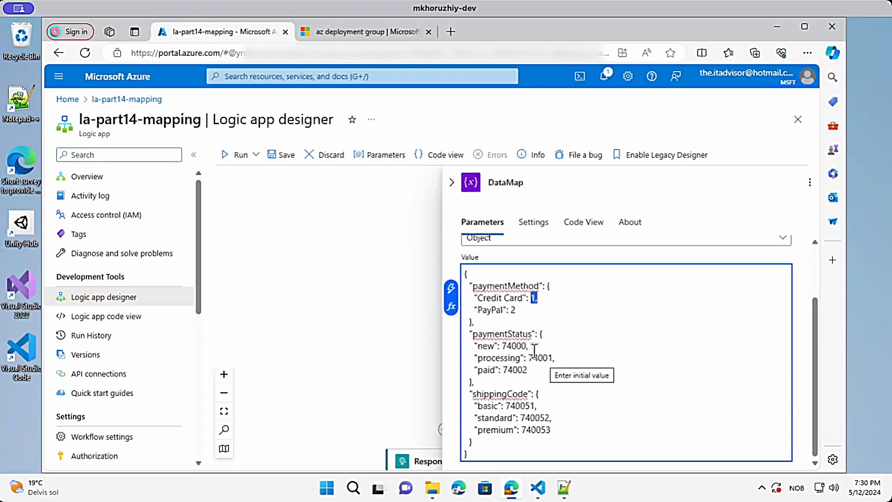
{"action": "left_click_drag", "start_coordinate": [474, 298], "coordinate": [522, 308]}
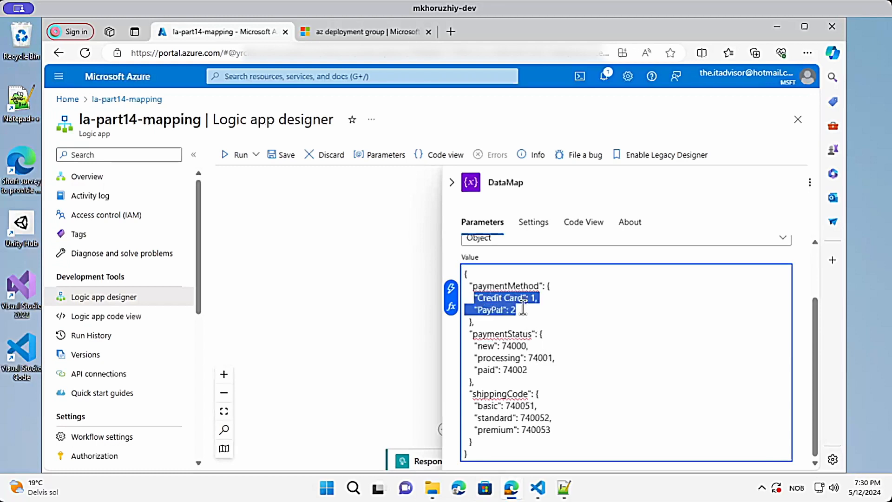
{"action": "left_click", "coordinate": [492, 309]}
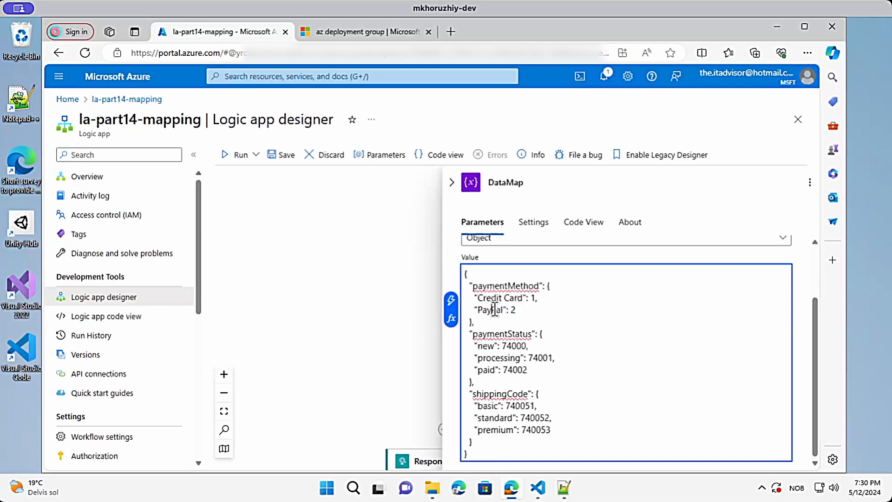
Step: Place Notepad++ beside DataMap and compare the source paymentMethod and target paymentMethodCode with the Credit Card entry
{"action": "left_click", "coordinate": [563, 488]}
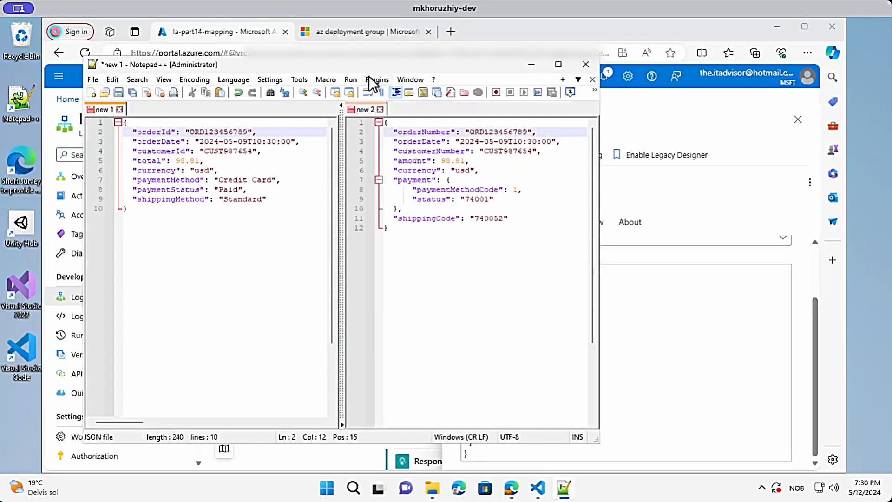
{"action": "left_click_drag", "start_coordinate": [356, 60], "coordinate": [279, 49]}
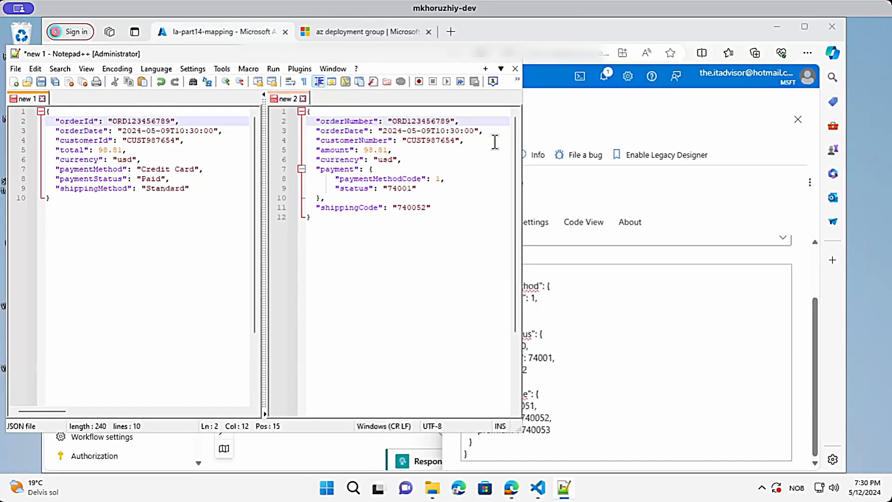
{"action": "left_click_drag", "start_coordinate": [524, 148], "coordinate": [464, 150]}
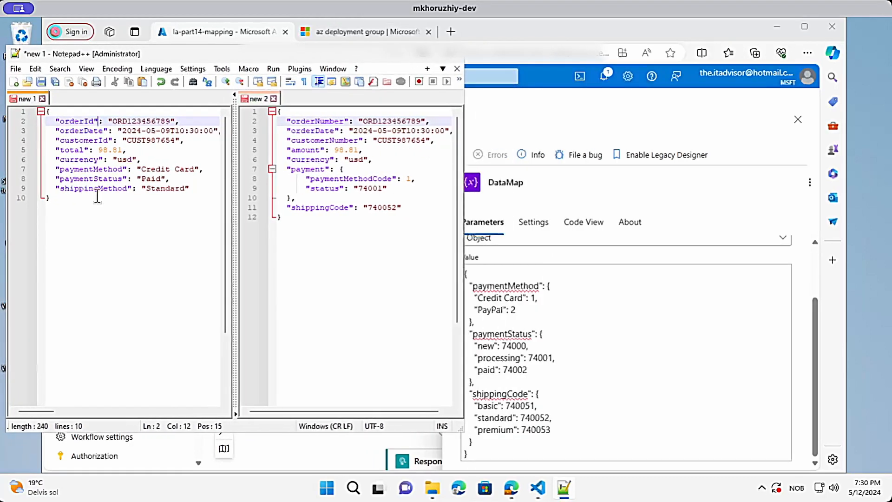
{"action": "left_click", "coordinate": [57, 169]}
{"action": "double_click", "coordinate": [107, 170]}
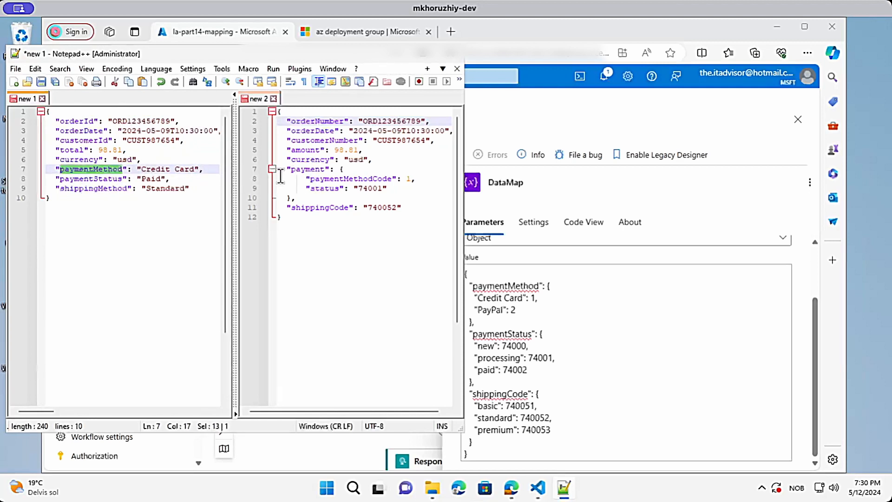
{"action": "left_click_drag", "start_coordinate": [404, 179], "coordinate": [415, 179]}
{"action": "left_click_drag", "start_coordinate": [473, 296], "coordinate": [549, 295]}
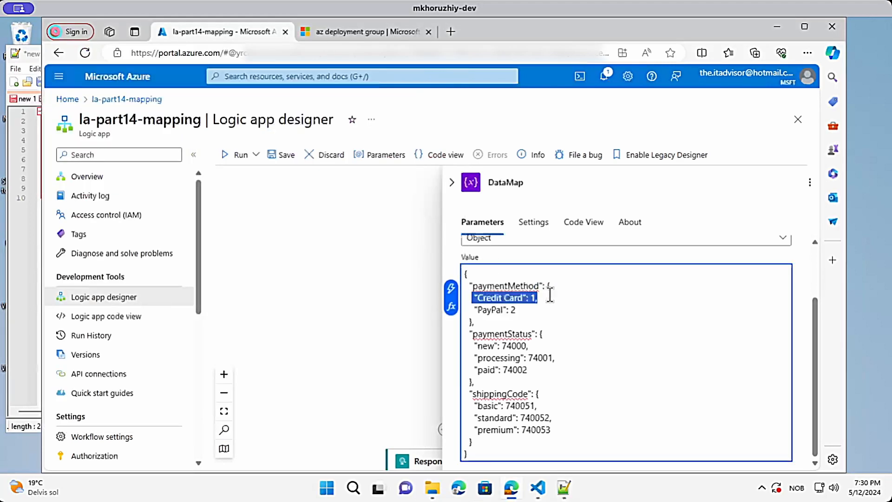
Step: Compare the source paymentStatus "Paid" and the target status code in Notepad++ with DataMap's paid entry
{"action": "double_click", "coordinate": [498, 334]}
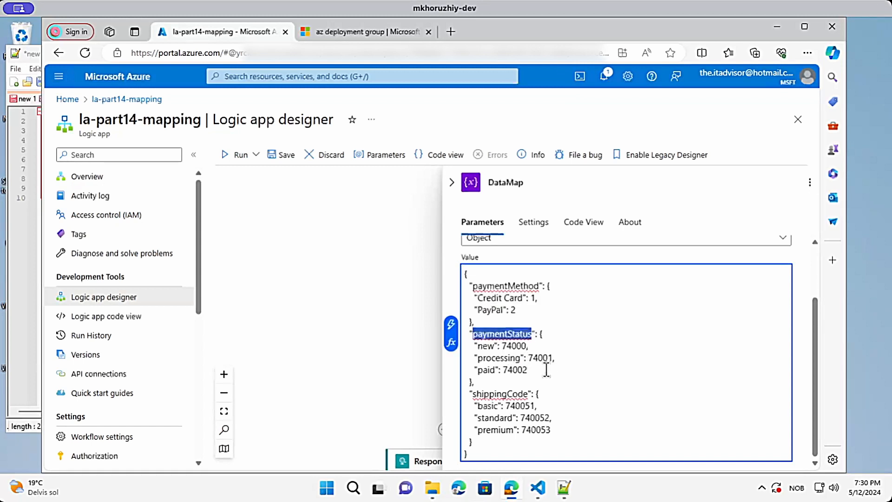
{"action": "mouse_move", "coordinate": [571, 493]}
{"action": "left_click", "coordinate": [562, 422]}
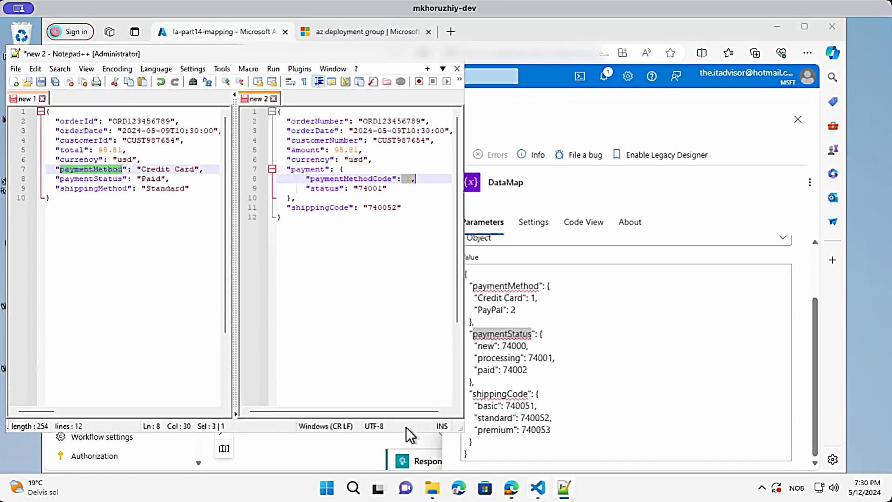
{"action": "left_click_drag", "start_coordinate": [56, 178], "coordinate": [176, 179]}
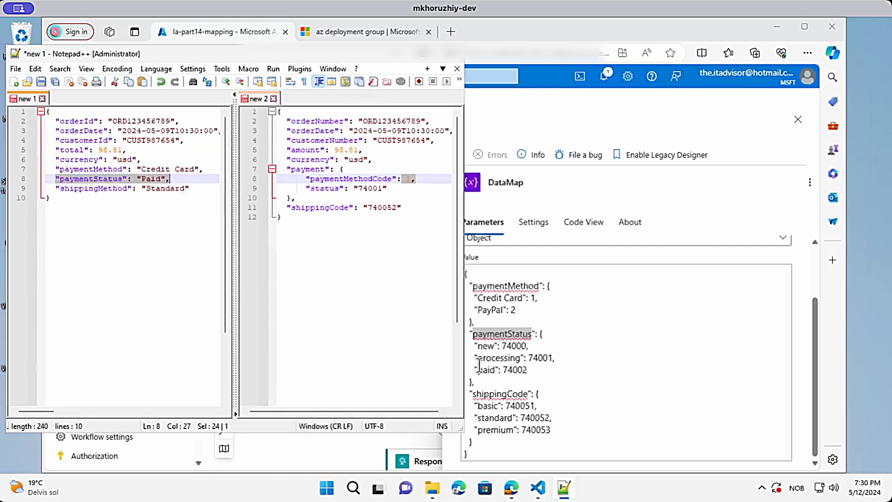
{"action": "left_click_drag", "start_coordinate": [500, 370], "coordinate": [533, 370]}
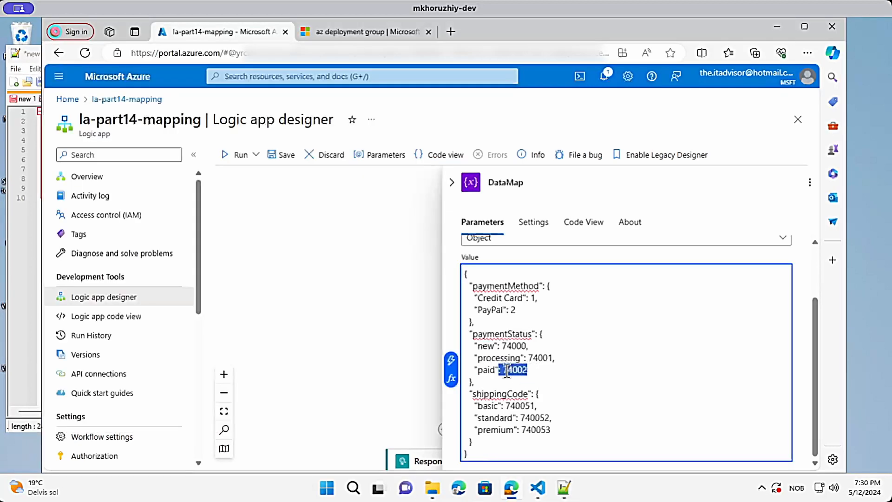
{"action": "left_click", "coordinate": [565, 488]}
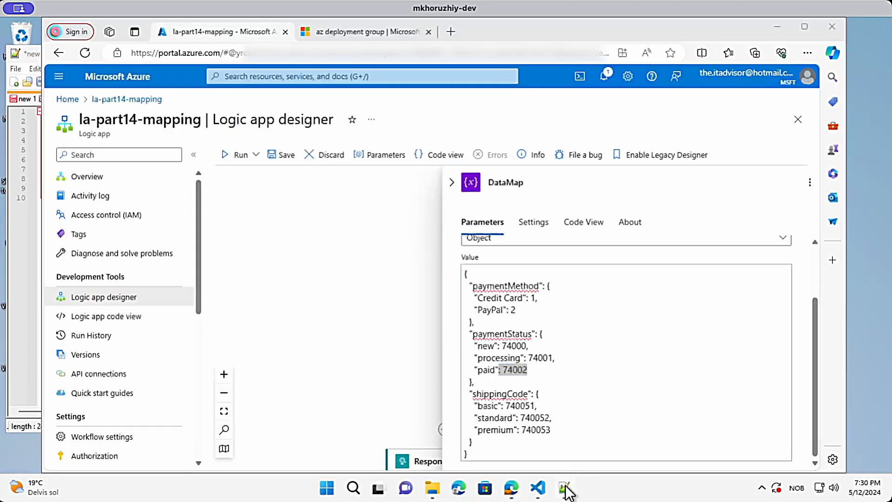
{"action": "left_click", "coordinate": [332, 188]}
{"action": "left_click", "coordinate": [372, 188]}
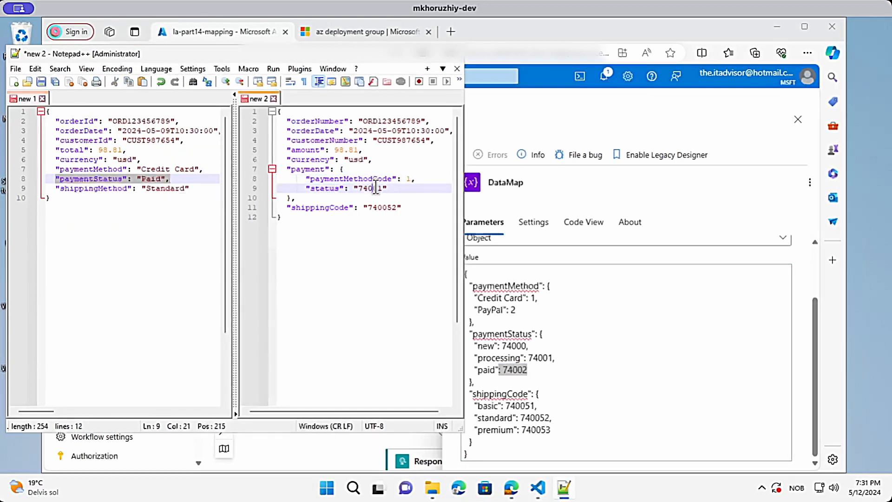
Step: In DataMap's paymentStatus group, set the processing code to 74002 and the paid code to 74001
{"action": "left_click", "coordinate": [547, 358]}
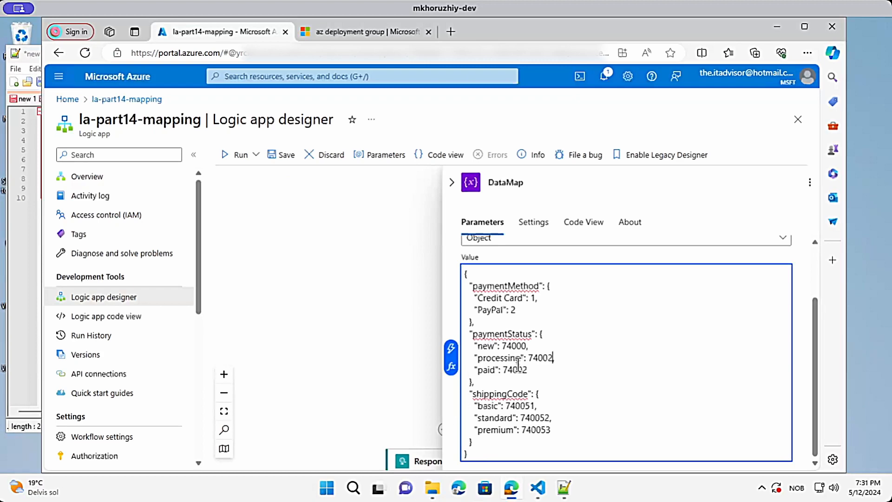
{"action": "type", "text": "2,"}
{"action": "key", "text": "BackSpace"}
{"action": "type", "text": "1"}
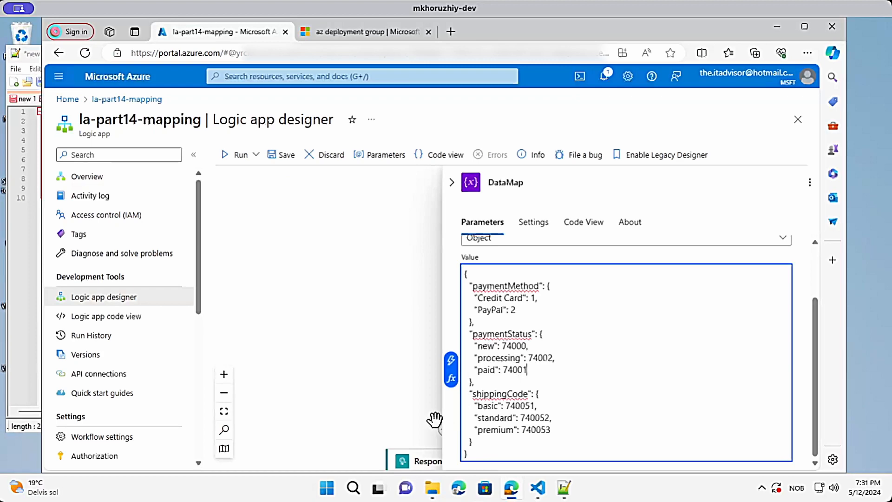
Step: Check the target status in Notepad++ against DataMap's paid code, then review the new and processing entries
{"action": "left_click", "coordinate": [27, 76]}
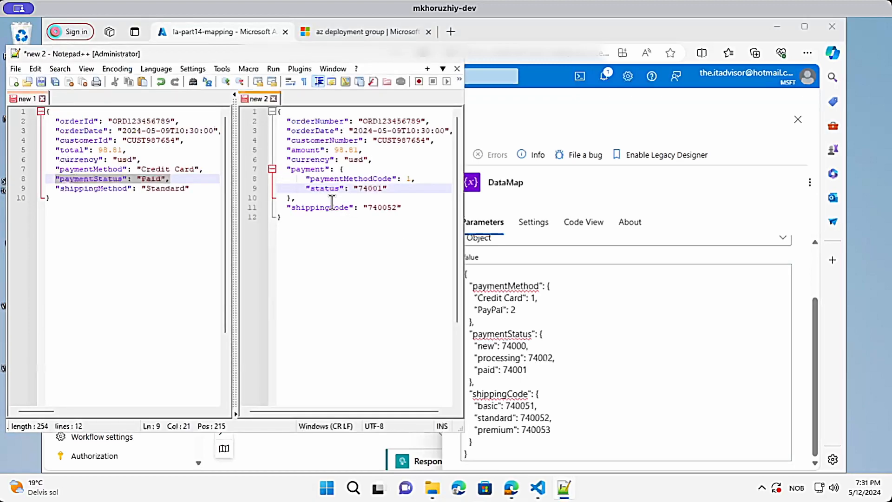
{"action": "left_click", "coordinate": [473, 346]}
{"action": "left_click_drag", "start_coordinate": [473, 346], "coordinate": [572, 359]}
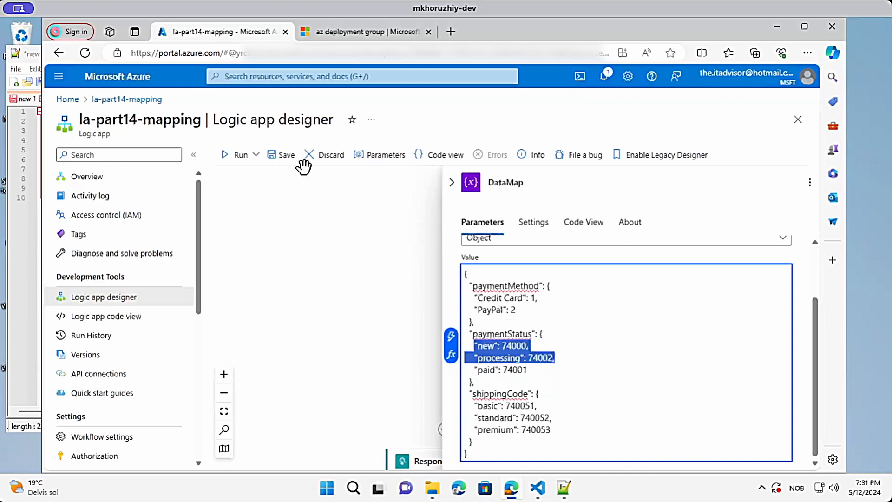
Step: Compare the source shippingMethod "Standard" and the target shippingCode in Notepad++ with DataMap's standard entry
{"action": "left_click", "coordinate": [31, 56]}
{"action": "left_click_drag", "start_coordinate": [59, 197], "coordinate": [128, 188]}
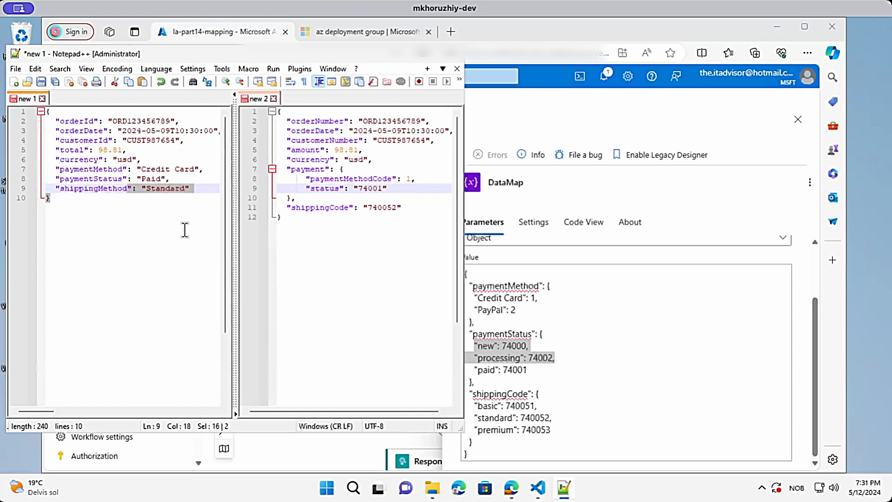
{"action": "double_click", "coordinate": [158, 188]}
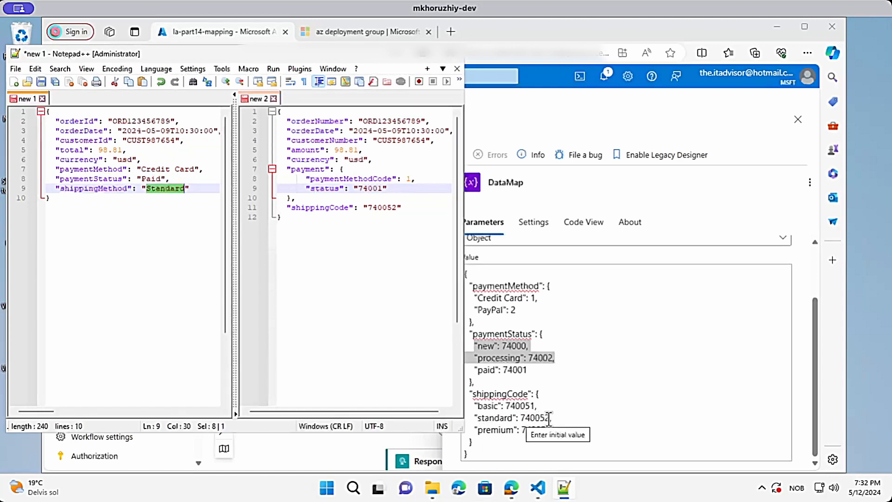
{"action": "left_click_drag", "start_coordinate": [365, 209], "coordinate": [408, 207]}
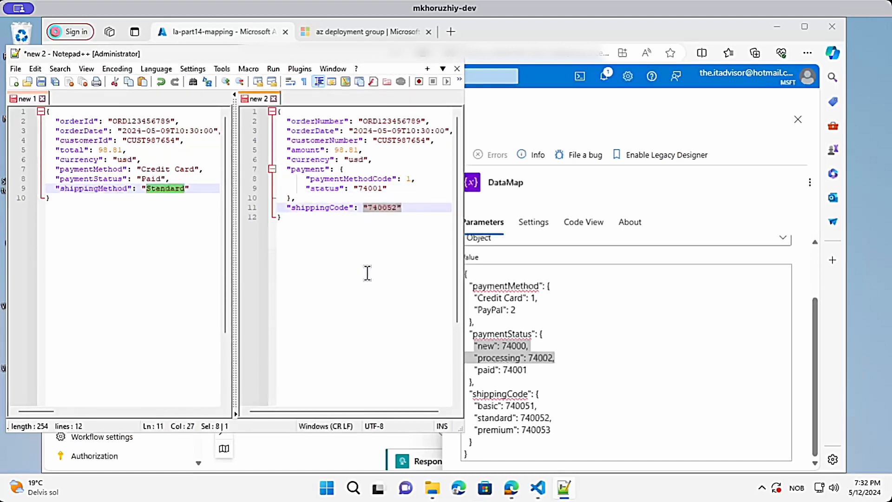
Step: Compare the full source order JSON with the full target JSON, matching payment method, status and shipping values to their target codes
{"action": "left_click_drag", "start_coordinate": [56, 203], "coordinate": [42, 111]}
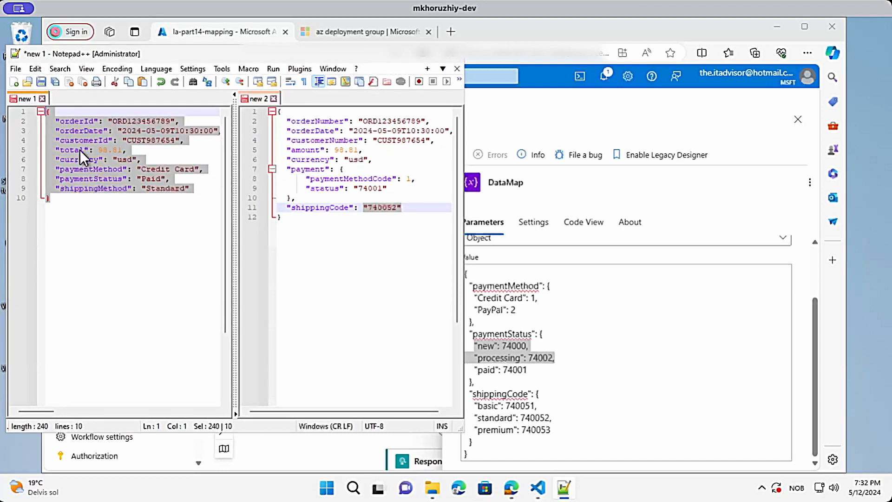
{"action": "left_click_drag", "start_coordinate": [271, 217], "coordinate": [224, 108]}
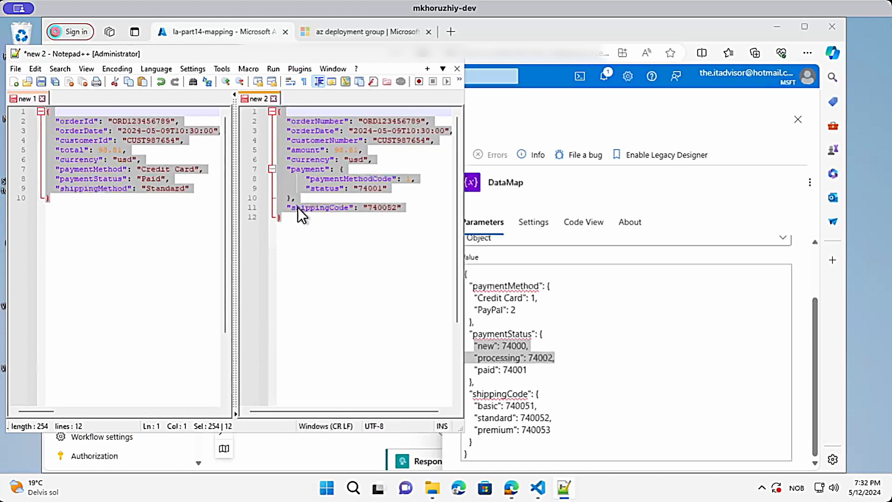
{"action": "left_click", "coordinate": [289, 198]}
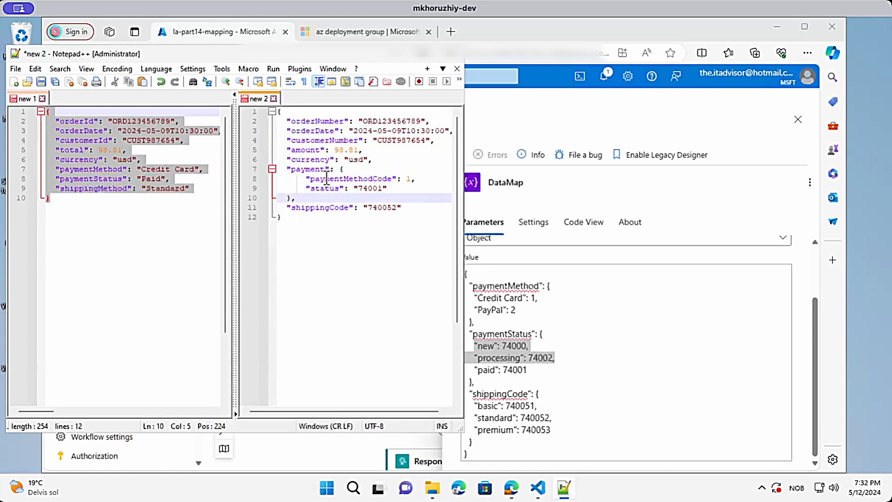
{"action": "left_click_drag", "start_coordinate": [137, 169], "coordinate": [196, 171]}
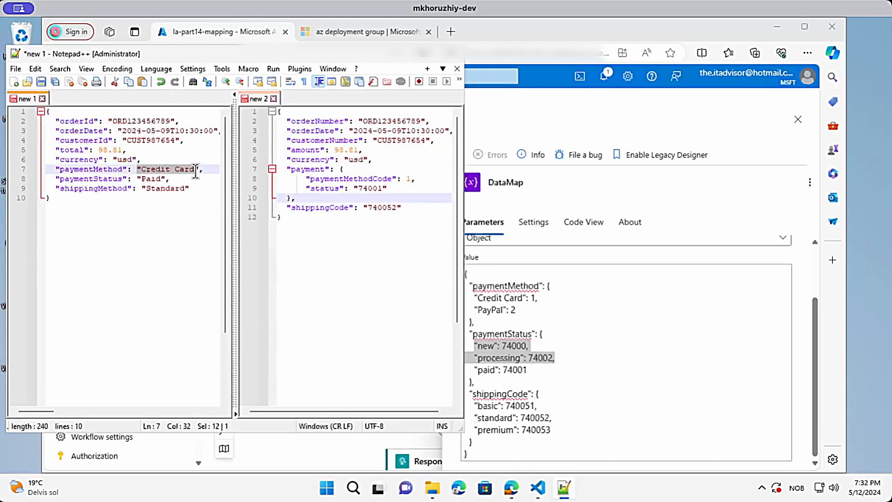
{"action": "left_click", "coordinate": [141, 169]}
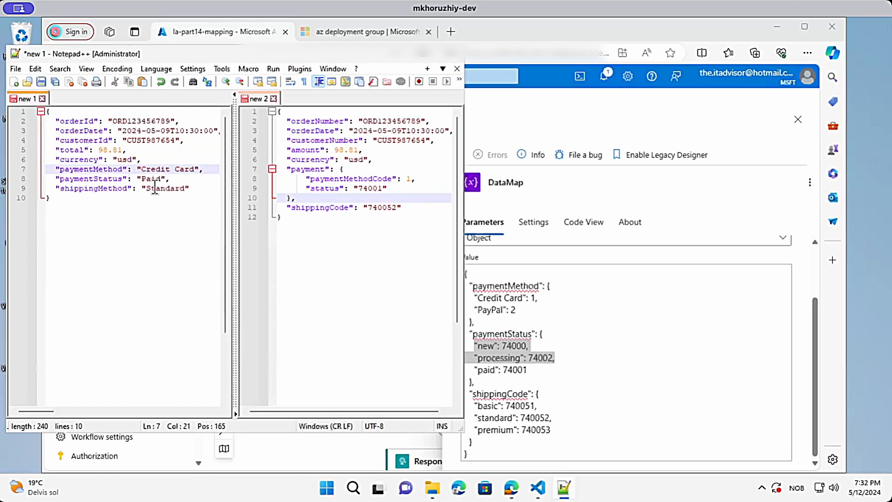
{"action": "double_click", "coordinate": [365, 188]}
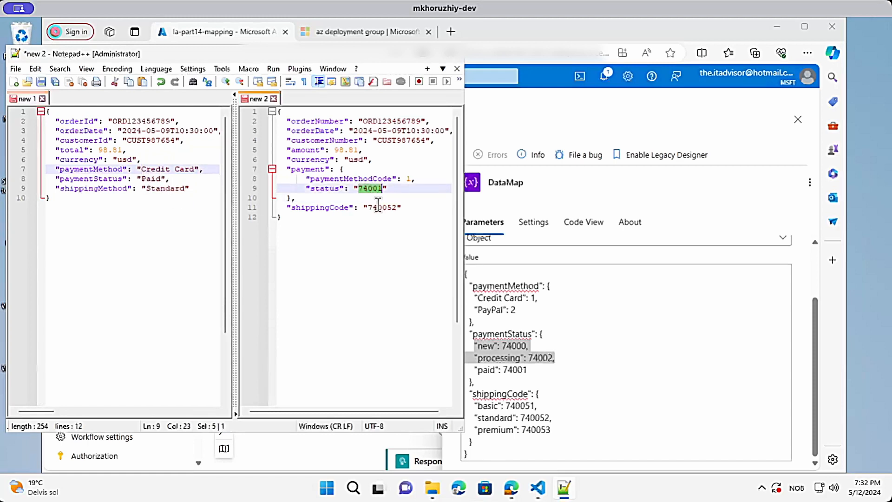
{"action": "left_click", "coordinate": [377, 207]}
{"action": "left_click", "coordinate": [406, 180]}
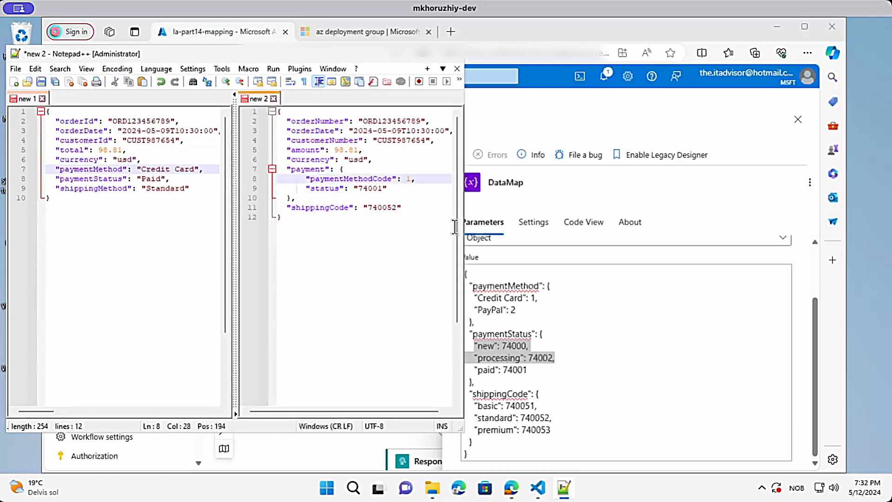
Step: Return to the logic app designer in the browser, close DataMap, and open the paymentMethodCode expression in Compose OutputOrder
{"action": "left_click", "coordinate": [499, 305]}
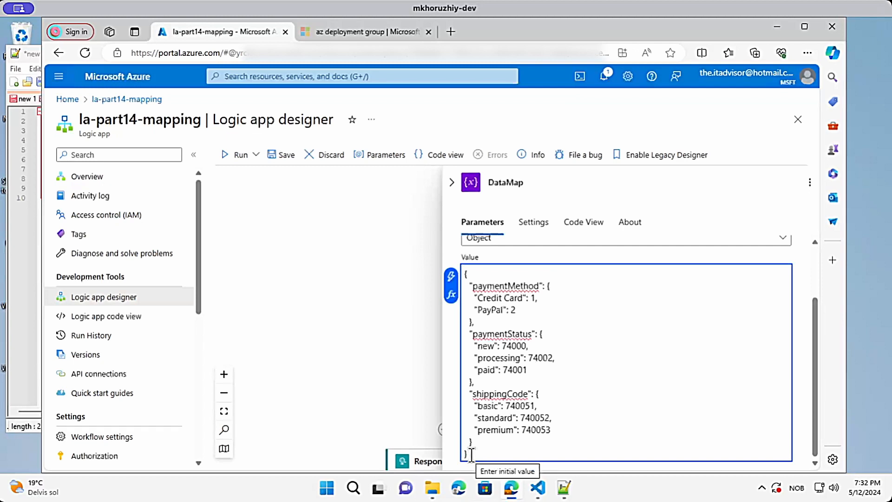
{"action": "left_click", "coordinate": [421, 204]}
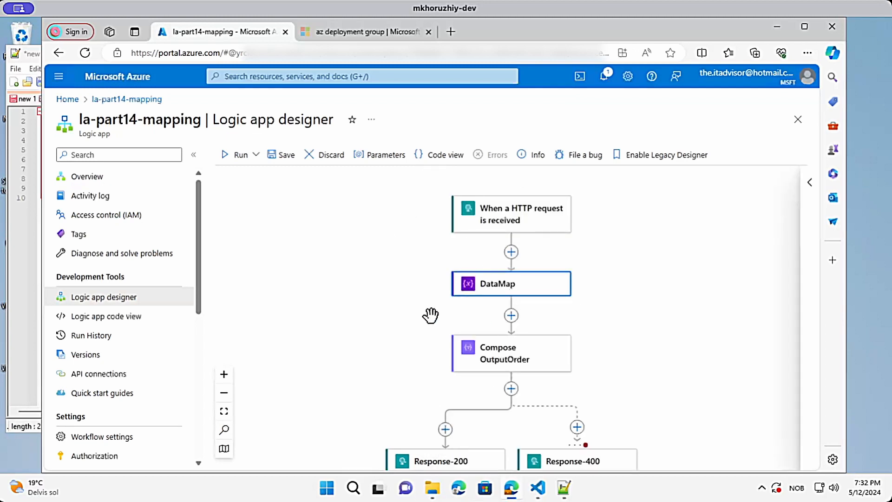
{"action": "left_click", "coordinate": [497, 356]}
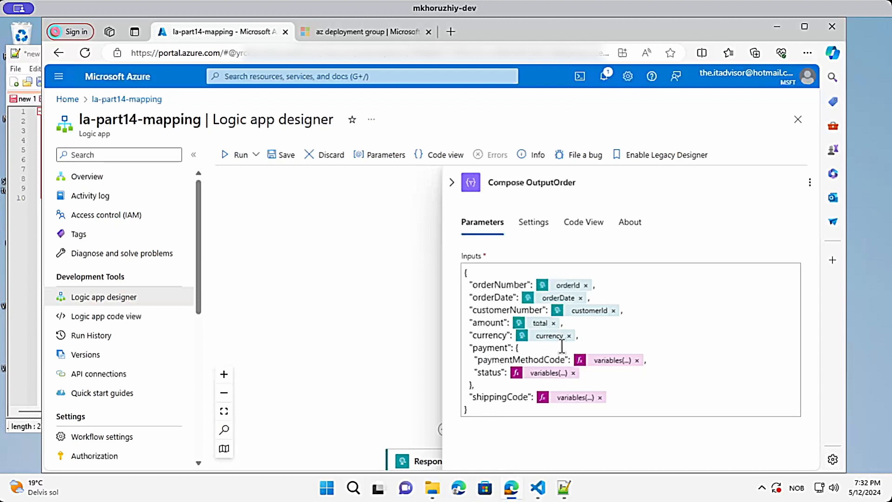
{"action": "left_click", "coordinate": [615, 368]}
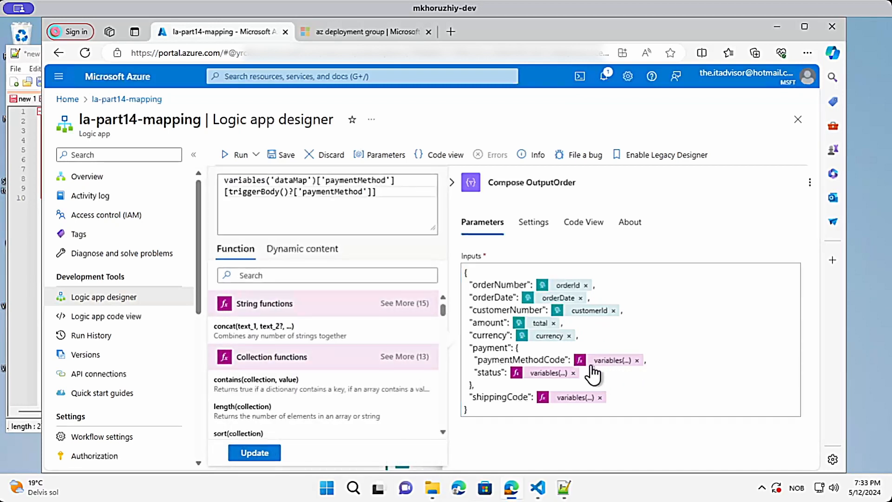
Step: Examine the paymentMethodCode expression's parts: the dataMap variable, its paymentMethod key and the triggerBody lookup
{"action": "left_click_drag", "start_coordinate": [398, 193], "coordinate": [205, 184]}
{"action": "left_click", "coordinate": [323, 213]}
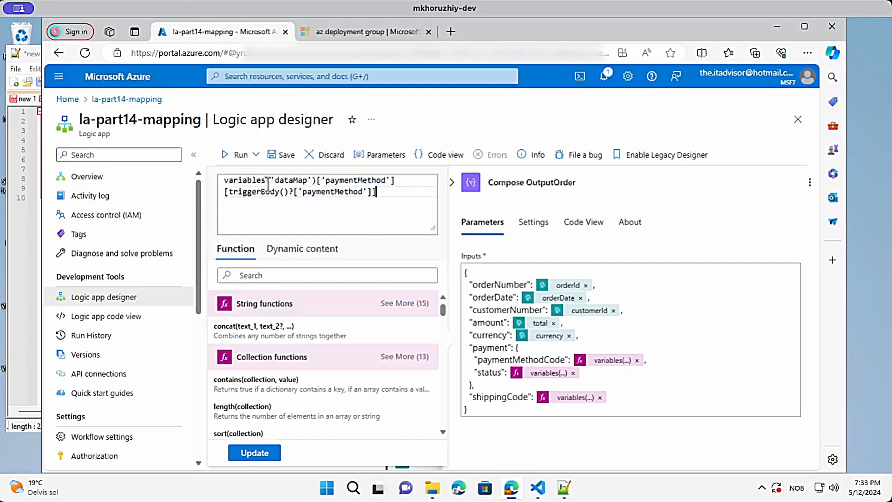
{"action": "left_click", "coordinate": [314, 180]}
{"action": "left_click_drag", "start_coordinate": [314, 180], "coordinate": [210, 179]}
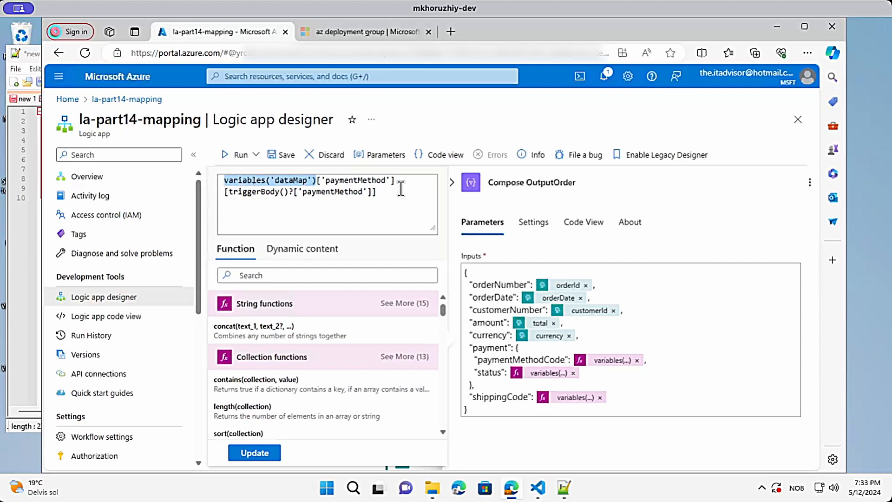
{"action": "left_click_drag", "start_coordinate": [397, 180], "coordinate": [315, 180]}
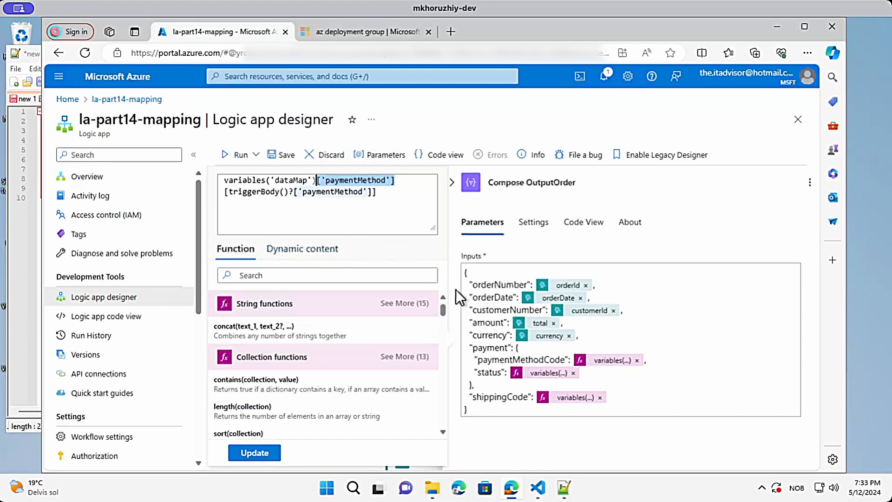
{"action": "left_click_drag", "start_coordinate": [371, 191], "coordinate": [225, 195]}
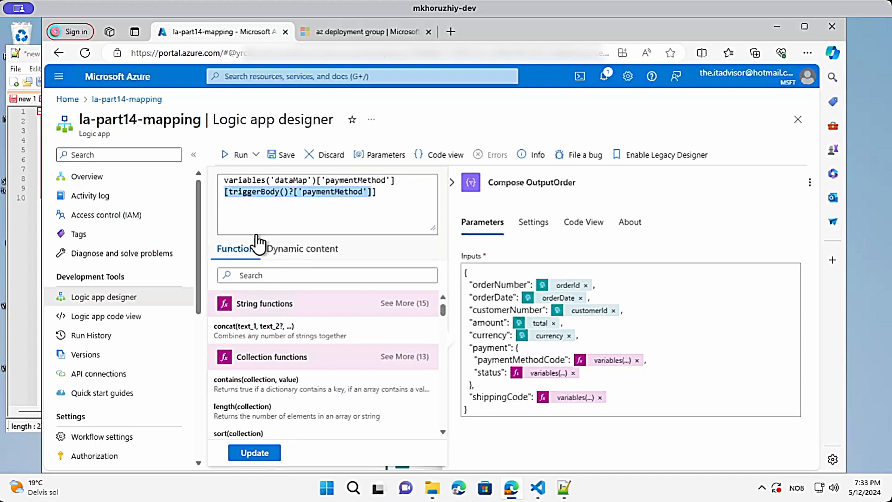
{"action": "key", "text": "shift+Right"}
{"action": "mouse_move", "coordinate": [562, 487]}
{"action": "double_click", "coordinate": [349, 180]}
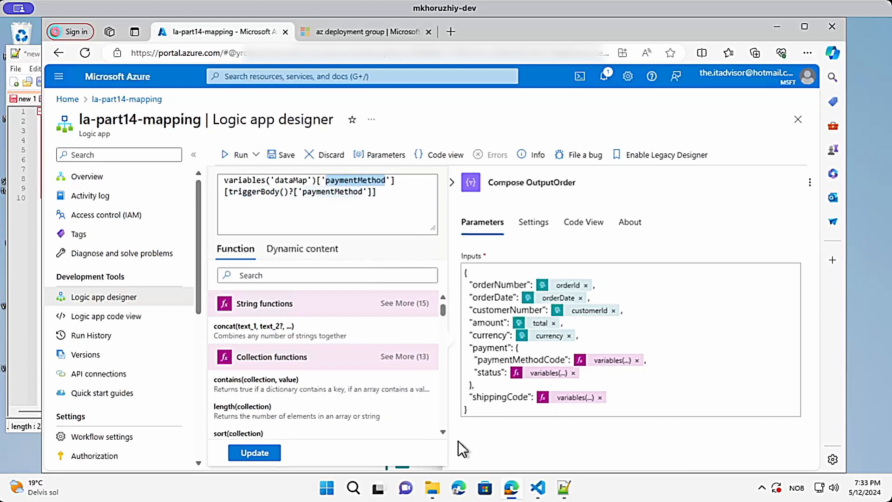
Step: Minimize Notepad++ and review the Credit Card and PayPal entries of the paymentMethod group in DataMap
{"action": "left_click", "coordinate": [563, 488]}
{"action": "left_click", "coordinate": [563, 488]}
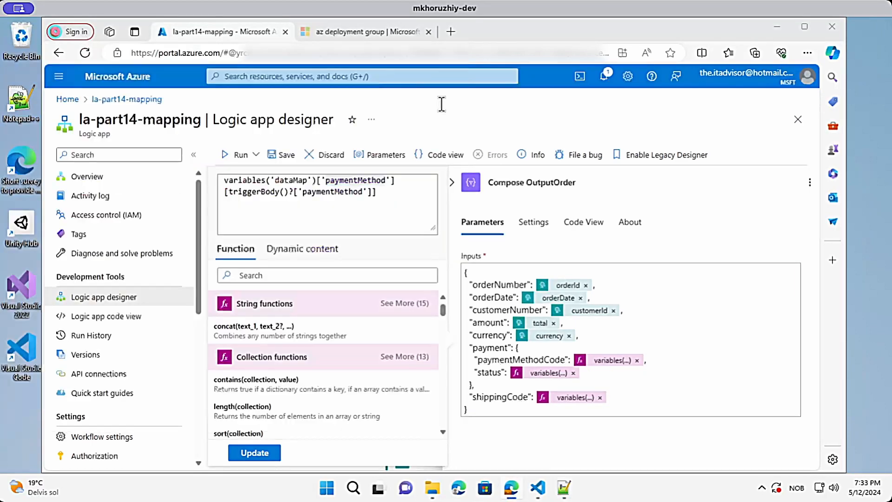
{"action": "left_click", "coordinate": [452, 181]}
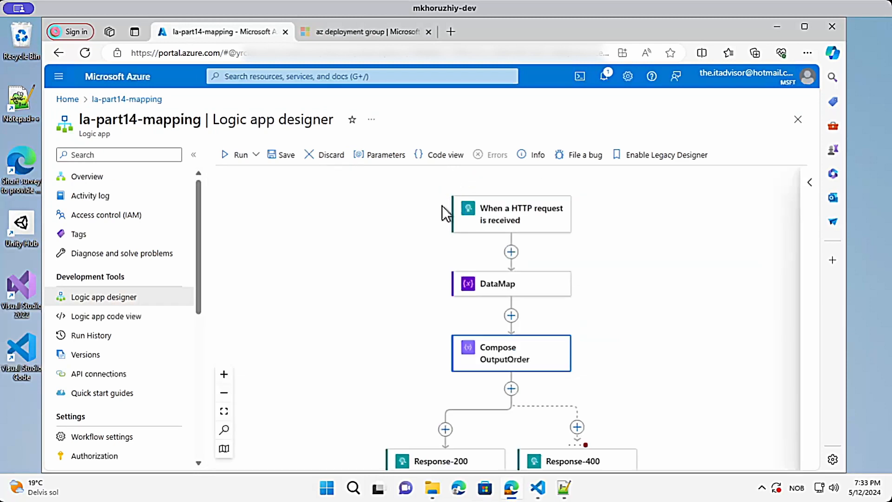
{"action": "left_click", "coordinate": [486, 285]}
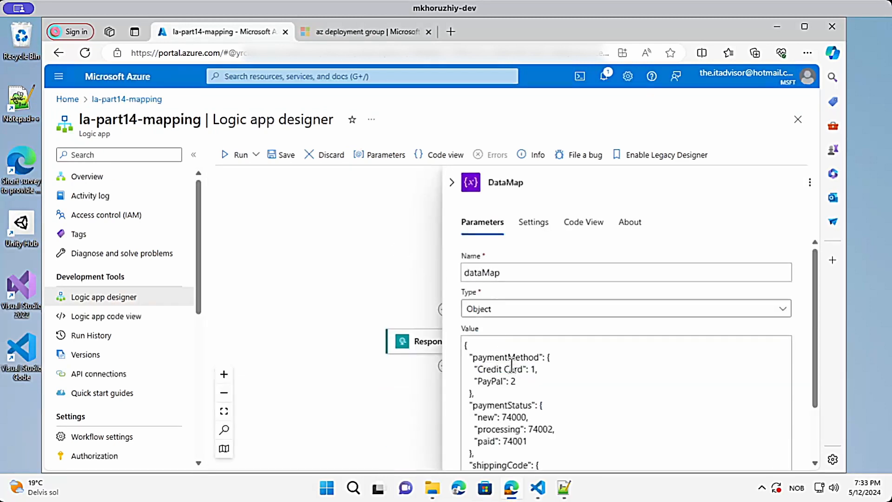
{"action": "scroll", "coordinate": [510, 351], "scroll_direction": "down", "scroll_amount": 2}
{"action": "double_click", "coordinate": [493, 285]}
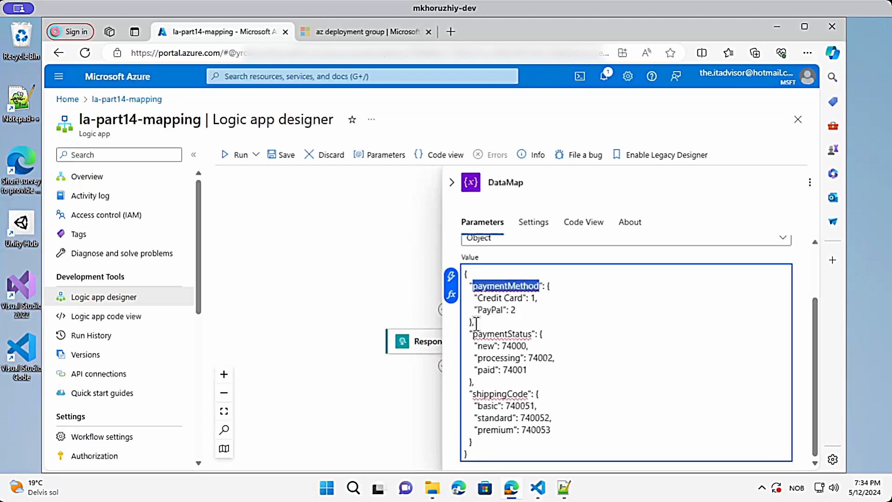
{"action": "left_click_drag", "start_coordinate": [473, 298], "coordinate": [516, 311]}
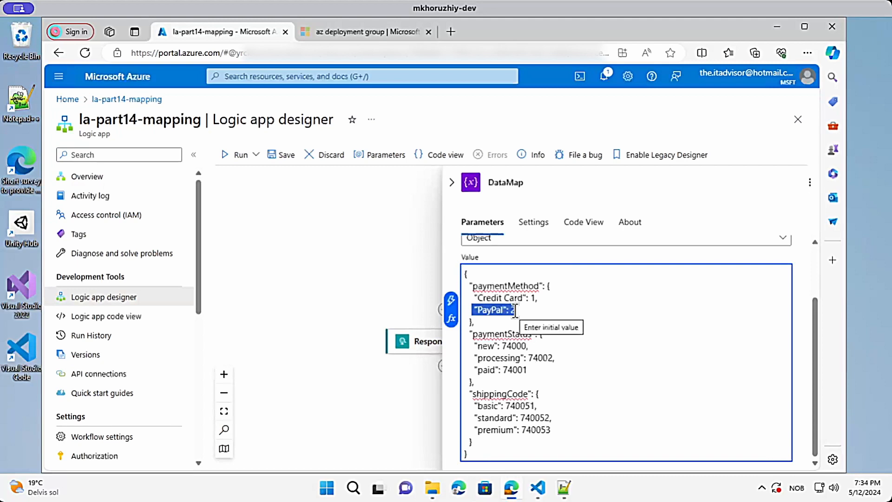
{"action": "left_click", "coordinate": [451, 182]}
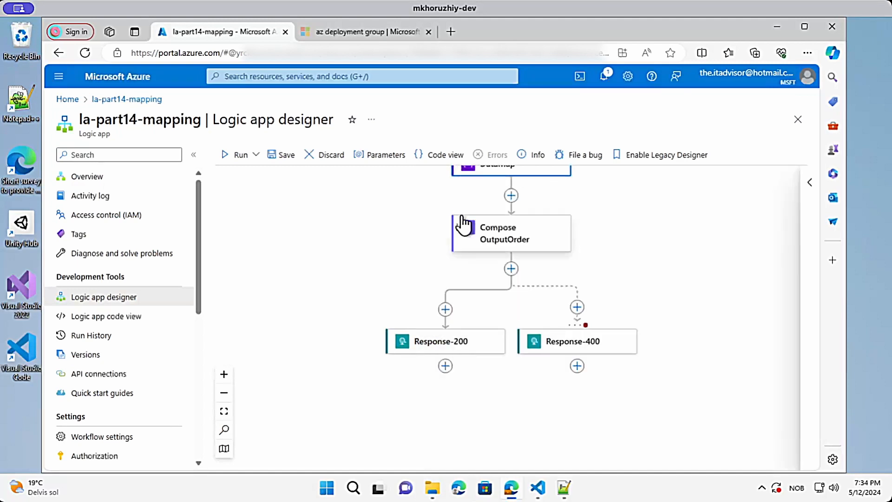
Step: Reopen Compose OutputOrder's paymentMethodCode expression and examine how triggerBody()?['paymentMethod'] serves as the key into dataMap
{"action": "left_click", "coordinate": [498, 240]}
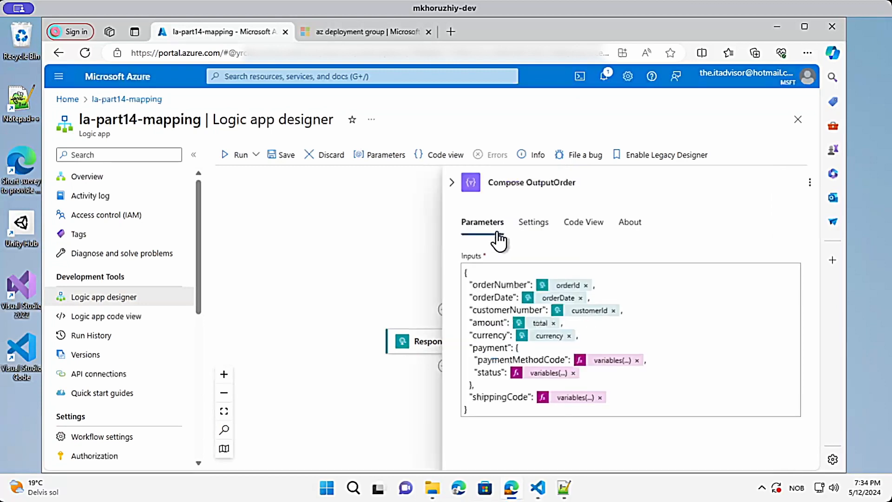
{"action": "left_click", "coordinate": [606, 363]}
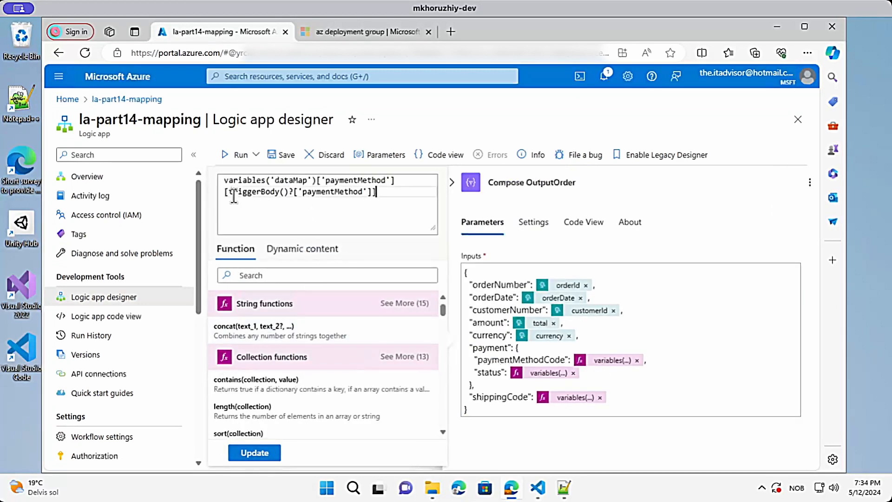
{"action": "left_click_drag", "start_coordinate": [243, 191], "coordinate": [287, 193]}
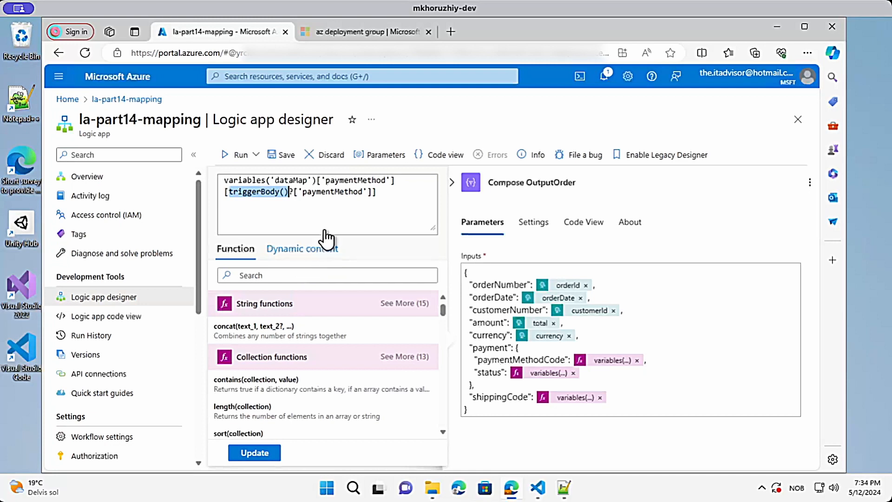
{"action": "double_click", "coordinate": [324, 191]}
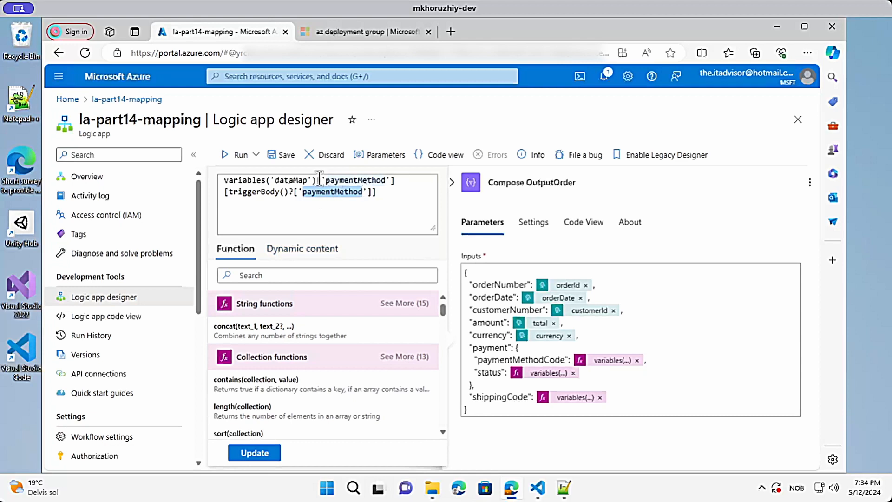
{"action": "left_click_drag", "start_coordinate": [227, 191], "coordinate": [372, 191]}
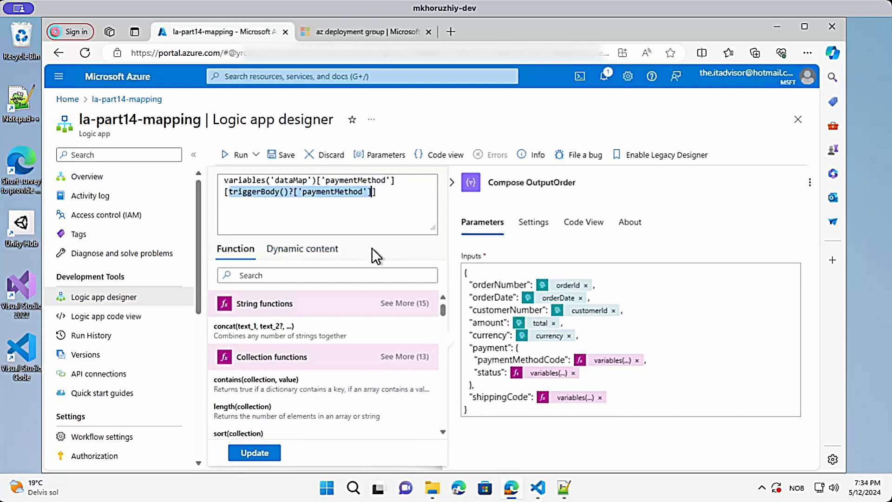
{"action": "double_click", "coordinate": [290, 180]}
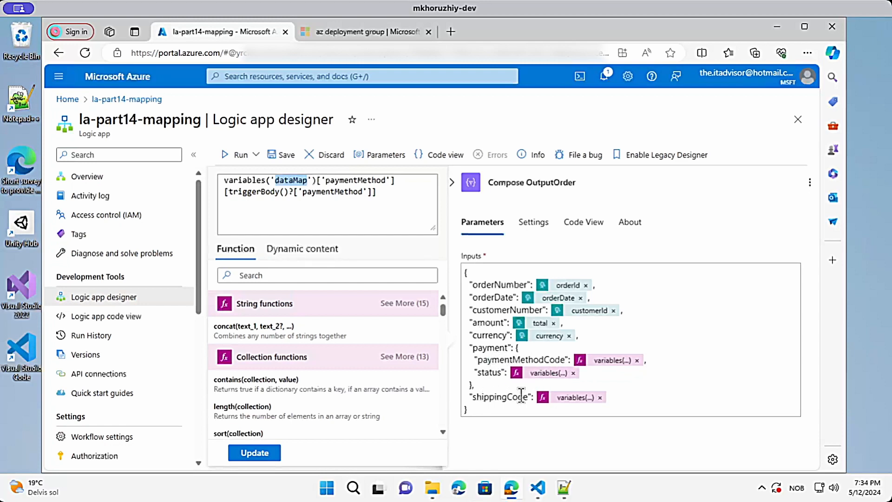
Step: Open the status expression in Compose OutputOrder and examine its paymentStatus key and triggerBody lookup
{"action": "left_click", "coordinate": [546, 372]}
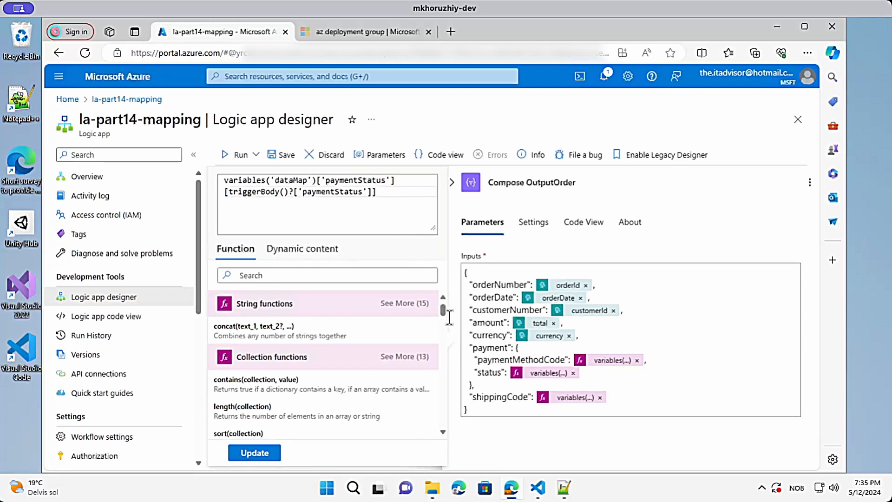
{"action": "double_click", "coordinate": [357, 181]}
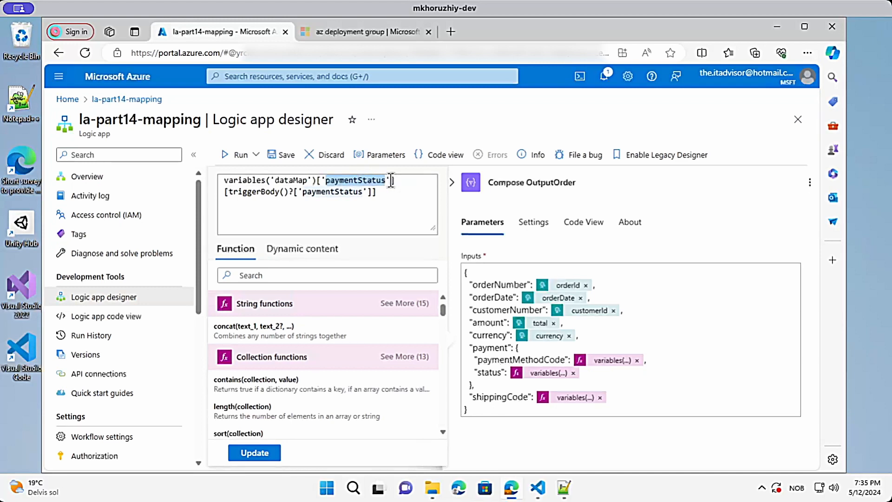
{"action": "left_click_drag", "start_coordinate": [228, 192], "coordinate": [361, 191]}
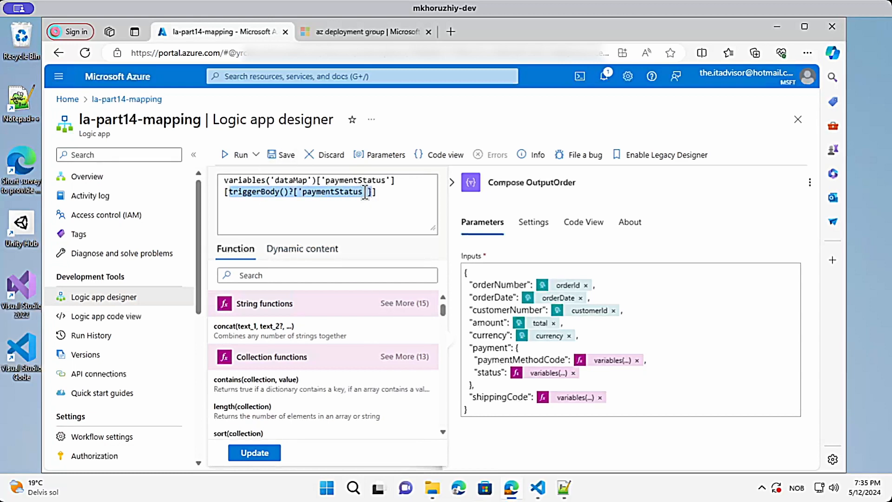
Step: Open the shippingCode expression in Compose OutputOrder, examine its shippingCode key and triggerBody()?['shippingMethod'] lookup, and close the action's details
{"action": "left_click", "coordinate": [574, 398]}
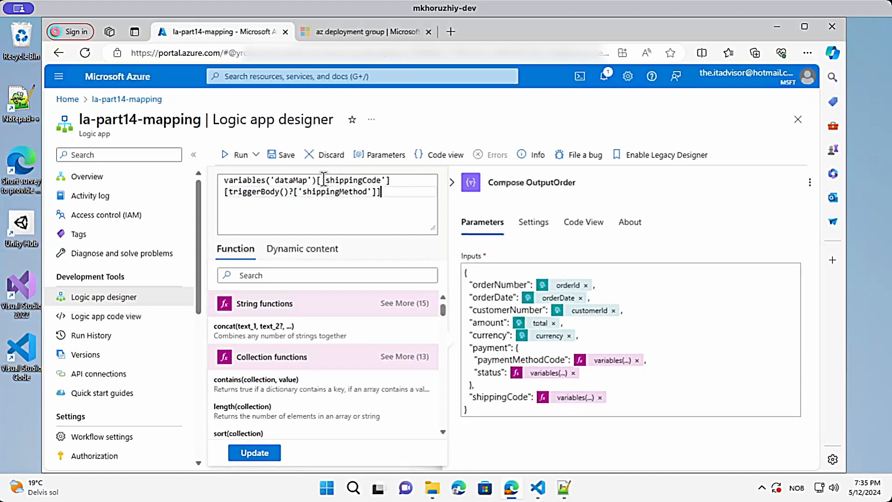
{"action": "double_click", "coordinate": [351, 181]}
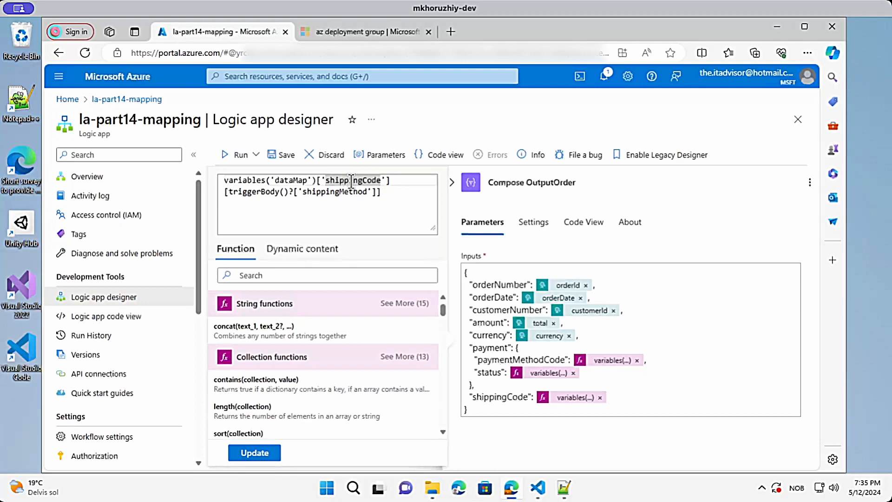
{"action": "left_click_drag", "start_coordinate": [229, 192], "coordinate": [377, 192]}
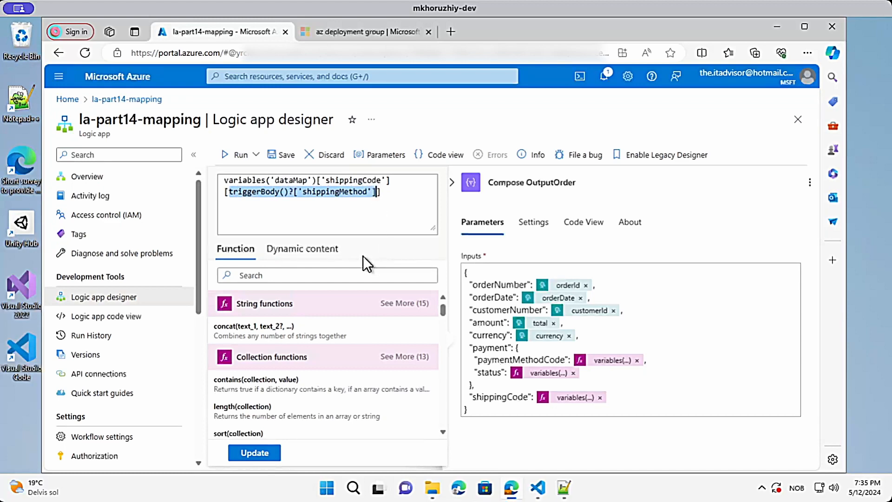
{"action": "left_click", "coordinate": [452, 189]}
Step: Switch to Notepad++ and compare the source paymentMethod value Credit Card with the target's paymentMethodCode value
{"action": "left_click", "coordinate": [564, 487]}
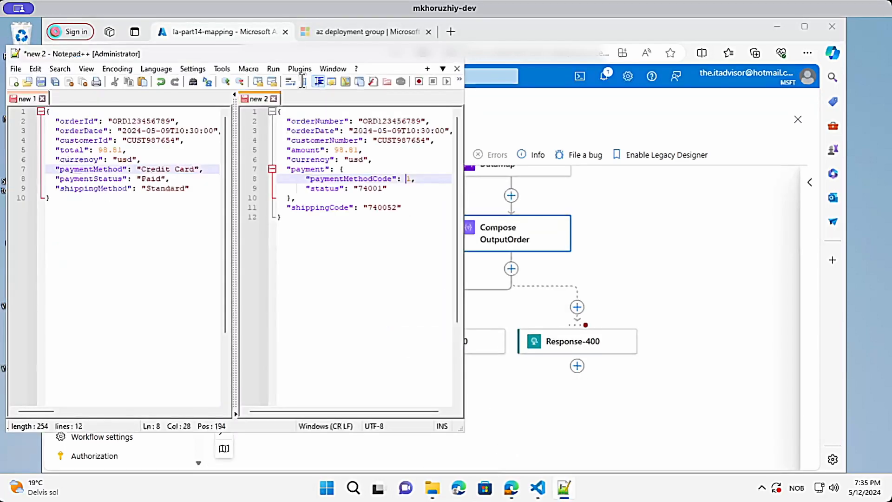
{"action": "left_click_drag", "start_coordinate": [141, 169], "coordinate": [194, 169]}
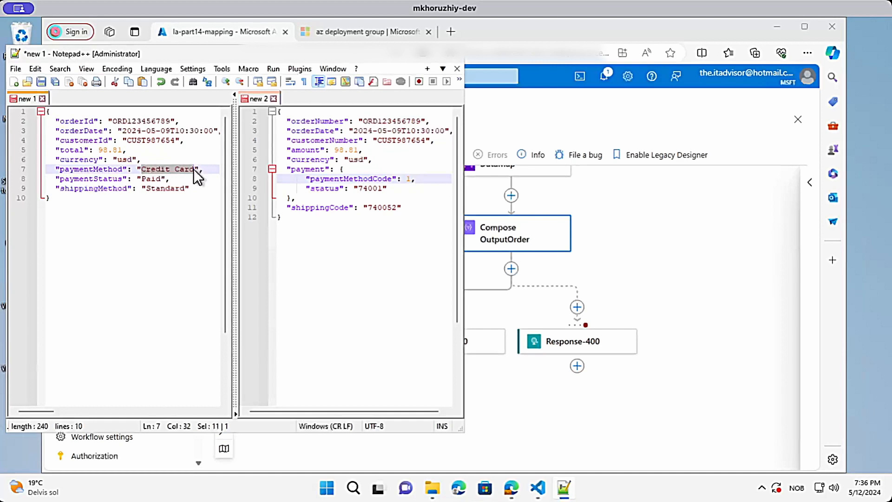
{"action": "double_click", "coordinate": [408, 178]}
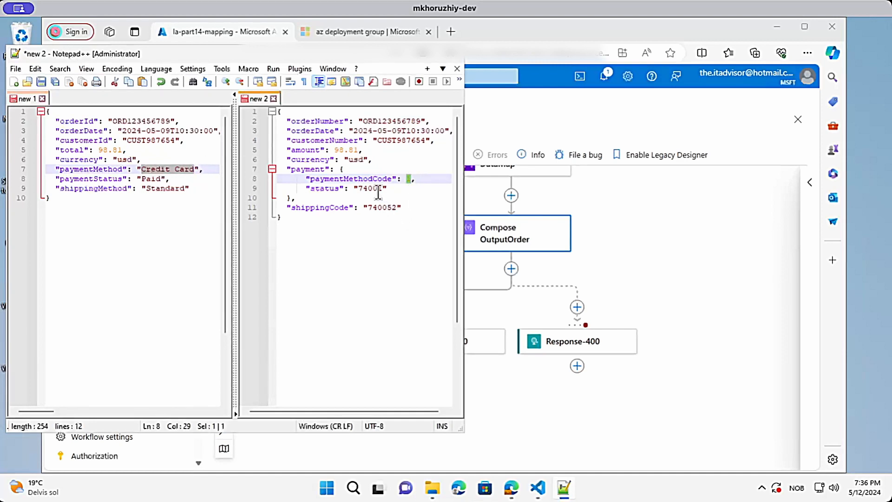
Step: Return to the logic app designer and review all paymentMethod, paymentStatus and shippingCode entries in the DataMap variable's value
{"action": "left_click", "coordinate": [530, 200]}
{"action": "scroll", "coordinate": [457, 244], "scroll_direction": "up", "scroll_amount": 2}
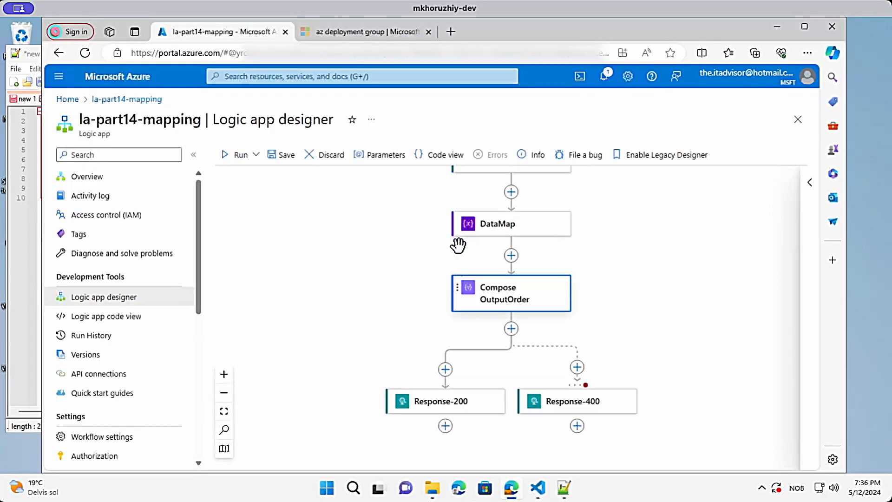
{"action": "scroll", "coordinate": [458, 245], "scroll_direction": "up", "scroll_amount": 2}
{"action": "left_click", "coordinate": [454, 313]}
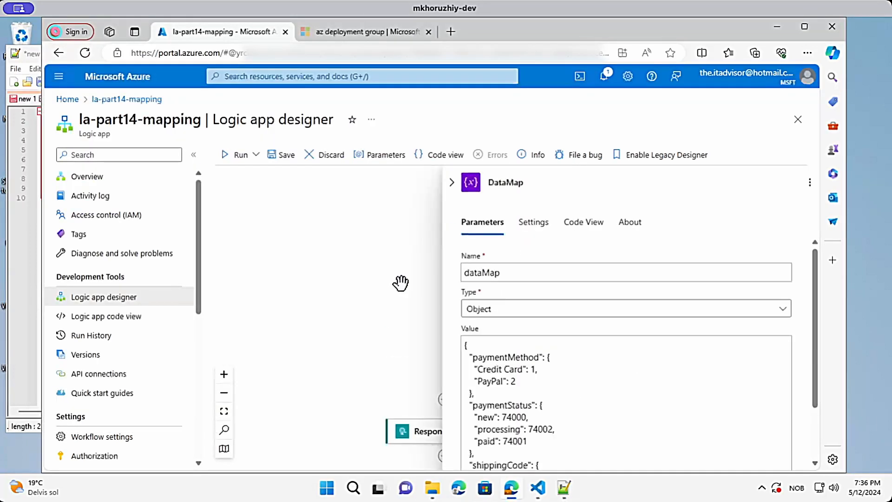
{"action": "scroll", "coordinate": [400, 282], "scroll_direction": "down", "scroll_amount": 2}
{"action": "scroll", "coordinate": [525, 349], "scroll_direction": "down", "scroll_amount": 2}
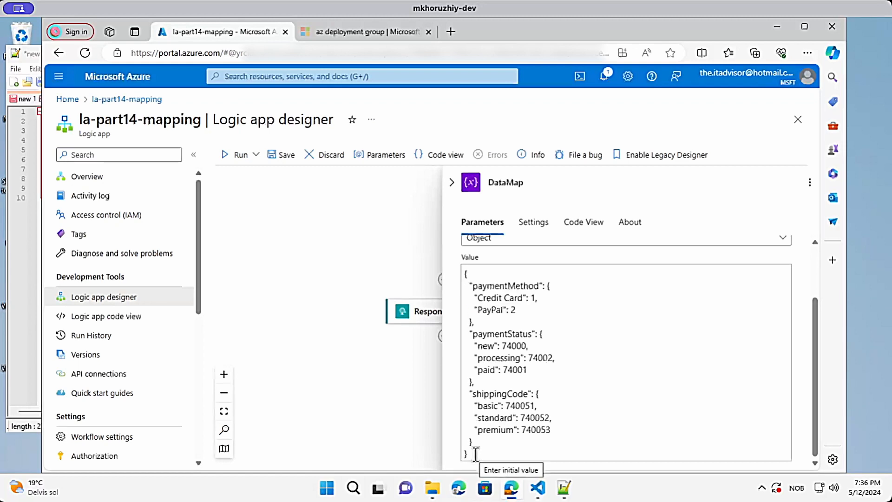
{"action": "left_click", "coordinate": [404, 261]}
Step: Copy the HTTP URL of the "When a HTTP request is received" trigger
{"action": "scroll", "coordinate": [403, 278], "scroll_direction": "up", "scroll_amount": 4}
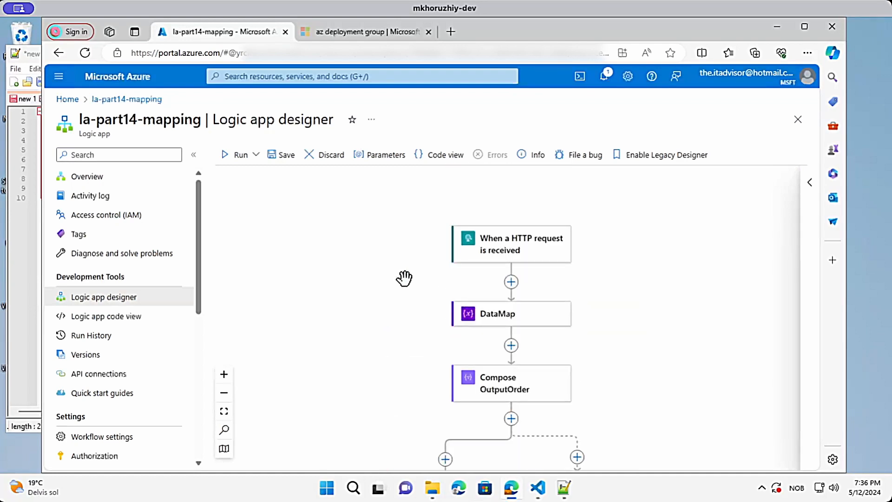
{"action": "left_click", "coordinate": [496, 255]}
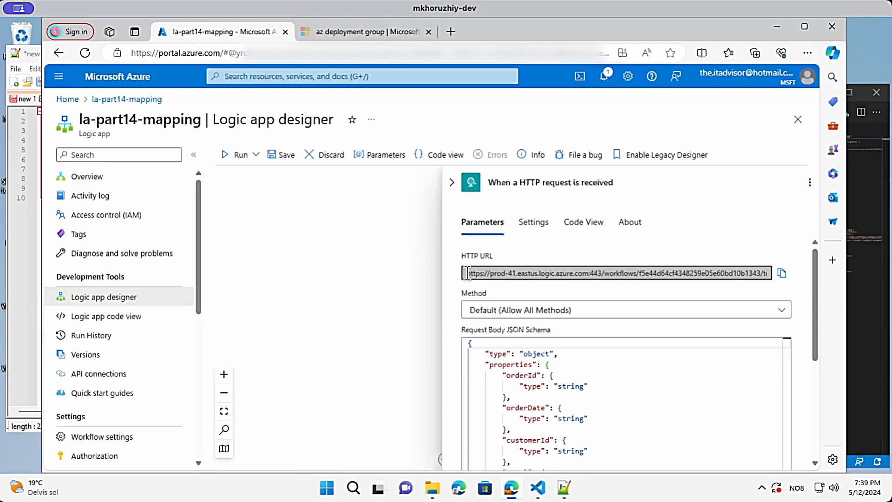
{"action": "left_click", "coordinate": [781, 279]}
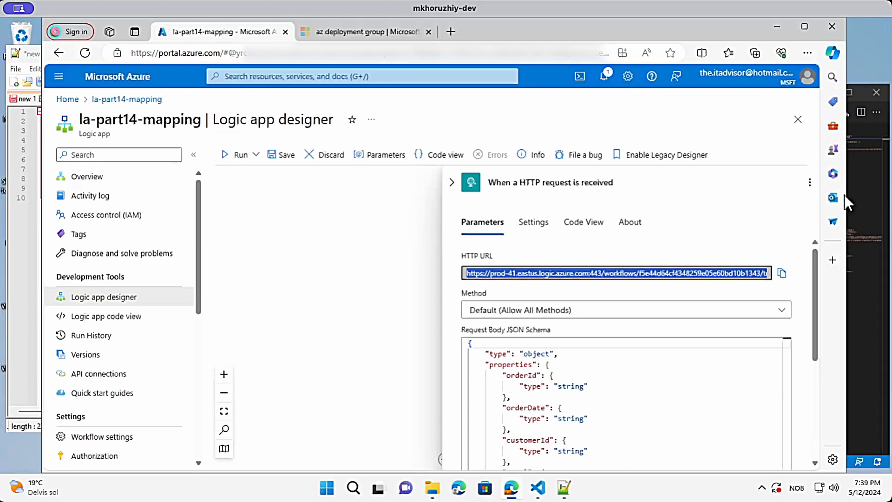
Step: Switch to Visual Studio Code and view the Thunder Client extension and its marketplace details
{"action": "left_click", "coordinate": [868, 192]}
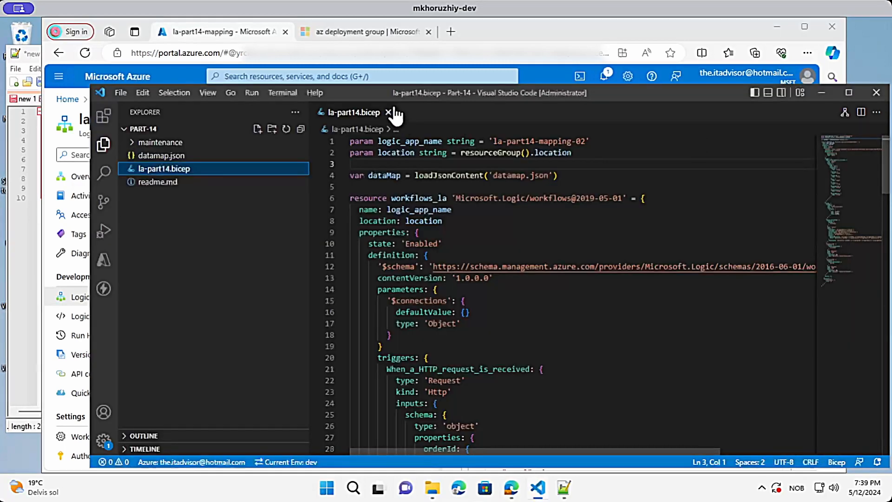
{"action": "left_click", "coordinate": [103, 289]}
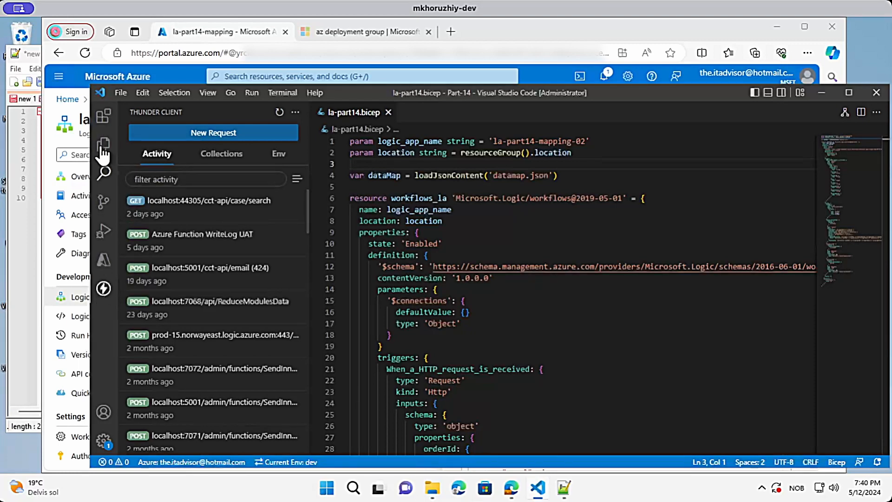
{"action": "left_click", "coordinate": [104, 117]}
{"action": "left_click", "coordinate": [195, 162]}
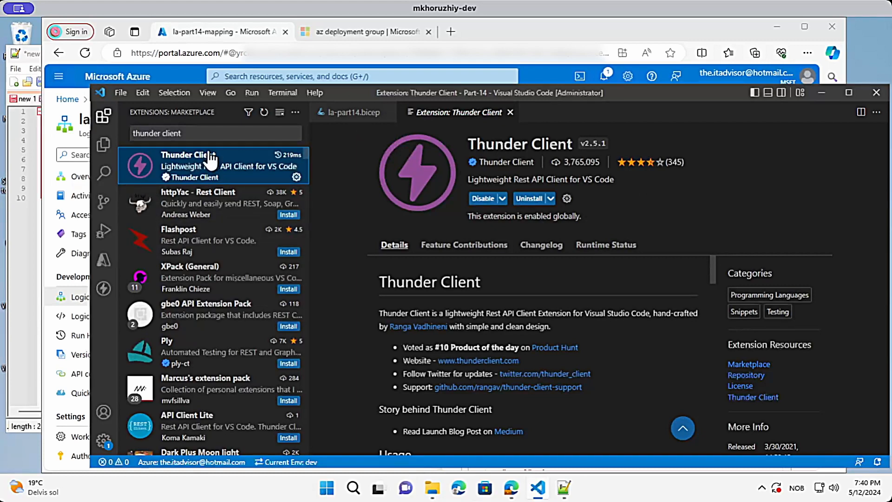
{"action": "mouse_move", "coordinate": [158, 176]}
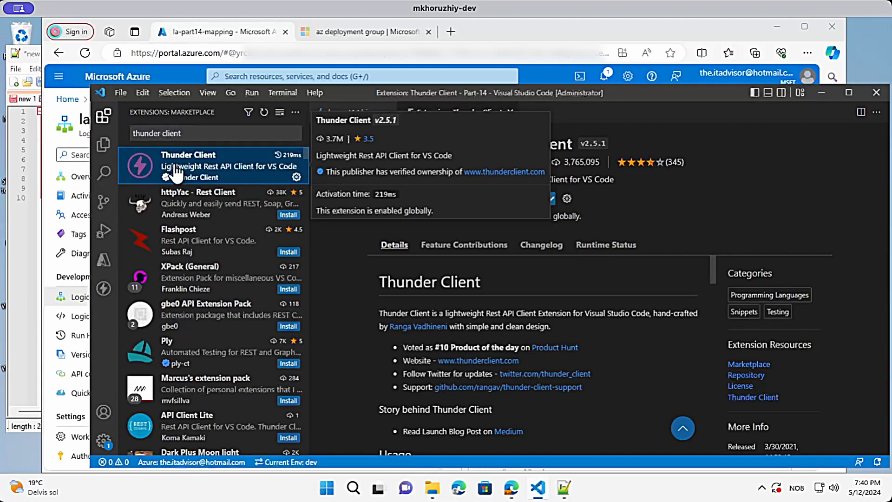
Step: Create a new Thunder Client request, paste the trigger's signed HTTP URL into the URL field and set the method to POST
{"action": "left_click", "coordinate": [103, 289]}
{"action": "left_click", "coordinate": [212, 132]}
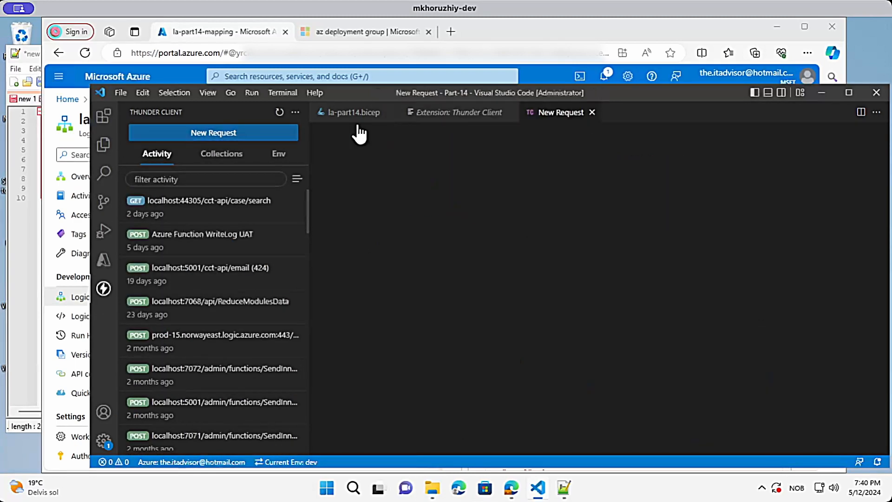
{"action": "triple_click", "coordinate": [522, 144]}
{"action": "key", "text": "BackSpace"}
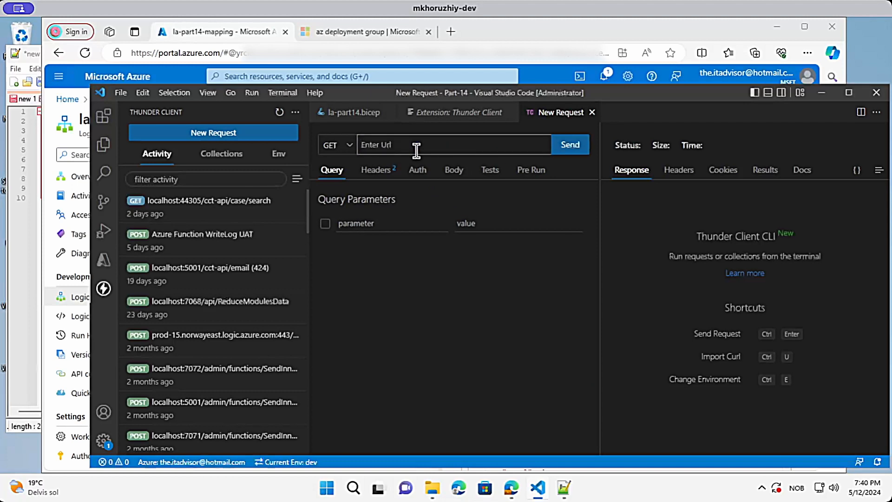
{"action": "key", "text": "ctrl+v"}
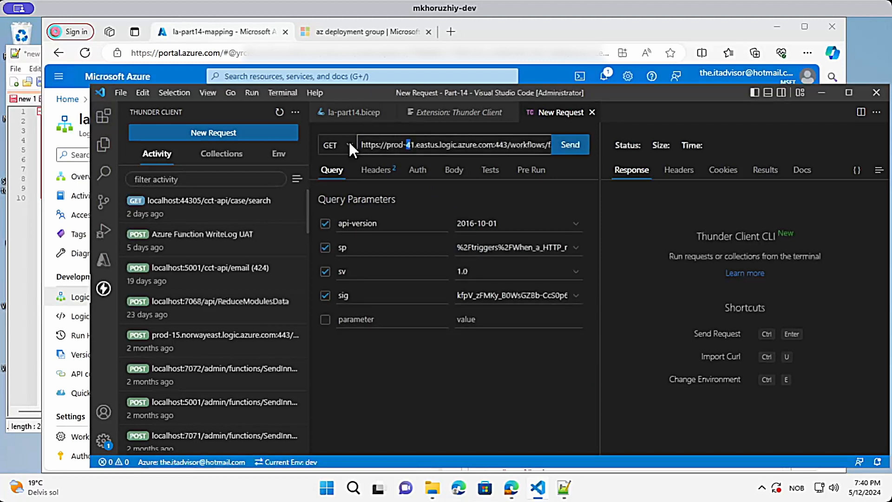
{"action": "left_click", "coordinate": [349, 144]}
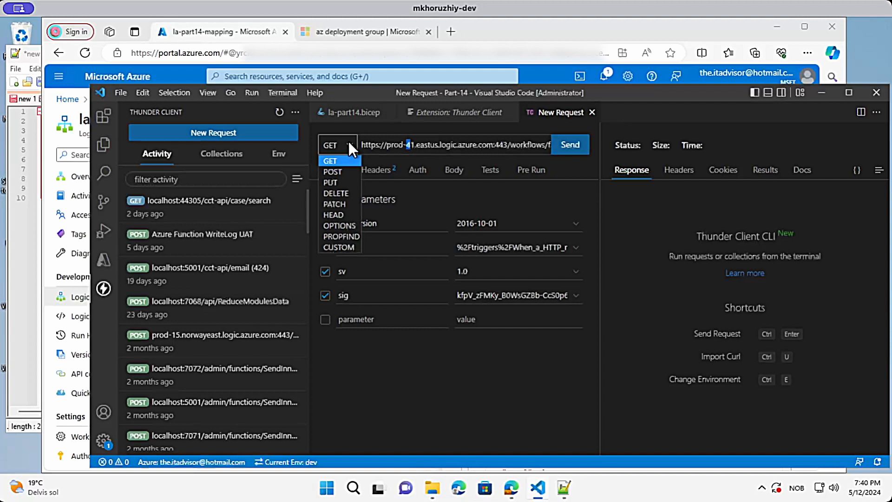
{"action": "left_click", "coordinate": [336, 172]}
{"action": "left_click", "coordinate": [454, 145]}
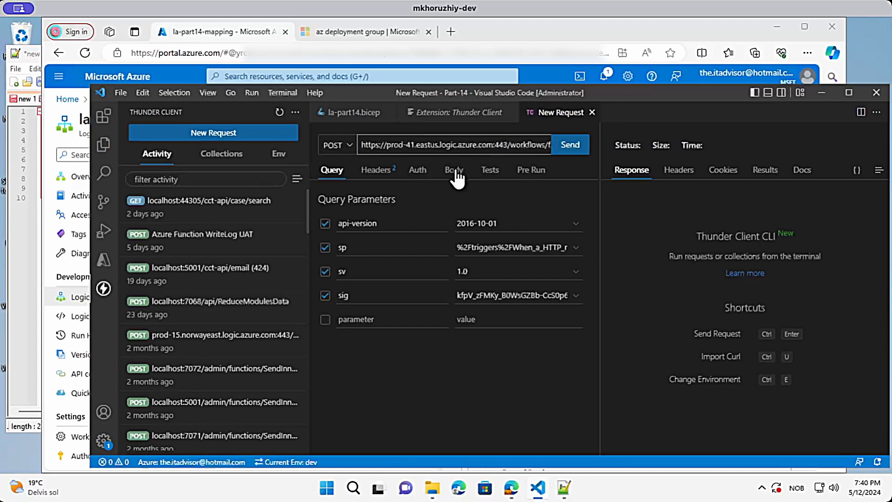
Step: Copy the complete source order JSON from the new 1 document in Notepad++ and paste it as the request's JSON body
{"action": "left_click", "coordinate": [457, 178]}
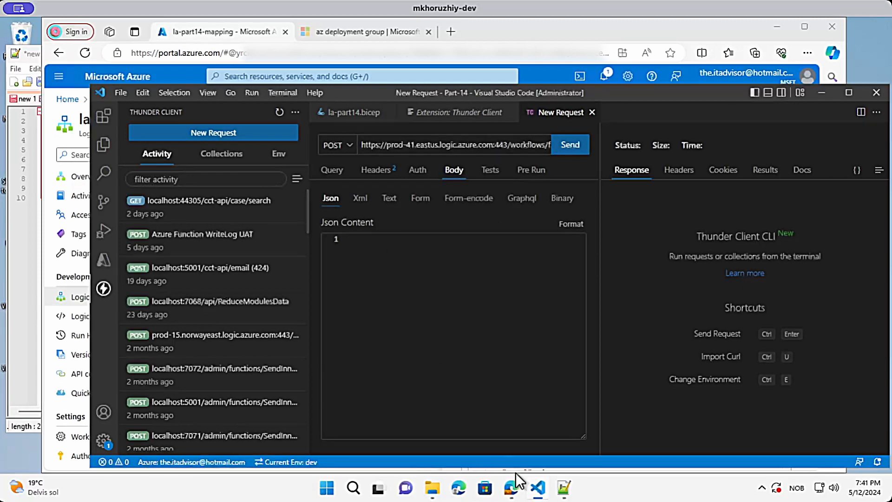
{"action": "left_click", "coordinate": [563, 487]}
{"action": "left_click_drag", "start_coordinate": [140, 209], "coordinate": [1, 98]}
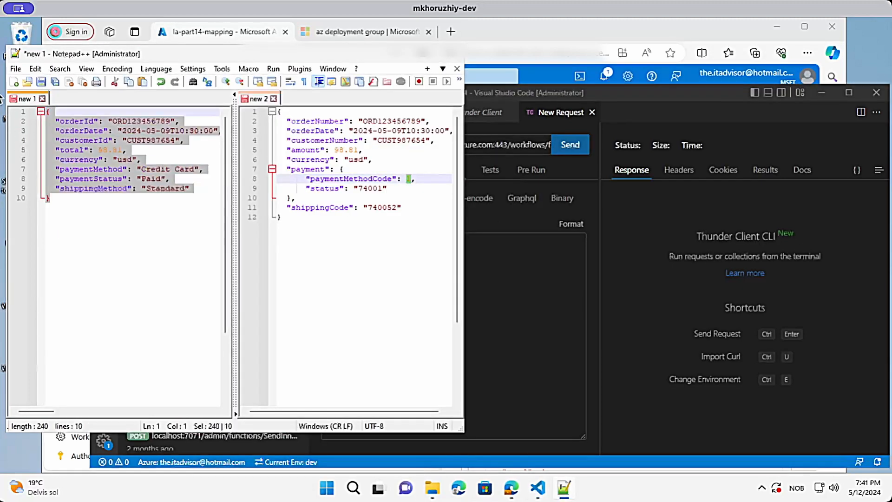
{"action": "right_click", "coordinate": [72, 124]}
{"action": "left_click", "coordinate": [100, 148]}
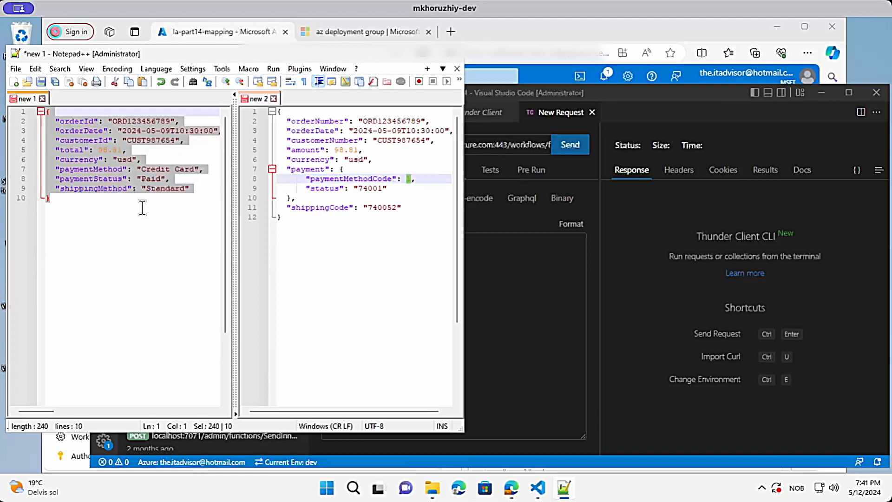
{"action": "left_click", "coordinate": [142, 207]}
{"action": "left_click", "coordinate": [412, 55]}
{"action": "key", "text": "ctrl+v"}
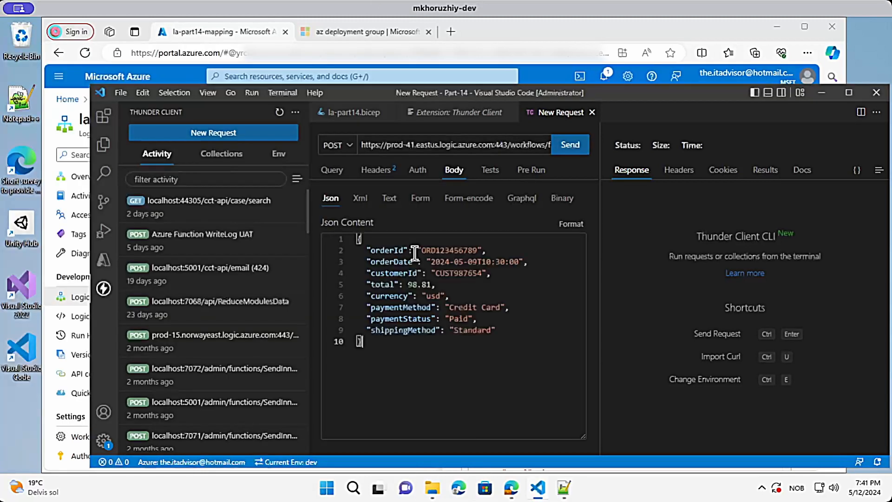
{"action": "left_click", "coordinate": [390, 251]}
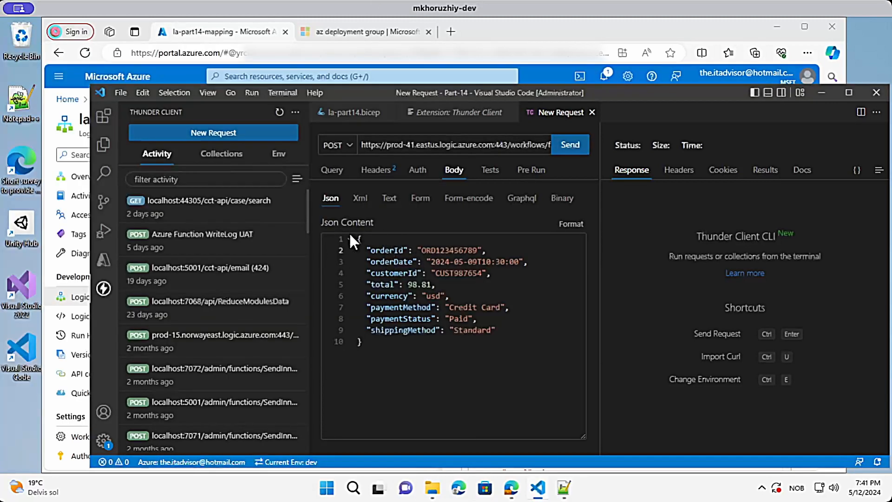
Step: Send the POST request and examine the response's status and mapped order JSON
{"action": "left_click", "coordinate": [570, 145]}
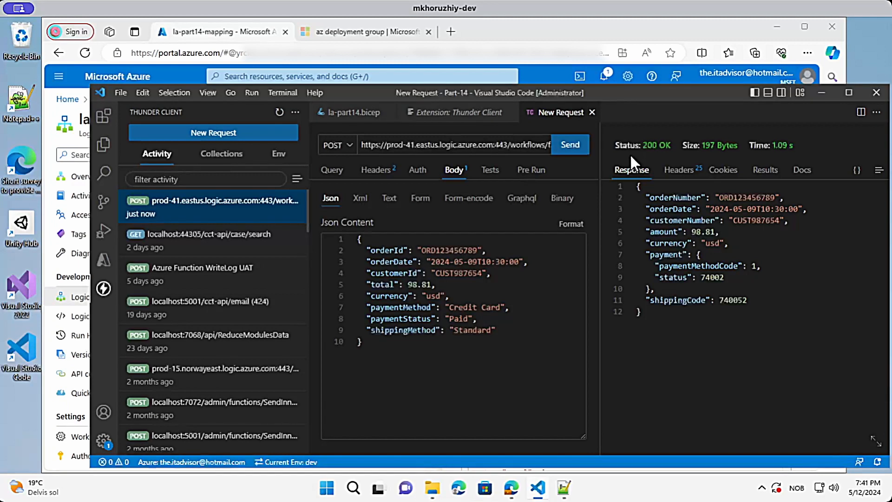
{"action": "left_click_drag", "start_coordinate": [644, 145], "coordinate": [663, 144]}
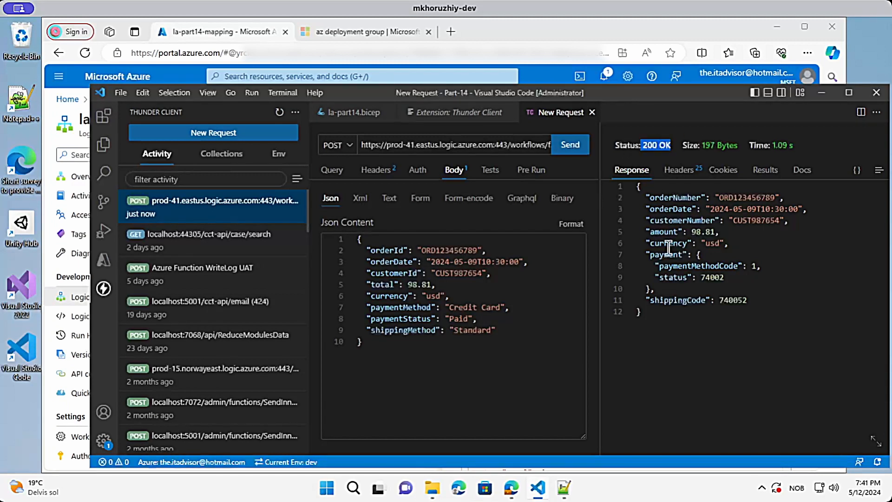
{"action": "left_click_drag", "start_coordinate": [641, 311], "coordinate": [620, 186]}
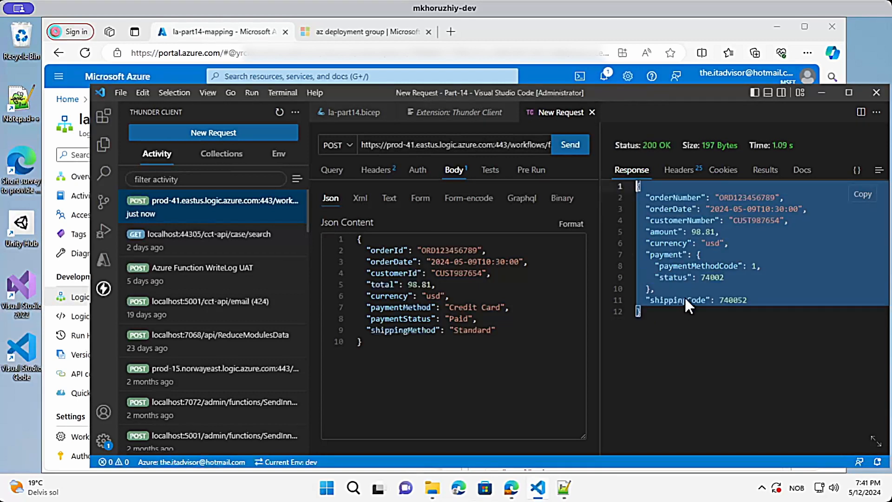
{"action": "left_click", "coordinate": [742, 240]}
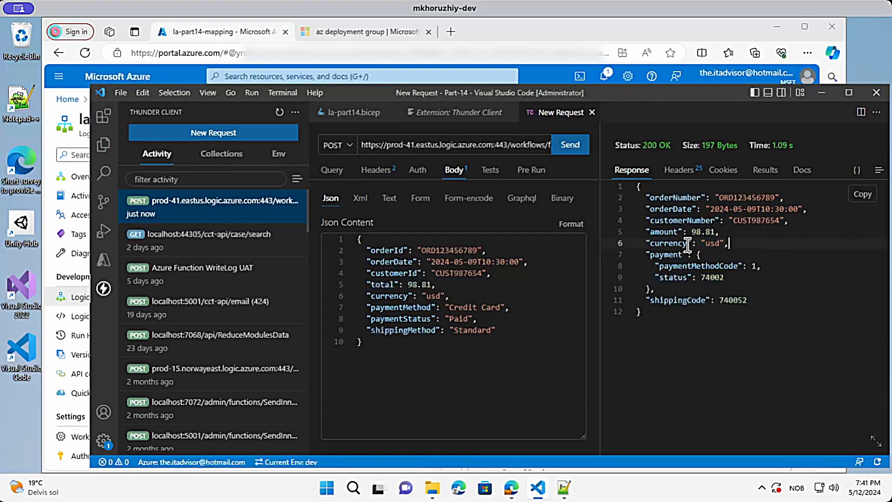
{"action": "left_click", "coordinate": [705, 198]}
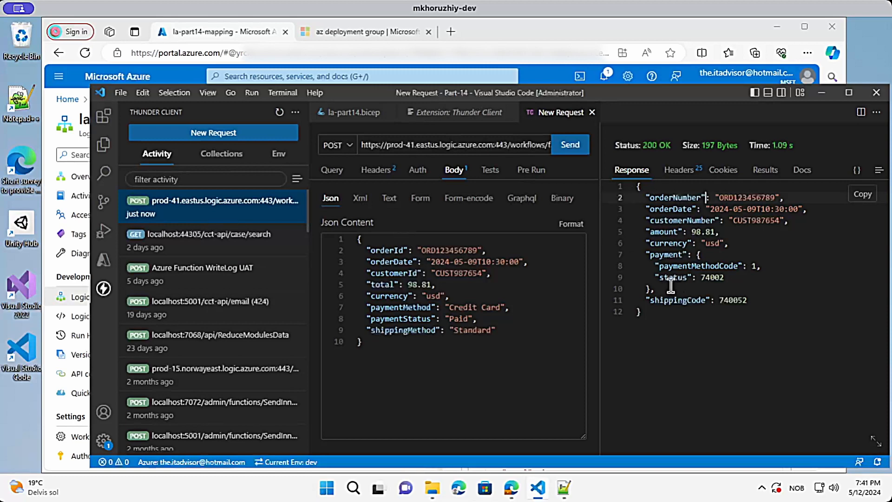
Step: Place Notepad++ beside the Thunder Client response and compare the expected target JSON with the returned fields, including paymentMethodCode
{"action": "left_click", "coordinate": [563, 487]}
{"action": "left_click", "coordinate": [297, 130]}
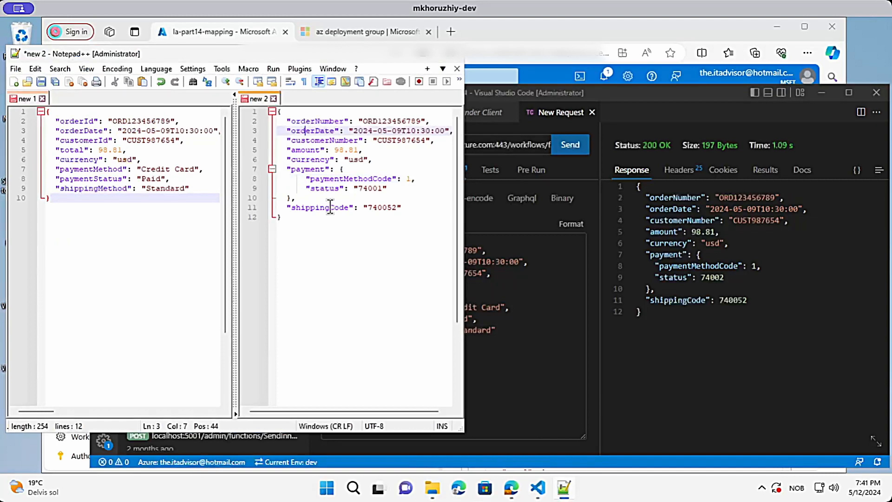
{"action": "left_click_drag", "start_coordinate": [376, 55], "coordinate": [487, 83]}
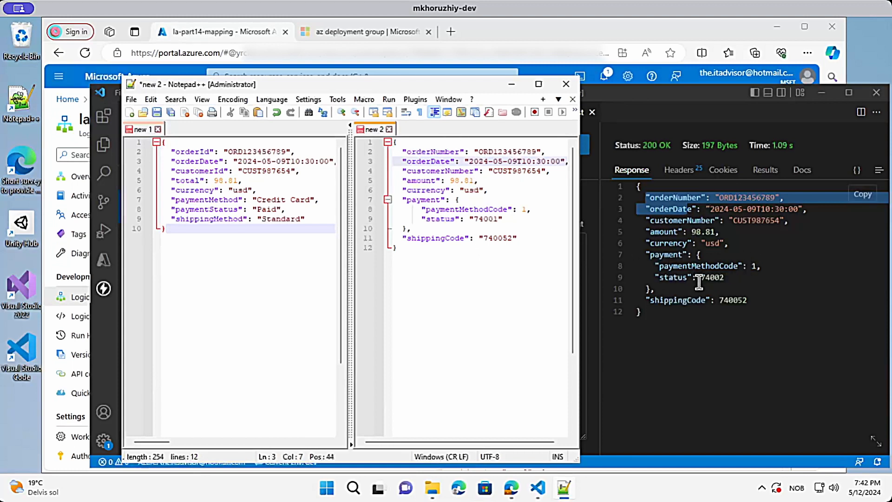
{"action": "left_click_drag", "start_coordinate": [748, 266], "coordinate": [759, 267]}
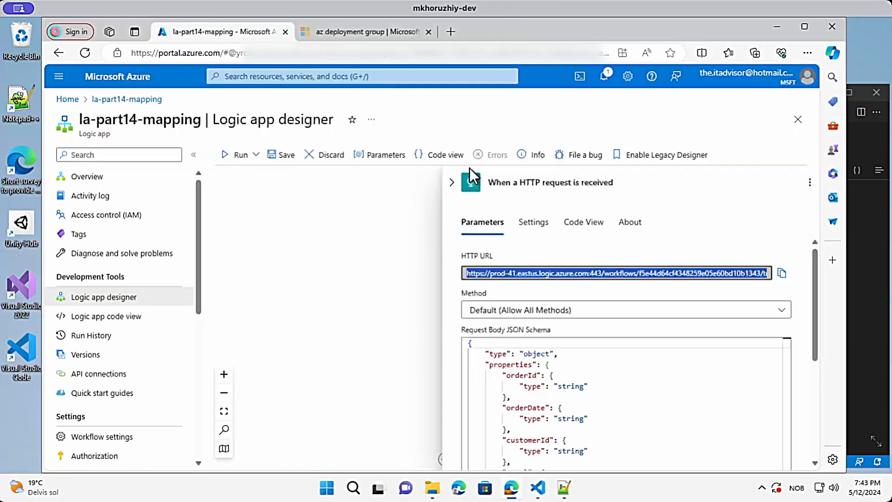
Step: Inspect the Response-200 action's status code and body parameters in the logic app designer
{"action": "left_click", "coordinate": [451, 186]}
{"action": "scroll", "coordinate": [397, 249], "scroll_direction": "down", "scroll_amount": 3}
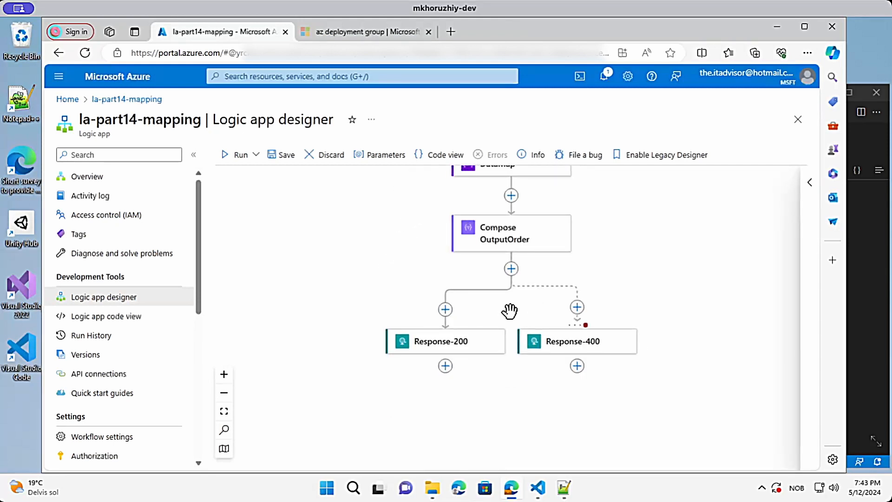
{"action": "scroll", "coordinate": [421, 325], "scroll_direction": "up", "scroll_amount": 1}
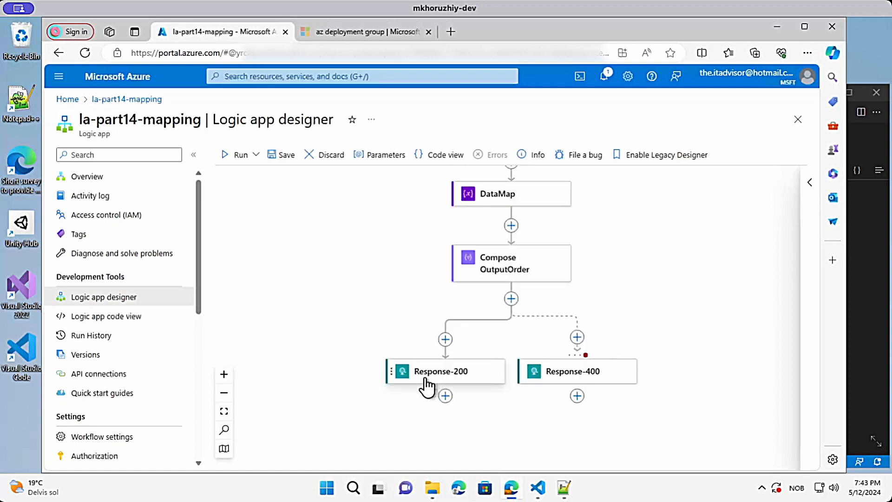
{"action": "left_click", "coordinate": [441, 374]}
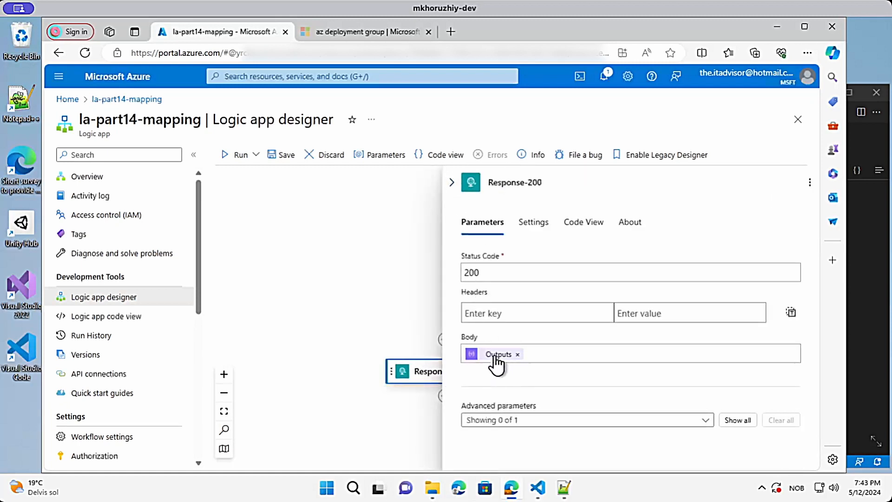
{"action": "left_click", "coordinate": [451, 182]}
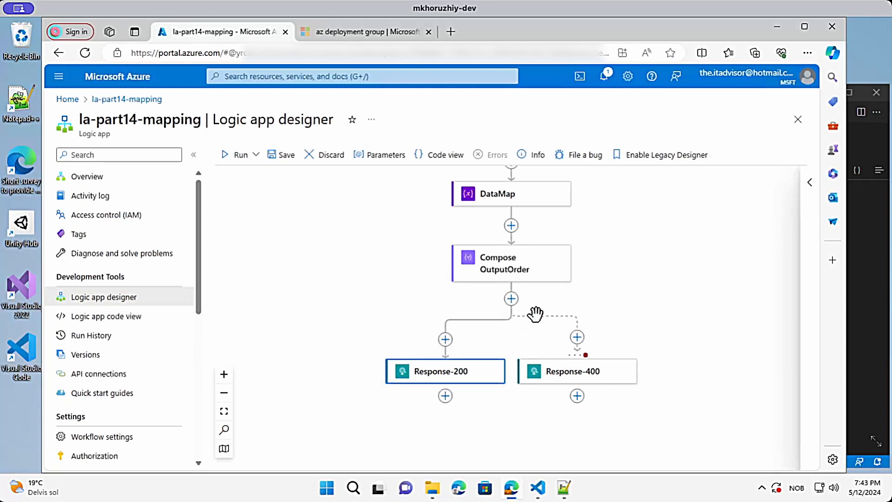
Step: Inspect the Response-400 action's parameters, checking its status code
{"action": "left_click", "coordinate": [576, 379]}
{"action": "double_click", "coordinate": [483, 275]}
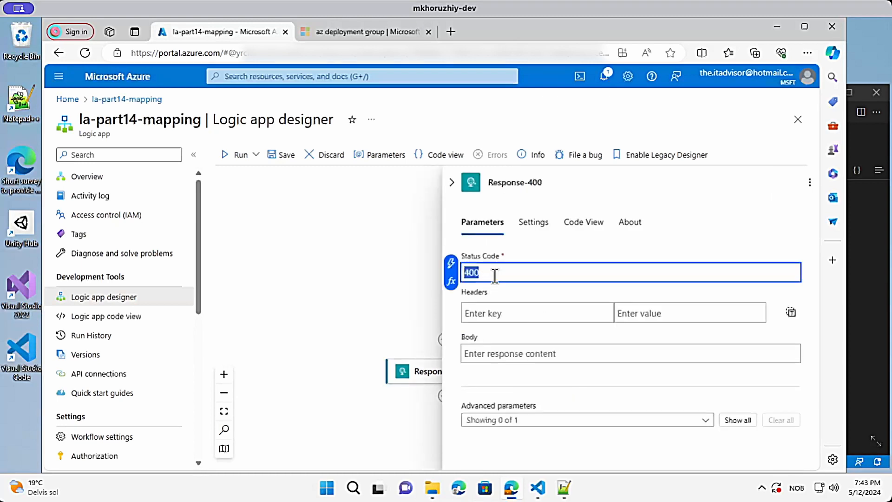
{"action": "left_click", "coordinate": [450, 182]}
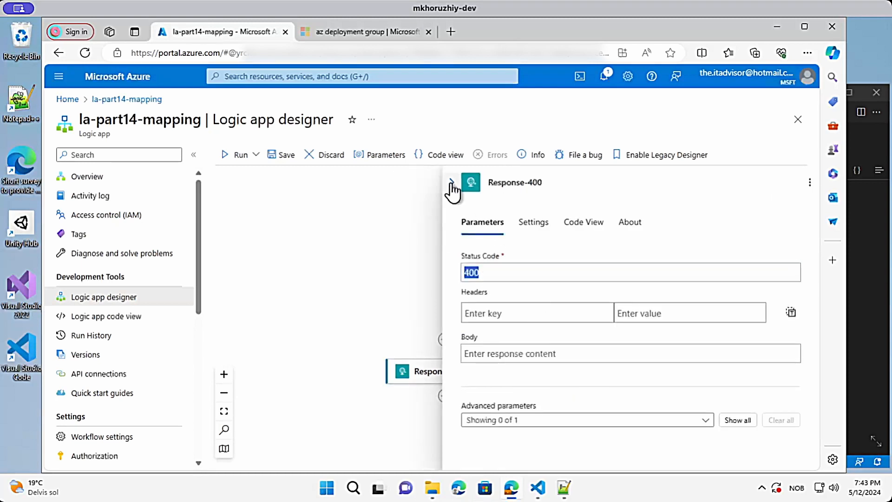
{"action": "left_click", "coordinate": [451, 183]}
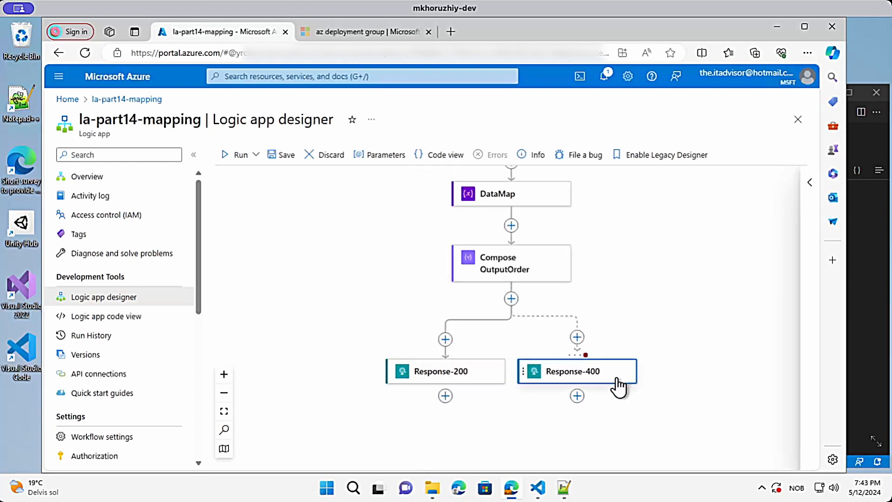
Step: Examine the Run After conditions for Compose OutputOrder in Response-400's settings
{"action": "left_click", "coordinate": [619, 376]}
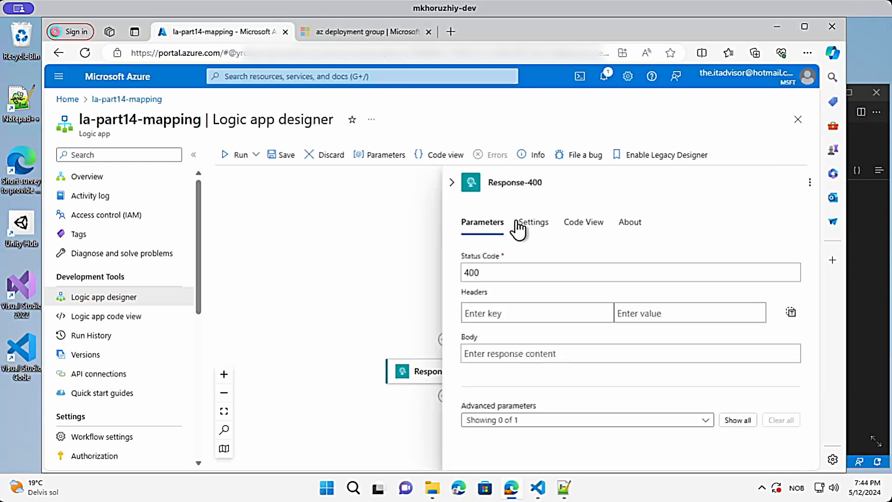
{"action": "left_click", "coordinate": [533, 224]}
{"action": "scroll", "coordinate": [601, 269], "scroll_direction": "down", "scroll_amount": 2}
{"action": "scroll", "coordinate": [606, 265], "scroll_direction": "down", "scroll_amount": 2}
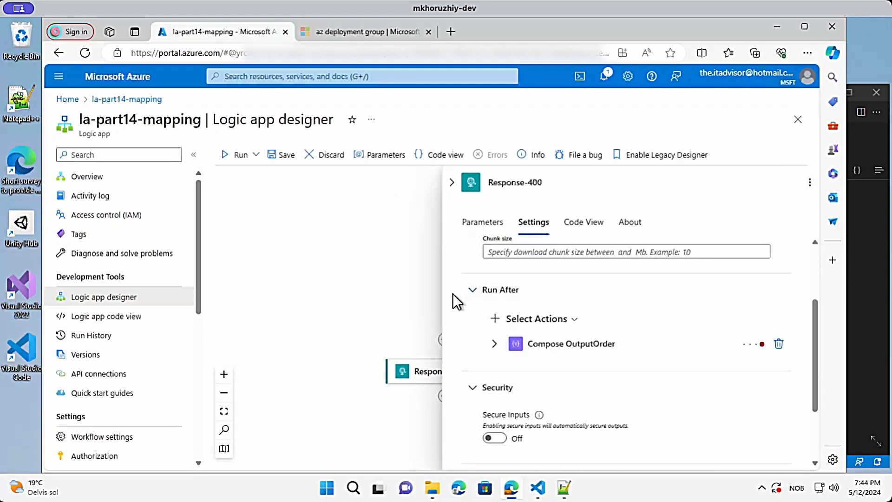
{"action": "left_click", "coordinate": [493, 343]}
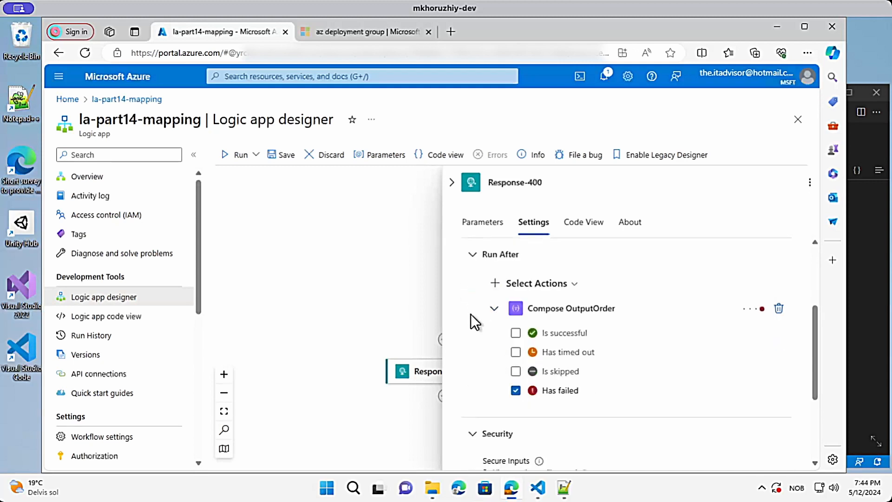
{"action": "scroll", "coordinate": [511, 302], "scroll_direction": "down", "scroll_amount": 1}
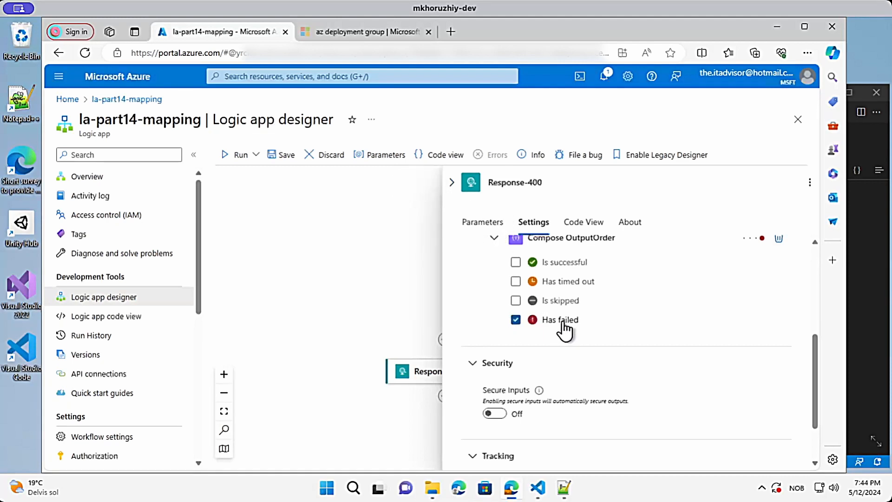
{"action": "left_click", "coordinate": [451, 182]}
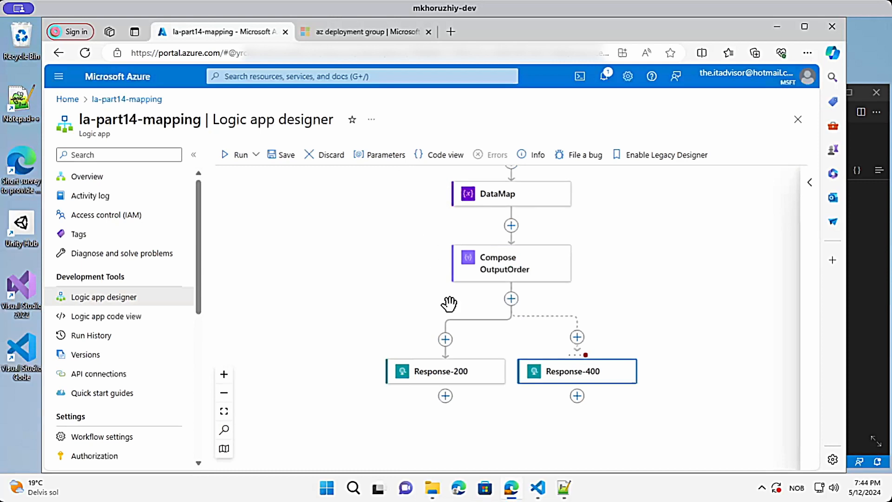
Step: Examine the Run After conditions for Compose OutputOrder in Response-200's settings
{"action": "left_click", "coordinate": [431, 371]}
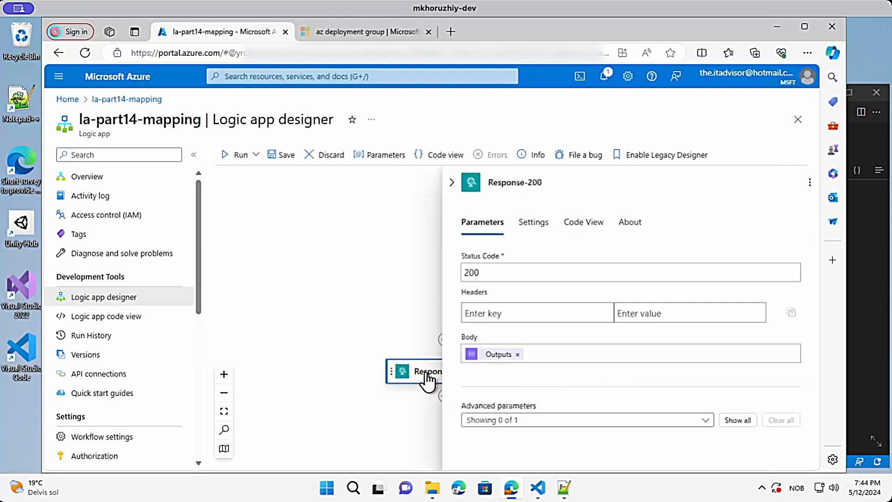
{"action": "left_click", "coordinate": [533, 222]}
{"action": "scroll", "coordinate": [495, 325], "scroll_direction": "down", "scroll_amount": 4}
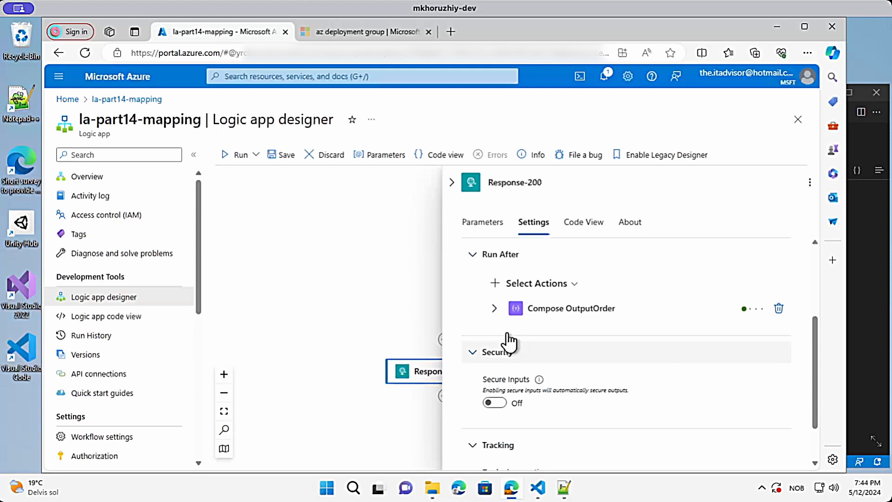
{"action": "left_click", "coordinate": [494, 309]}
{"action": "scroll", "coordinate": [483, 323], "scroll_direction": "down", "scroll_amount": 1}
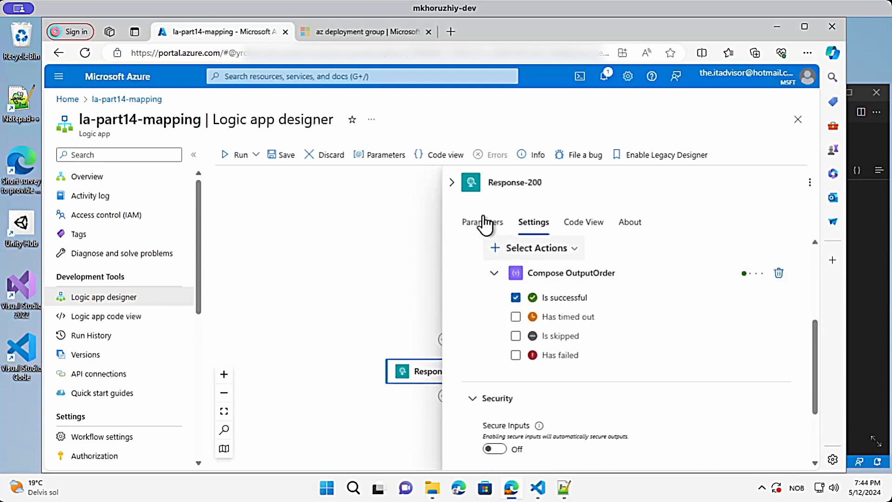
{"action": "left_click", "coordinate": [451, 182]}
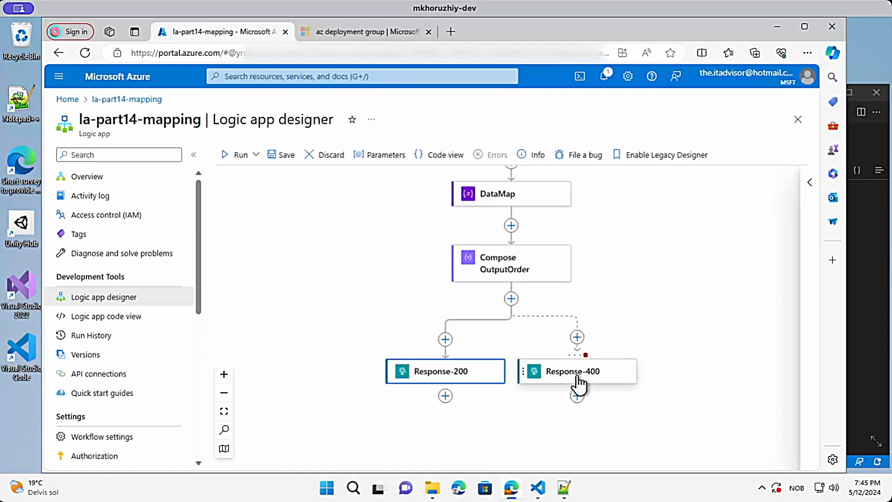
Step: Switch to Thunder Client in Visual Studio Code, change the body's paymentMethod to "Credit Card New" and send the POST request
{"action": "left_click", "coordinate": [859, 234]}
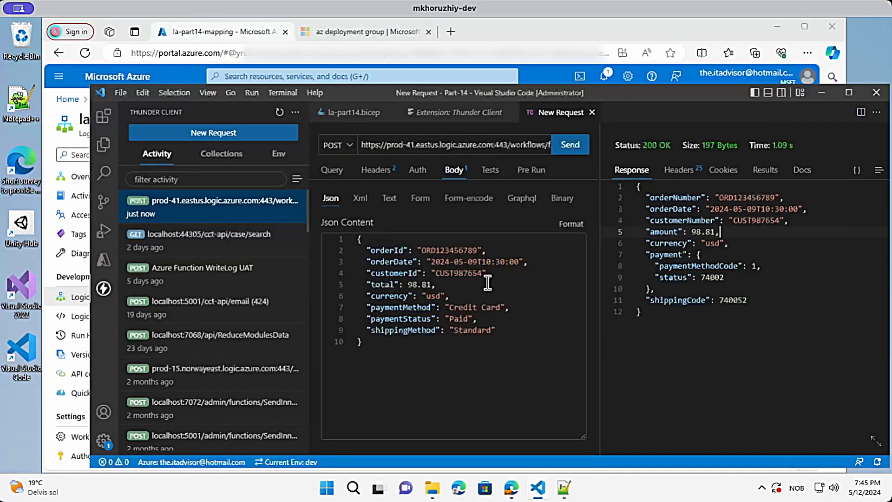
{"action": "left_click", "coordinate": [499, 307]}
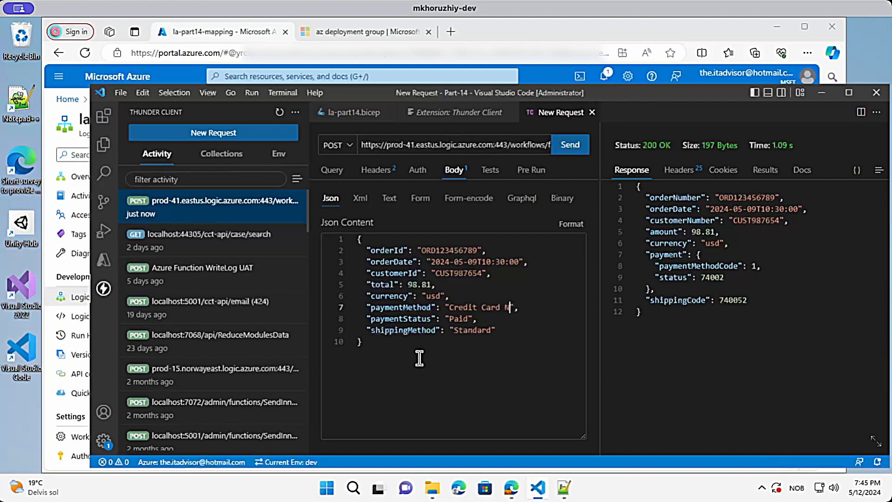
{"action": "type", "text": "New"}
{"action": "left_click", "coordinate": [496, 274]}
{"action": "left_click", "coordinate": [571, 145]}
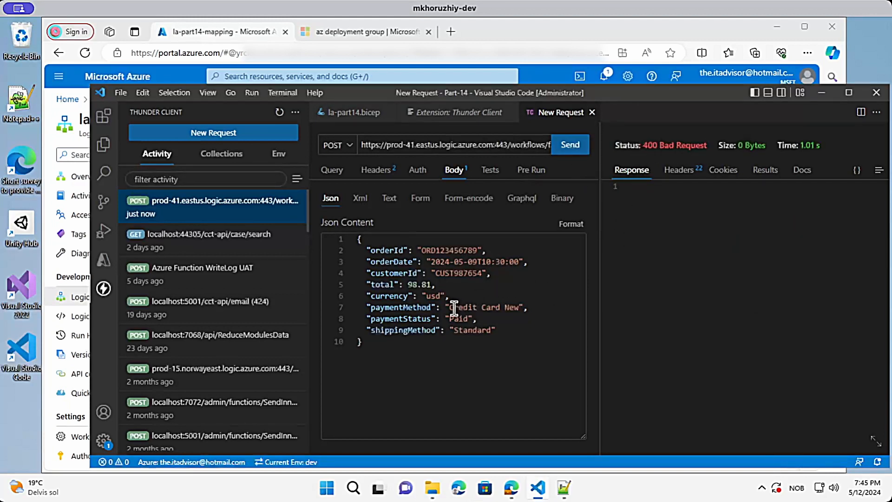
{"action": "left_click_drag", "start_coordinate": [451, 306], "coordinate": [524, 308]}
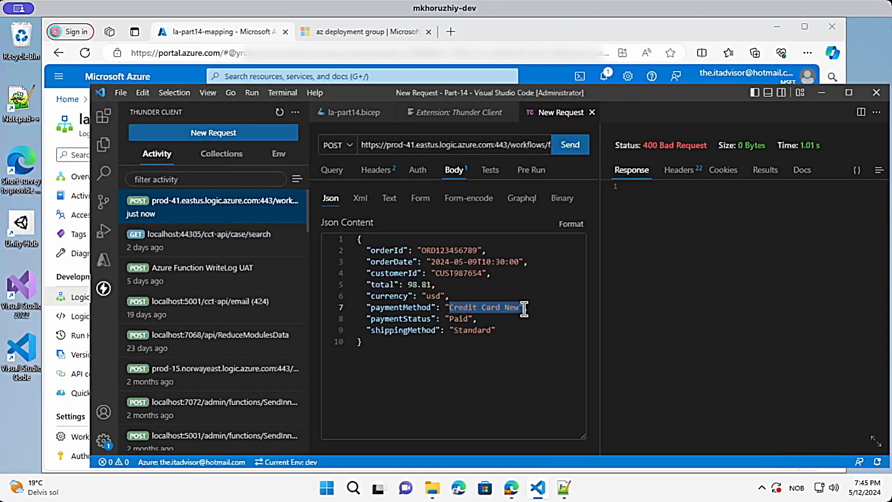
Step: Return to the Azure portal, open la-part14-mapping's run history while discarding unsaved edits, and open the 5/12/2024, 7:41 PM run
{"action": "left_click", "coordinate": [539, 41]}
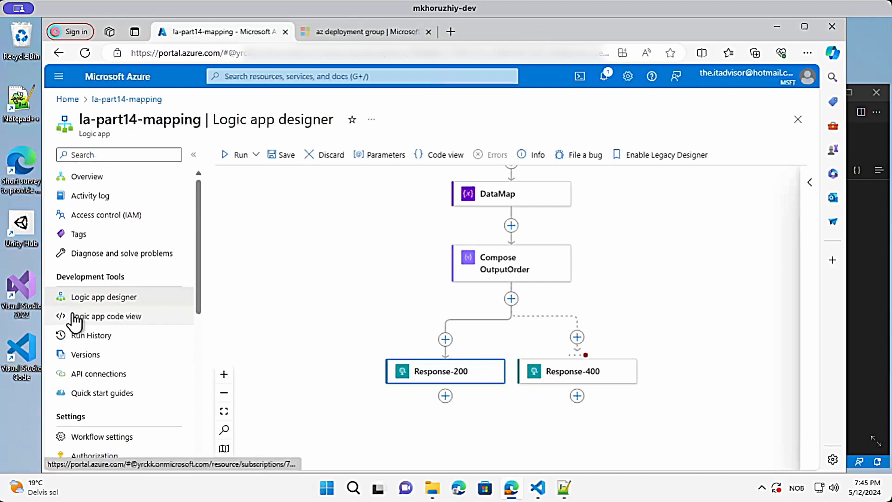
{"action": "left_click", "coordinate": [86, 335]}
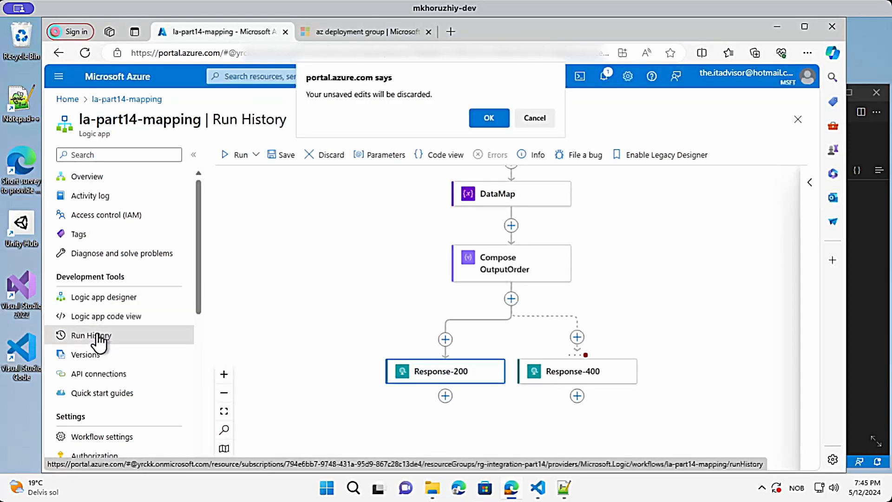
{"action": "left_click", "coordinate": [482, 117]}
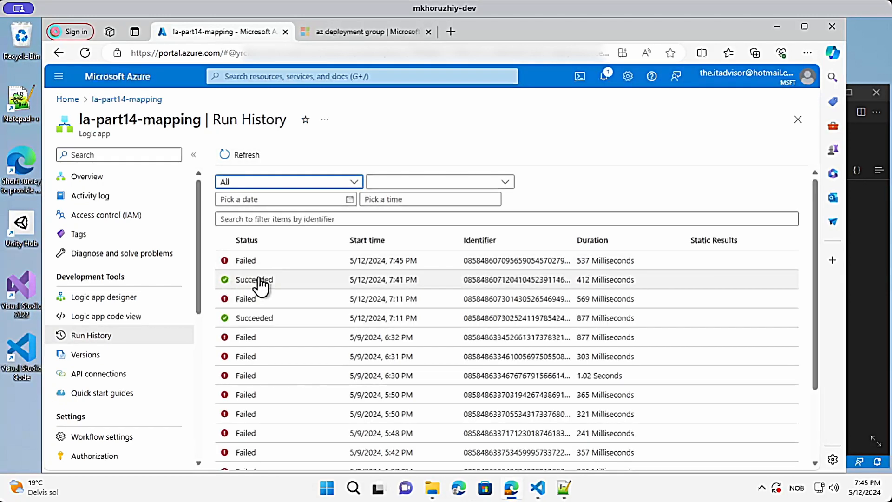
{"action": "left_click_drag", "start_coordinate": [255, 279], "coordinate": [260, 278]}
{"action": "left_click", "coordinate": [245, 282]}
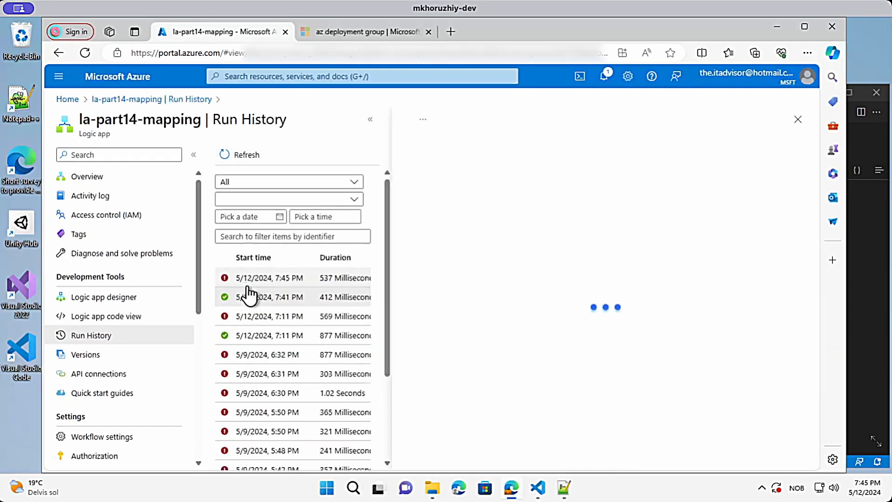
{"action": "scroll", "coordinate": [555, 226], "scroll_direction": "down", "scroll_amount": 3}
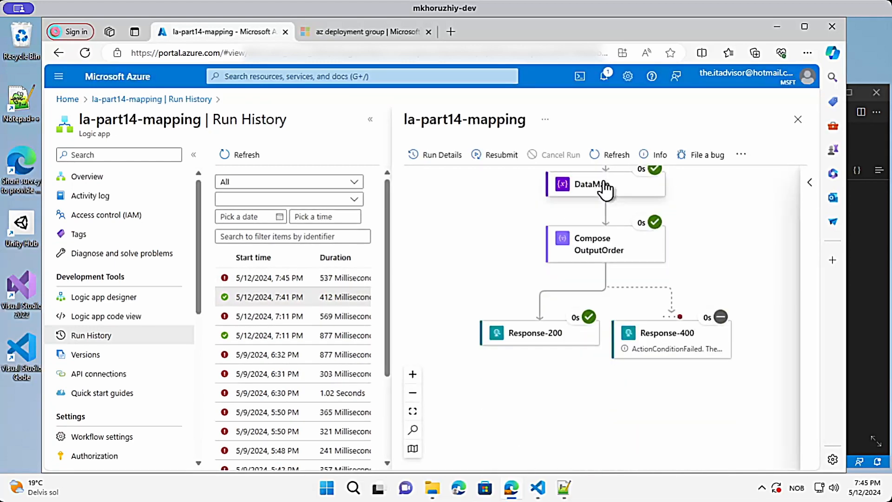
Step: Examine the Compose OutputOrder action's inputs and raw outputs in the 7:41 PM run
{"action": "left_click", "coordinate": [569, 239]}
{"action": "scroll", "coordinate": [456, 276], "scroll_direction": "down", "scroll_amount": 5}
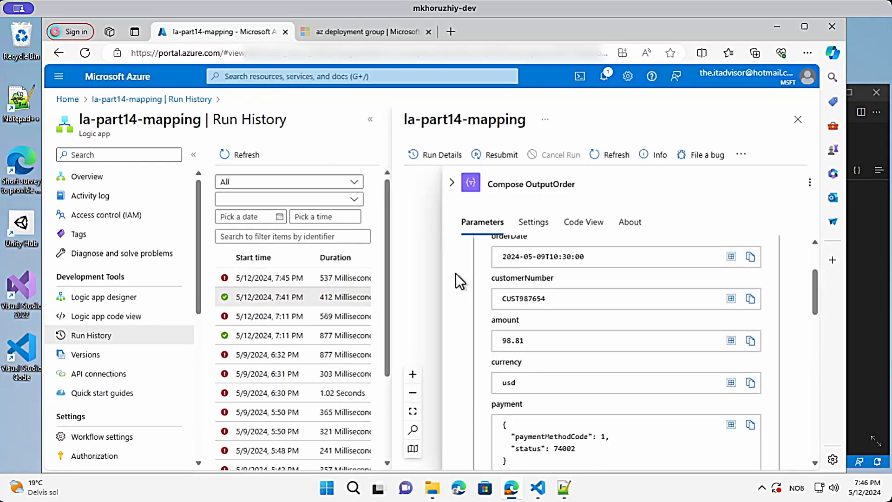
{"action": "scroll", "coordinate": [456, 274], "scroll_direction": "down", "scroll_amount": 6}
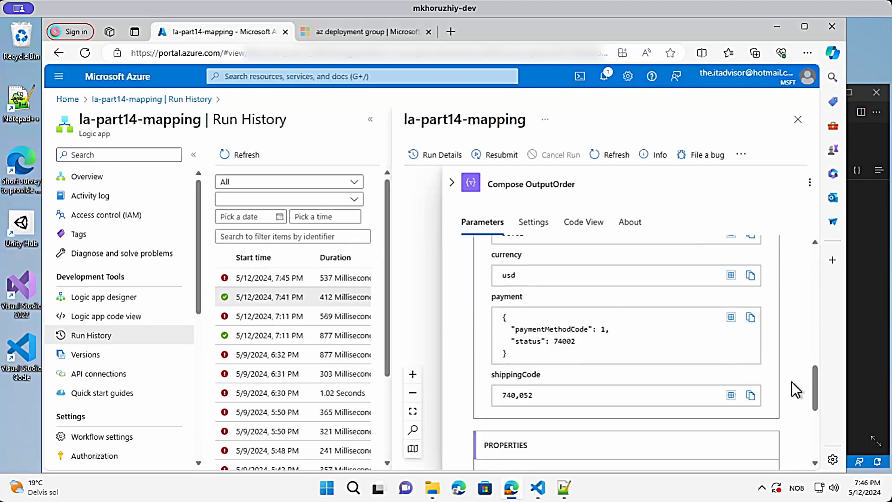
{"action": "left_click_drag", "start_coordinate": [813, 376], "coordinate": [815, 333]}
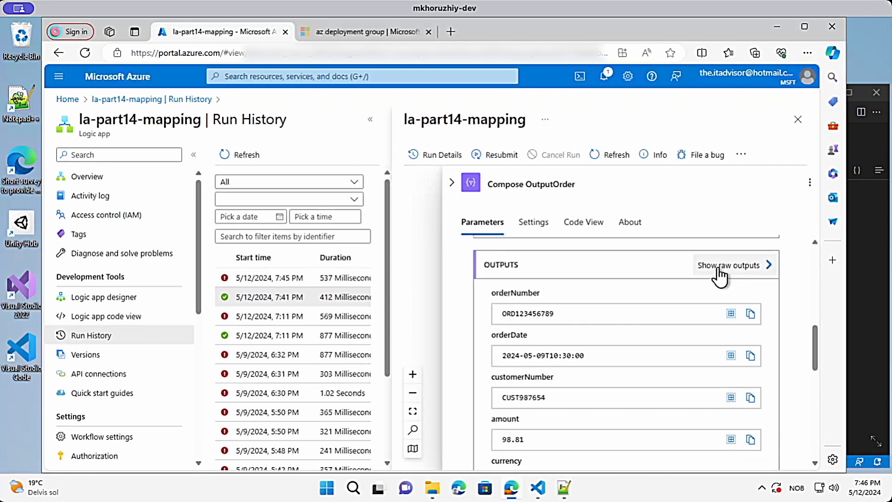
{"action": "left_click", "coordinate": [720, 274]}
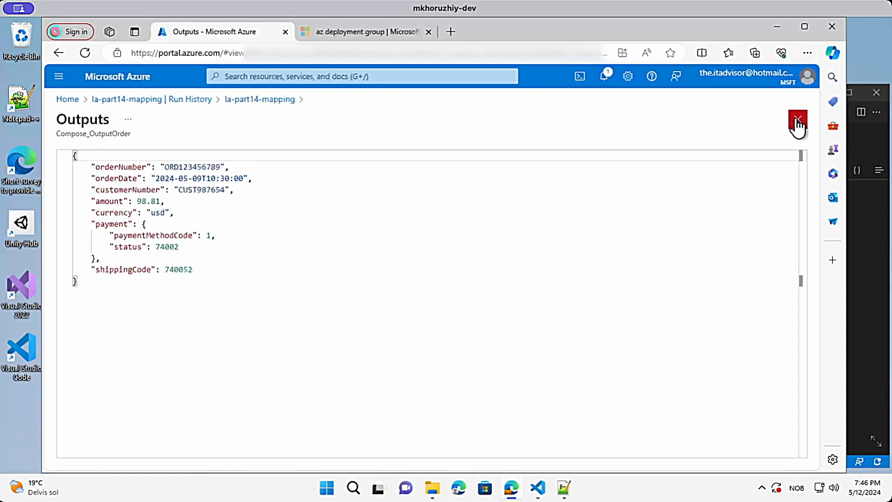
{"action": "scroll", "coordinate": [459, 311], "scroll_direction": "down", "scroll_amount": 10}
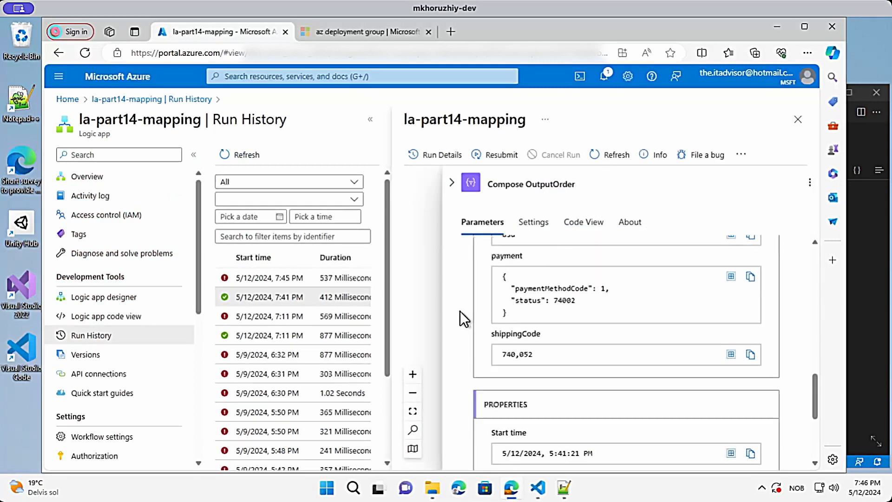
{"action": "left_click", "coordinate": [453, 184]}
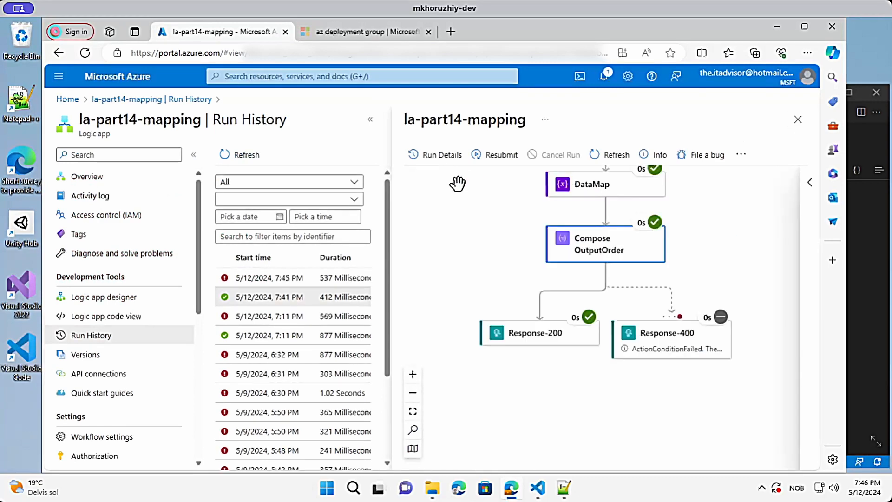
Step: Examine Response-200's raw outputs, including the status code and body, in the 7:41 PM run
{"action": "left_click", "coordinate": [529, 333]}
{"action": "scroll", "coordinate": [478, 346], "scroll_direction": "down", "scroll_amount": 5}
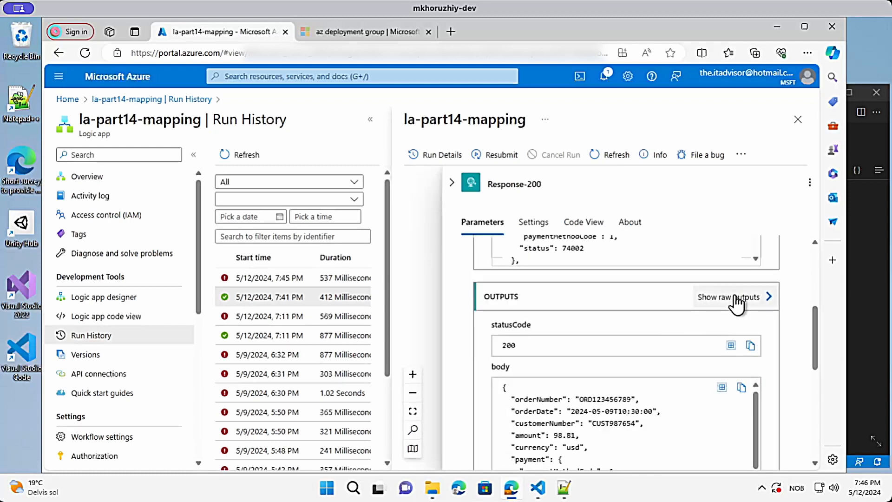
{"action": "left_click", "coordinate": [734, 298]}
{"action": "left_click", "coordinate": [120, 168]}
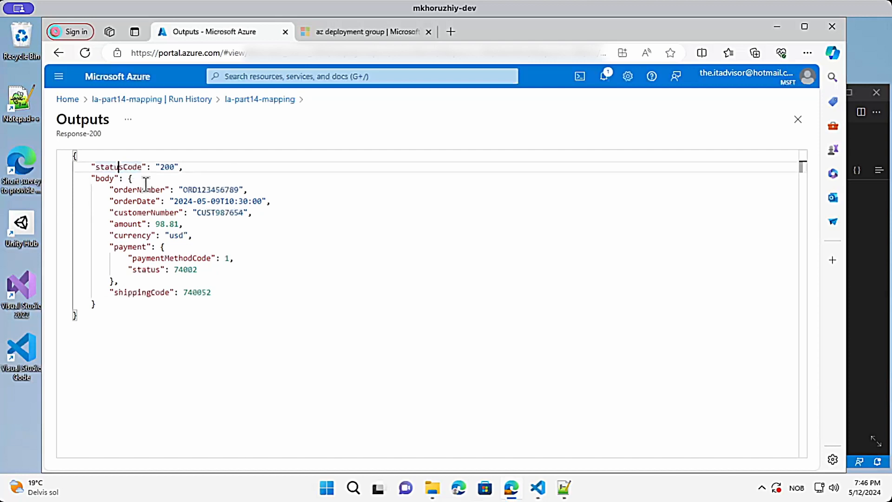
{"action": "left_click", "coordinate": [797, 120]}
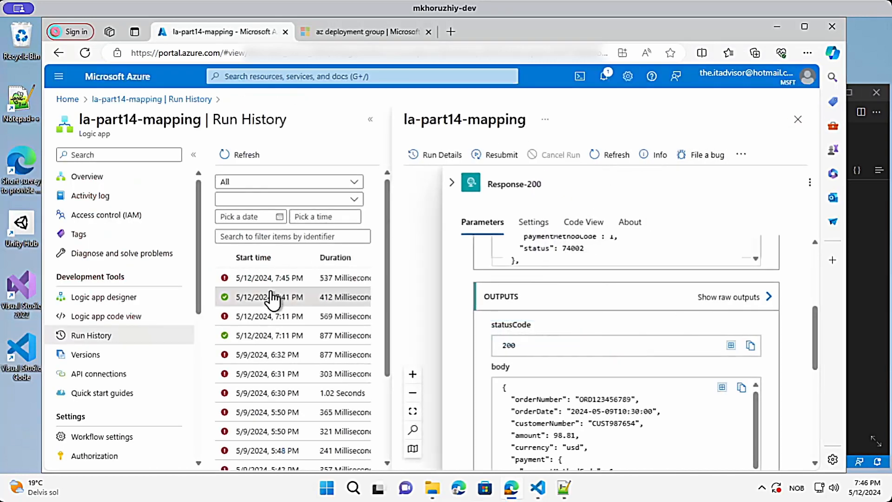
Step: Open the 5/12/2024, 7:45 PM run and examine the Compose OutputOrder action's error details and properties
{"action": "left_click", "coordinate": [255, 281]}
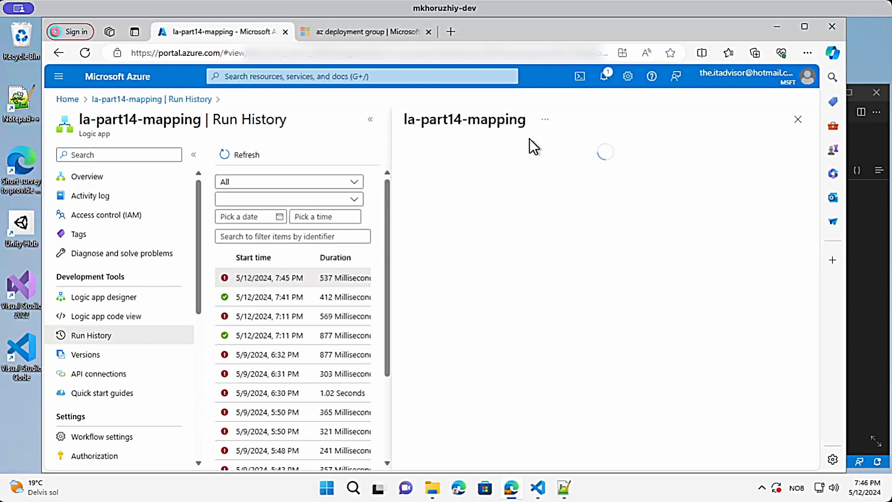
{"action": "scroll", "coordinate": [561, 257], "scroll_direction": "down", "scroll_amount": 3}
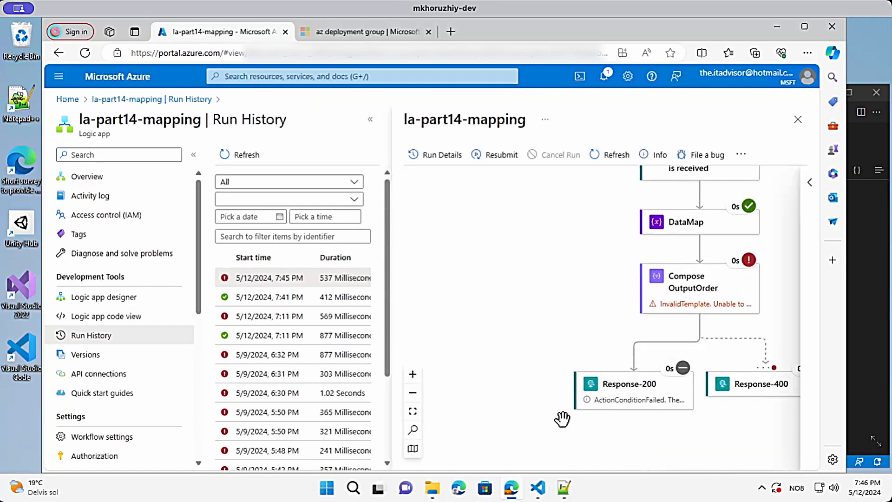
{"action": "left_click_drag", "start_coordinate": [604, 254], "coordinate": [483, 255]}
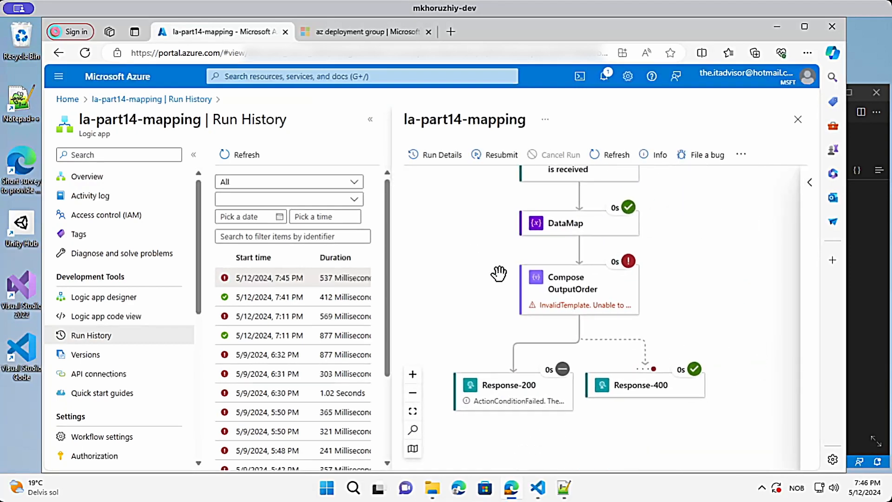
{"action": "left_click", "coordinate": [588, 293]}
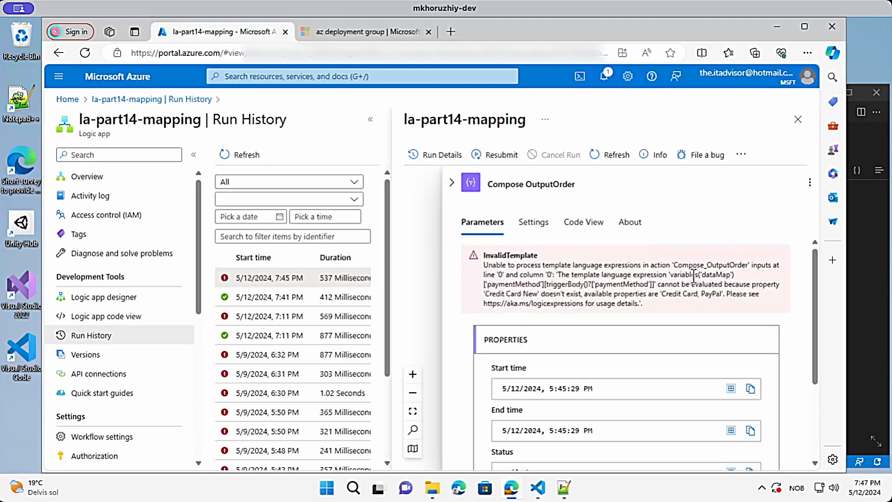
{"action": "left_click_drag", "start_coordinate": [672, 275], "coordinate": [655, 286]}
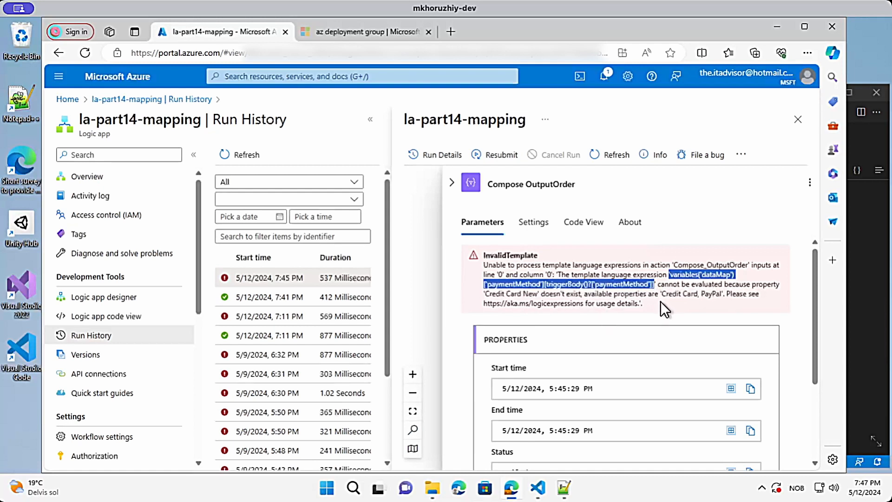
{"action": "scroll", "coordinate": [557, 304], "scroll_direction": "down", "scroll_amount": 3}
{"action": "scroll", "coordinate": [563, 302], "scroll_direction": "up", "scroll_amount": 3}
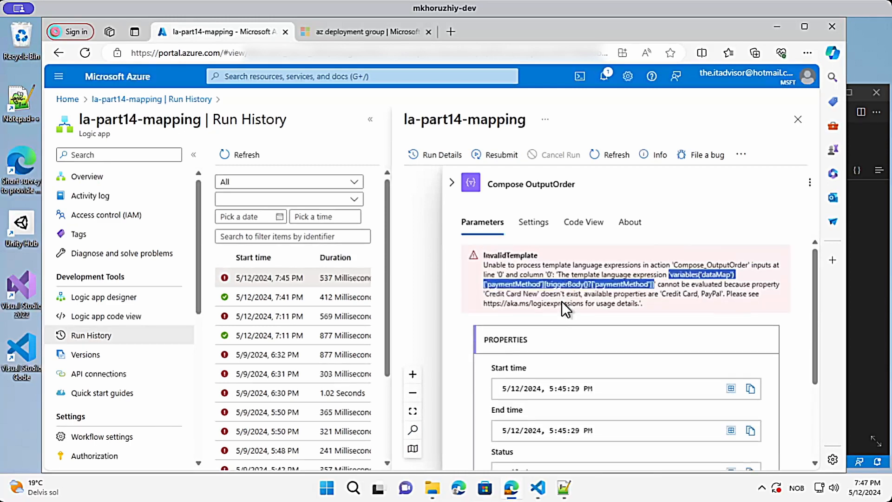
{"action": "scroll", "coordinate": [572, 302], "scroll_direction": "down", "scroll_amount": 3}
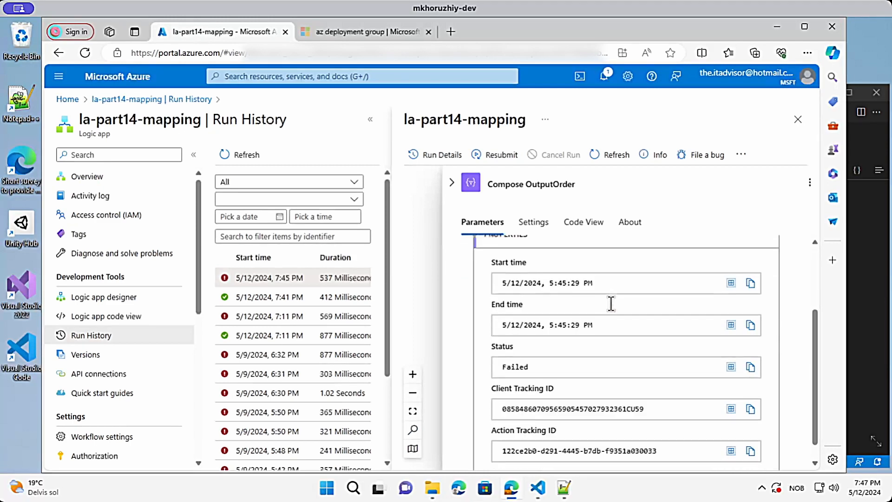
{"action": "left_click", "coordinate": [452, 183]}
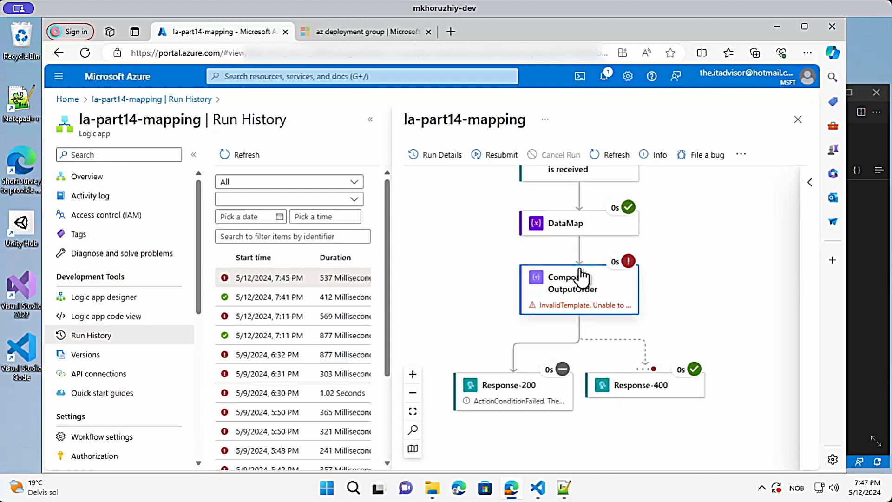
Step: Examine the Response-400 action's inputs and outputs in the 7:45 PM run
{"action": "left_click", "coordinate": [640, 388]}
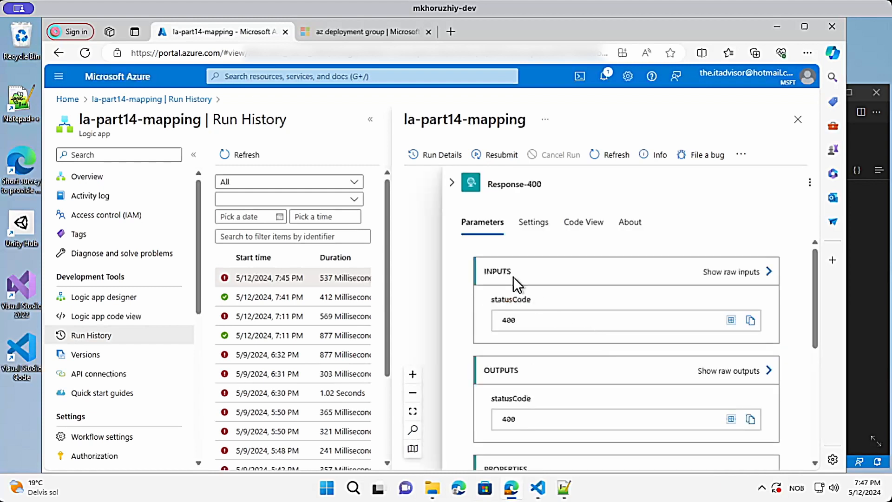
{"action": "scroll", "coordinate": [510, 283], "scroll_direction": "down", "scroll_amount": 5}
{"action": "left_click", "coordinate": [451, 182]}
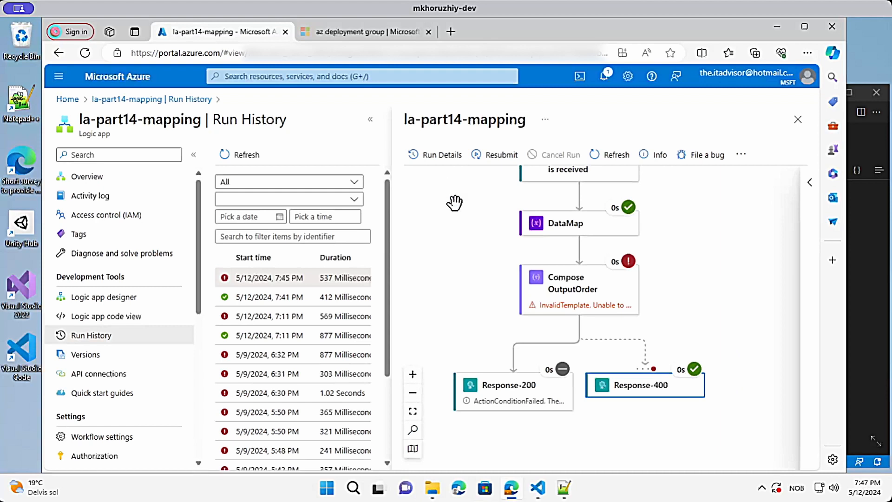
Step: Leave the run history for la-part14-mapping's designer and open the logic app's Export template page
{"action": "left_click", "coordinate": [113, 299]}
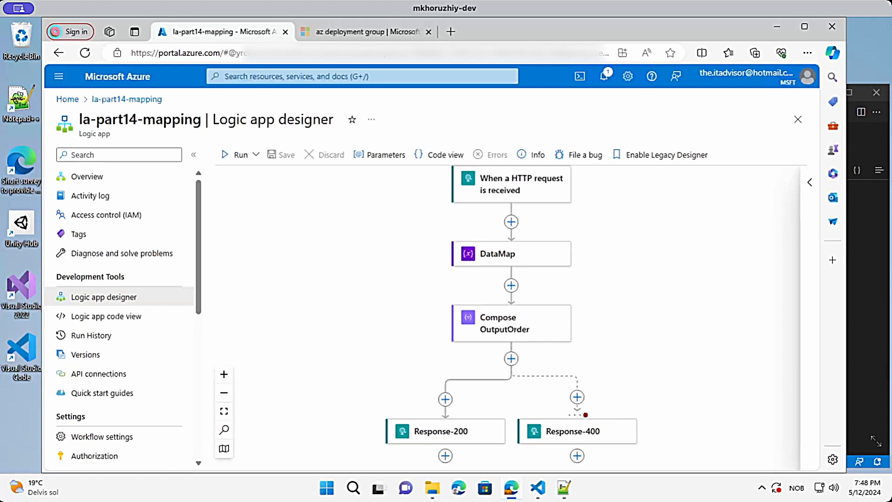
{"action": "scroll", "coordinate": [424, 247], "scroll_direction": "up", "scroll_amount": 1}
{"action": "scroll", "coordinate": [102, 315], "scroll_direction": "down", "scroll_amount": 7}
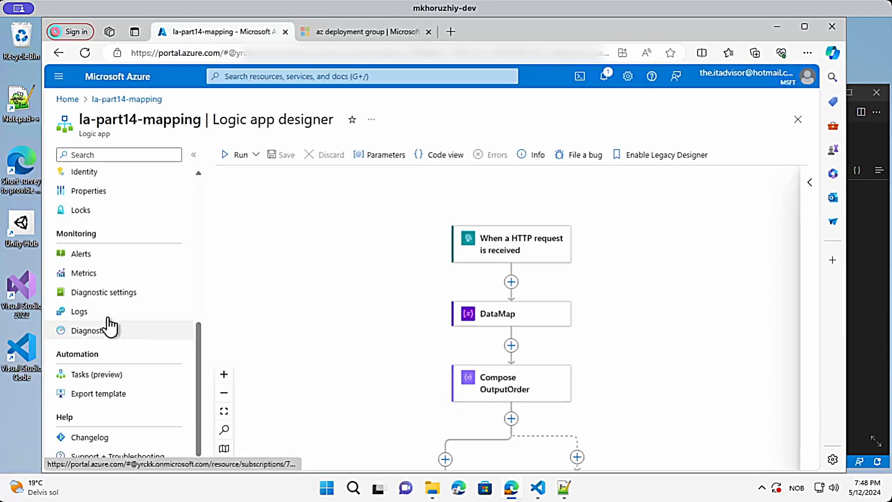
{"action": "left_click", "coordinate": [80, 396]}
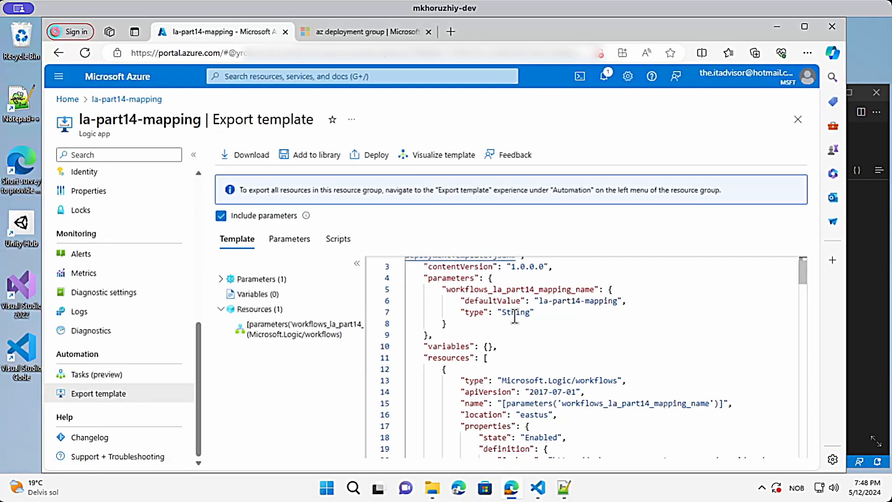
Step: Collapse the triggers block in the exported template and go to the actions section
{"action": "scroll", "coordinate": [514, 318], "scroll_direction": "down", "scroll_amount": 3}
{"action": "scroll", "coordinate": [513, 317], "scroll_direction": "down", "scroll_amount": 2}
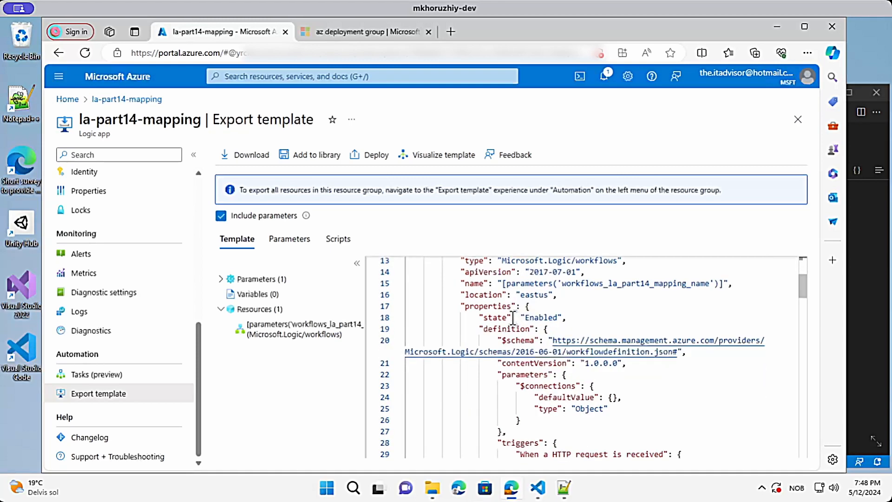
{"action": "scroll", "coordinate": [511, 315], "scroll_direction": "down", "scroll_amount": 3}
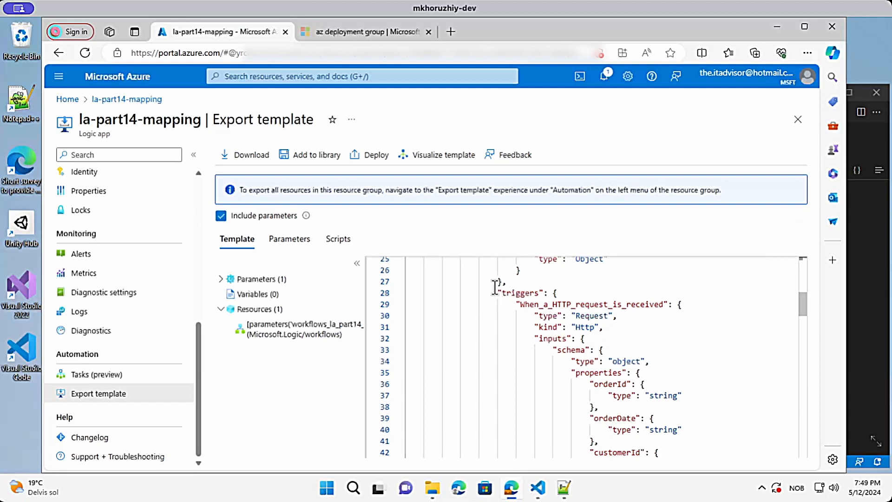
{"action": "scroll", "coordinate": [496, 290], "scroll_direction": "up", "scroll_amount": 1}
{"action": "left_click", "coordinate": [519, 322]}
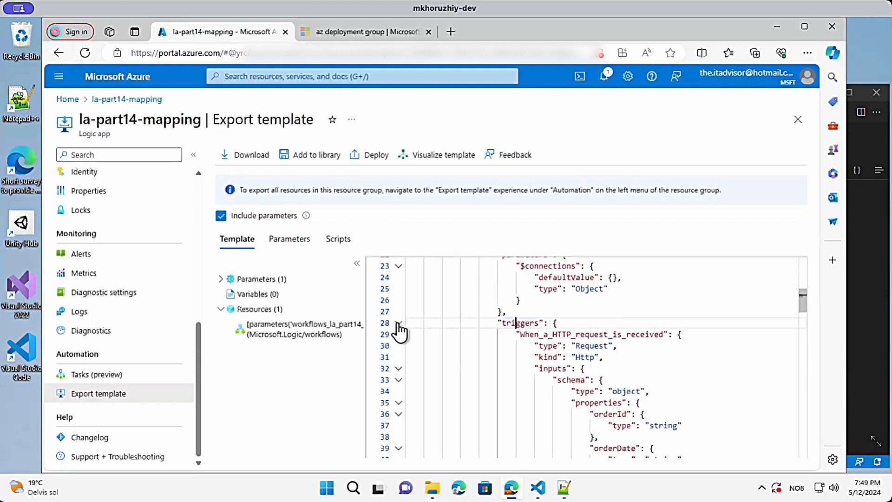
{"action": "left_click", "coordinate": [398, 323]}
{"action": "left_click", "coordinate": [529, 345]}
{"action": "scroll", "coordinate": [534, 345], "scroll_direction": "down", "scroll_amount": 1}
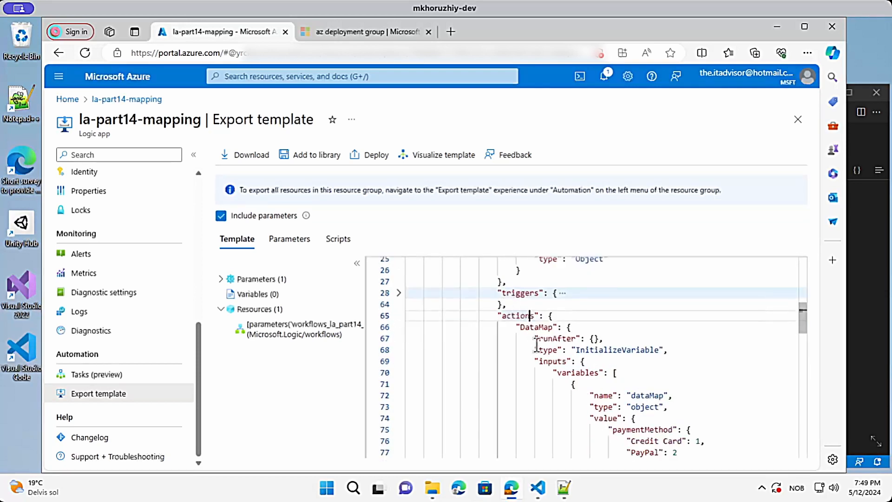
{"action": "scroll", "coordinate": [551, 365], "scroll_direction": "down", "scroll_amount": 1}
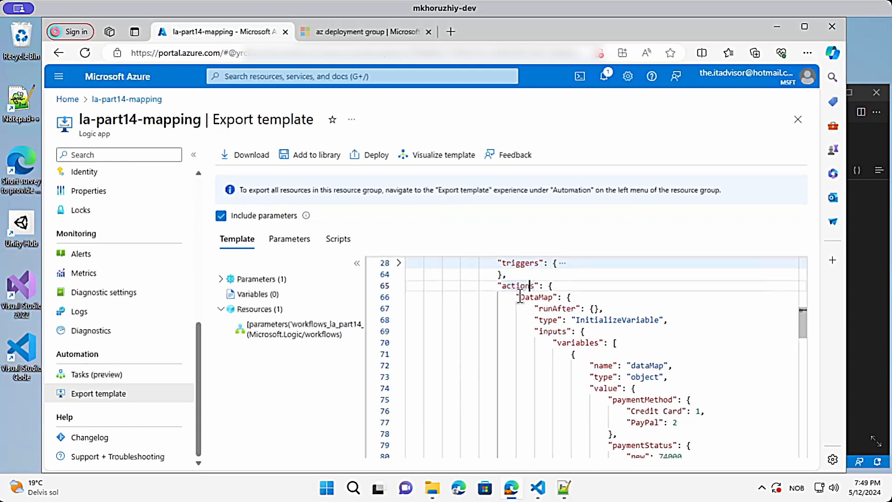
Step: Highlight the full dataMap variable object, lines 71 to 90, inside the template's DataMap action
{"action": "double_click", "coordinate": [521, 297]}
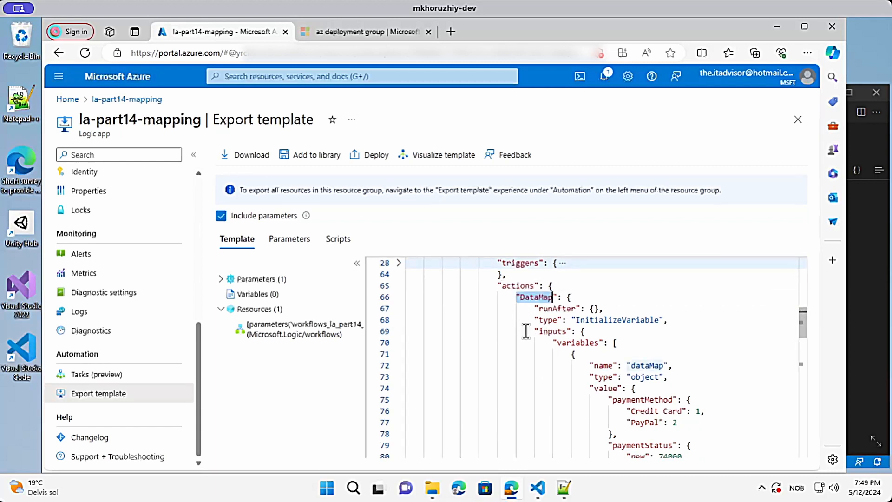
{"action": "scroll", "coordinate": [526, 331], "scroll_direction": "down", "scroll_amount": 2}
{"action": "double_click", "coordinate": [557, 283]}
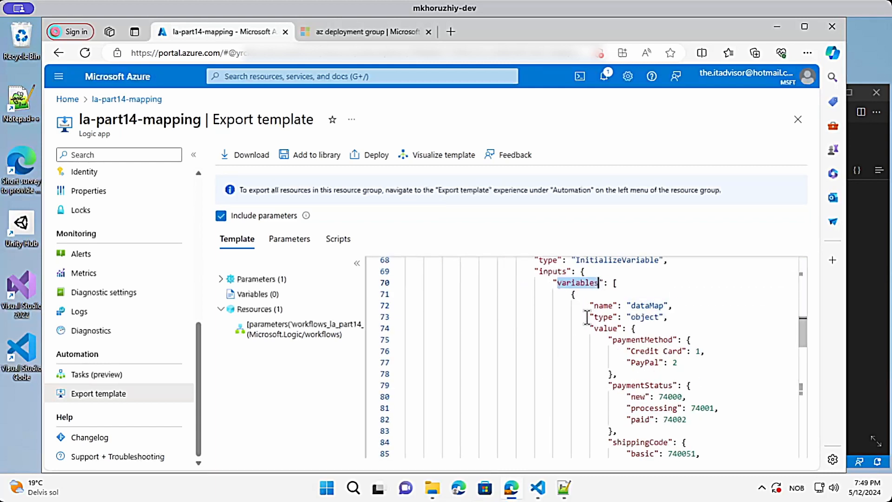
{"action": "left_click_drag", "start_coordinate": [572, 296], "coordinate": [592, 361]}
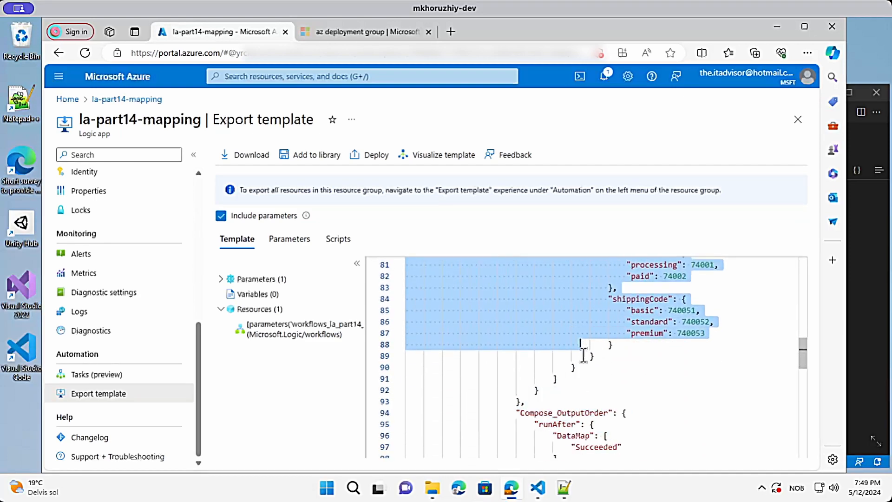
{"action": "scroll", "coordinate": [531, 393], "scroll_direction": "up", "scroll_amount": 3}
{"action": "scroll", "coordinate": [530, 390], "scroll_direction": "up", "scroll_amount": 3}
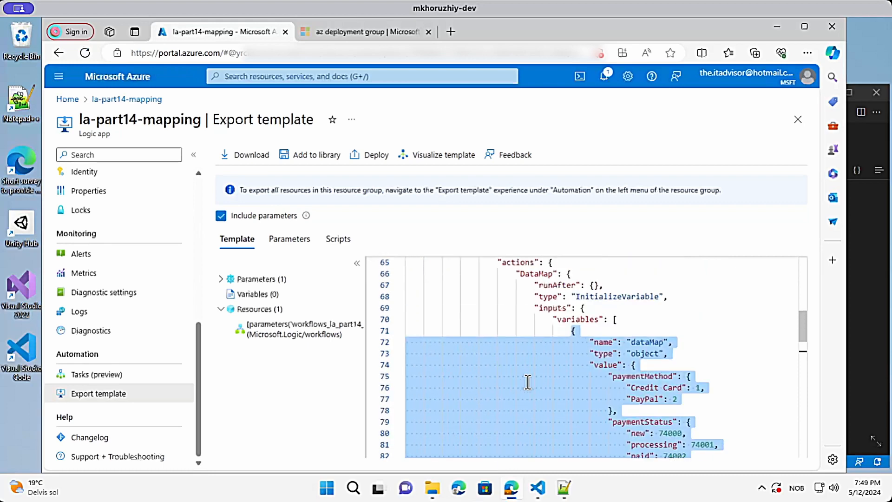
{"action": "scroll", "coordinate": [528, 383], "scroll_direction": "down", "scroll_amount": 5}
{"action": "key", "text": "shift+Down"}
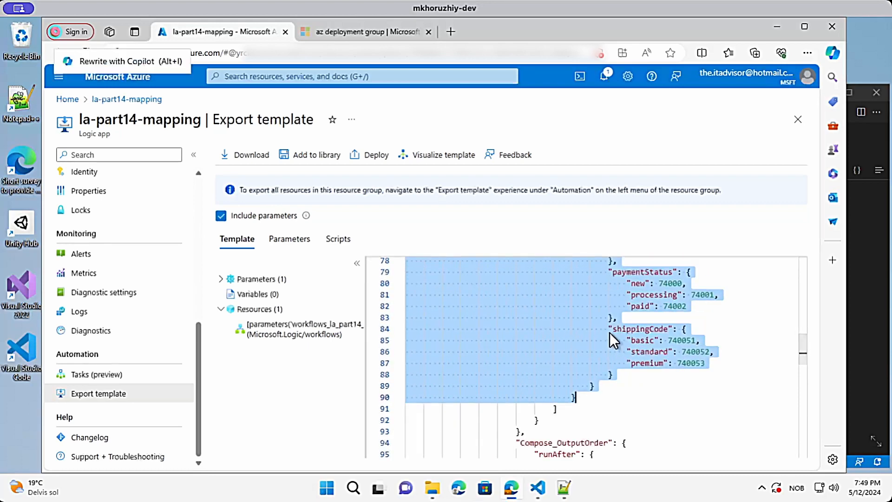
Step: Examine the paymentMethod, paymentStatus and shippingCode values of the dataMap variable in the template and clear the selection
{"action": "scroll", "coordinate": [611, 334], "scroll_direction": "up", "scroll_amount": 3}
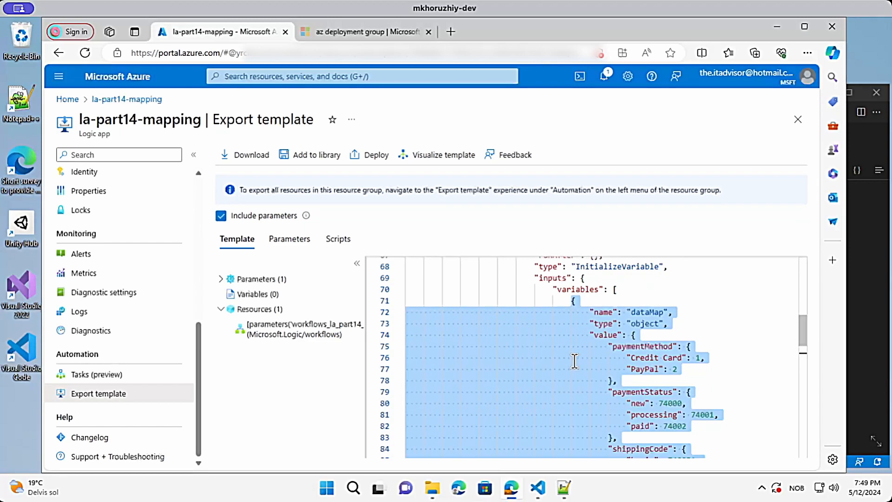
{"action": "scroll", "coordinate": [574, 361], "scroll_direction": "down", "scroll_amount": 3}
{"action": "scroll", "coordinate": [574, 361], "scroll_direction": "up", "scroll_amount": 2}
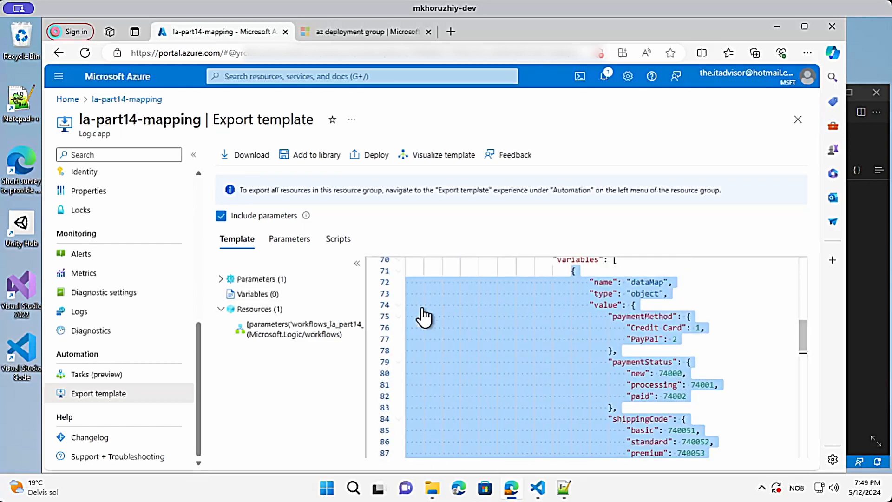
{"action": "scroll", "coordinate": [111, 255], "scroll_direction": "up", "scroll_amount": 7}
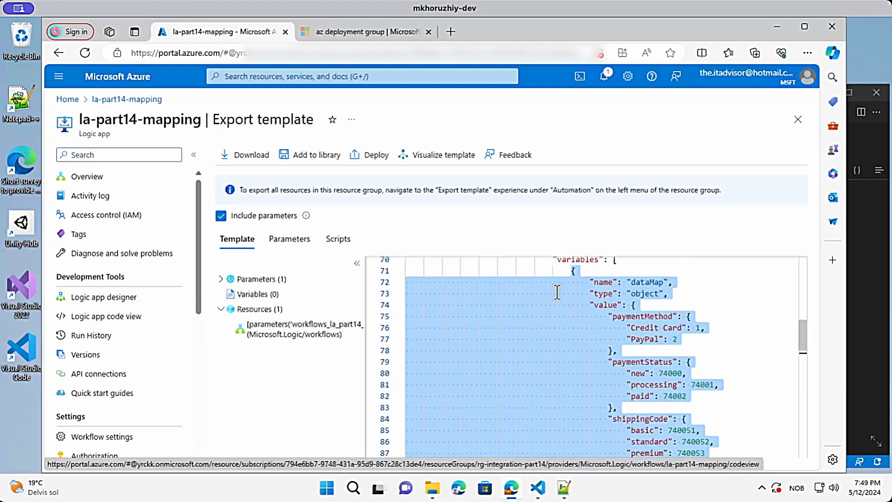
{"action": "left_click", "coordinate": [539, 271]}
{"action": "scroll", "coordinate": [577, 300], "scroll_direction": "down", "scroll_amount": 2}
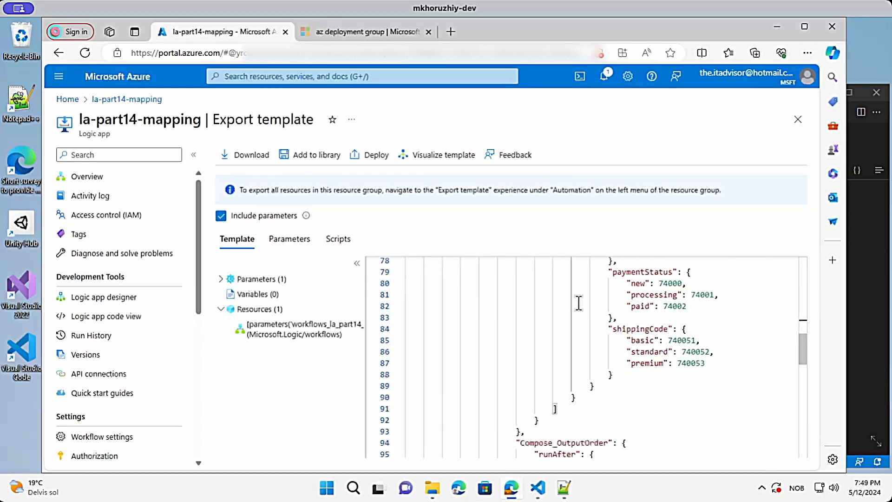
{"action": "scroll", "coordinate": [577, 302], "scroll_direction": "up", "scroll_amount": 3}
{"action": "scroll", "coordinate": [576, 306], "scroll_direction": "down", "scroll_amount": 1}
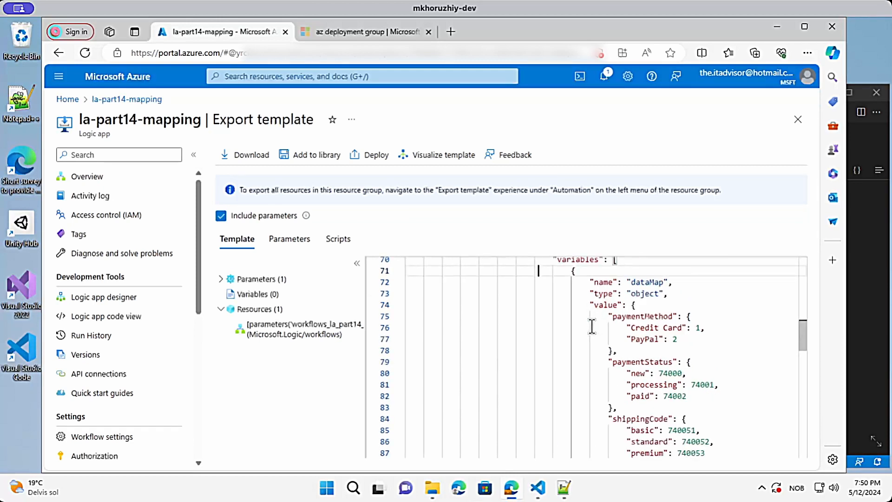
{"action": "scroll", "coordinate": [483, 319], "scroll_direction": "up", "scroll_amount": 3}
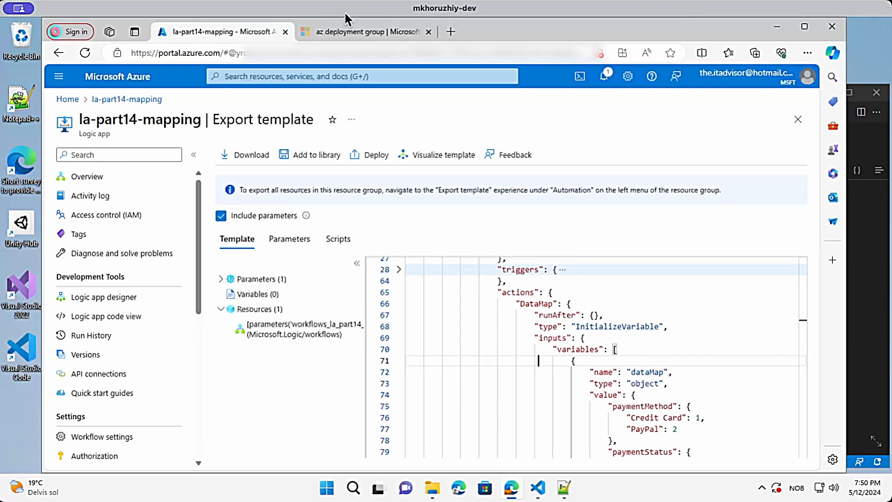
Step: Switch to Visual Studio Code, open la-part14.bicep from the project files and go to the dataMap variable declaration
{"action": "key", "text": "alt+Tab"}
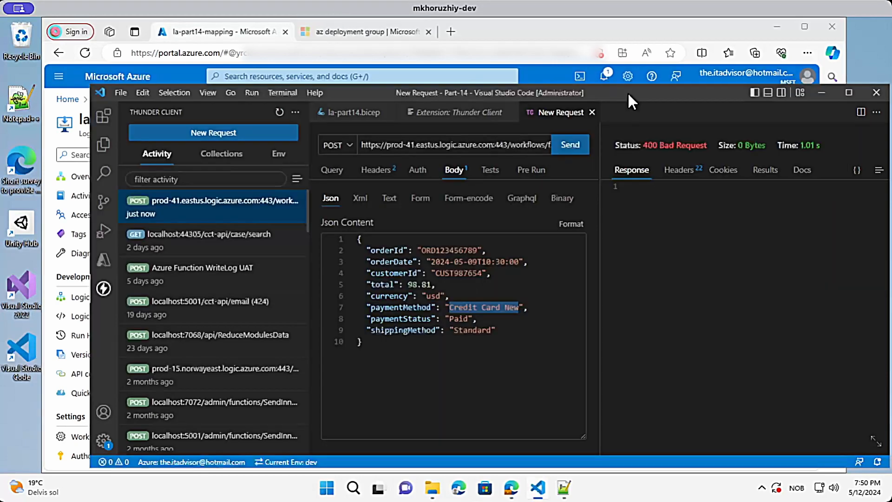
{"action": "left_click", "coordinate": [104, 143]}
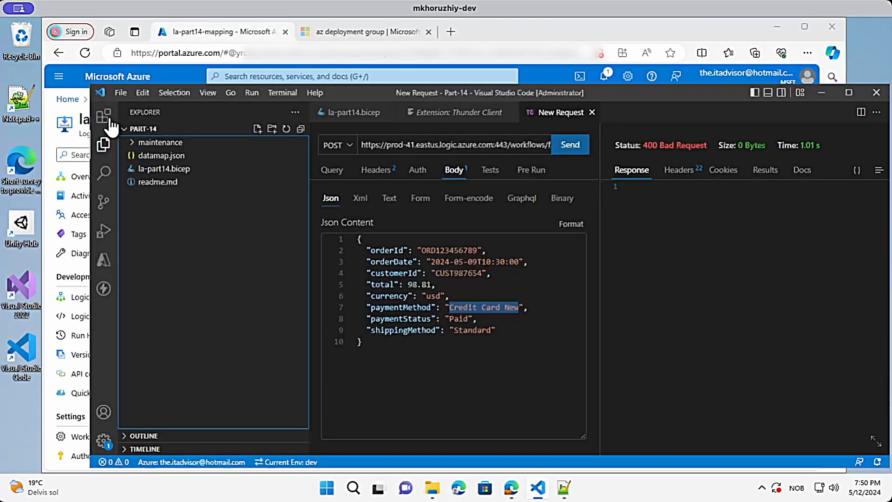
{"action": "left_click", "coordinate": [163, 169]}
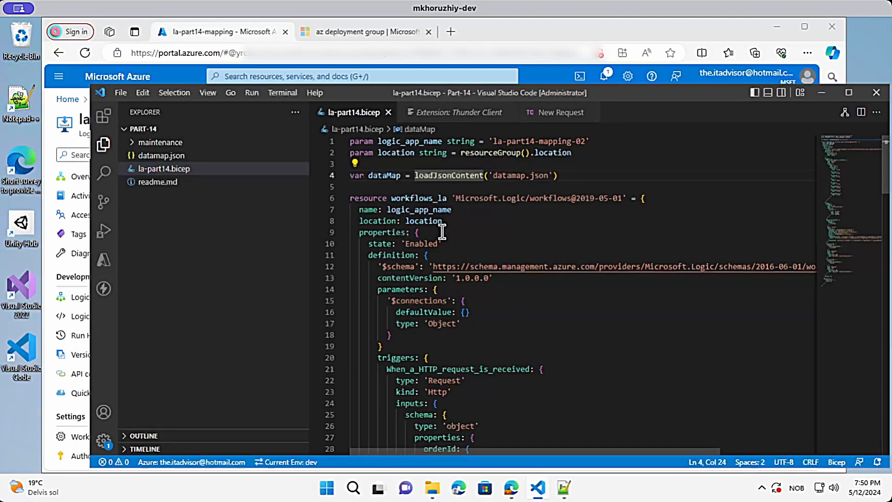
{"action": "left_click", "coordinate": [373, 175]}
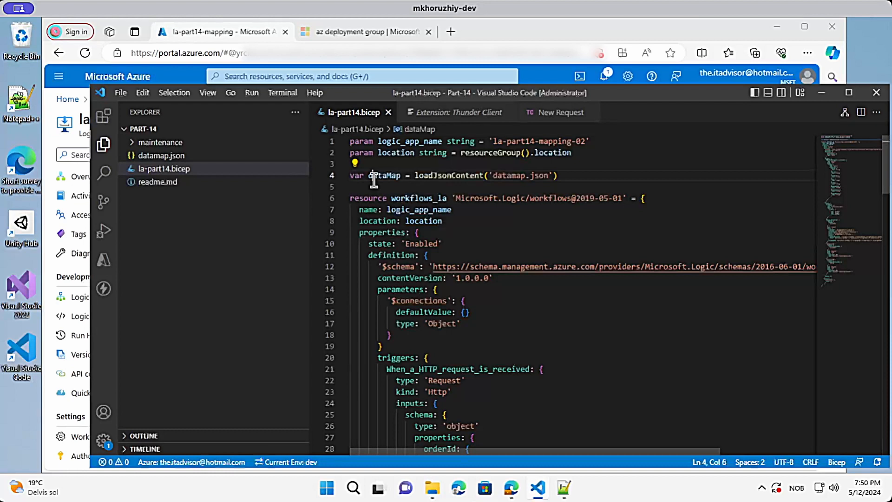
Step: Open datamap.json from the project files and select its entire JSON content
{"action": "left_click", "coordinate": [160, 165]}
{"action": "left_click", "coordinate": [160, 158]}
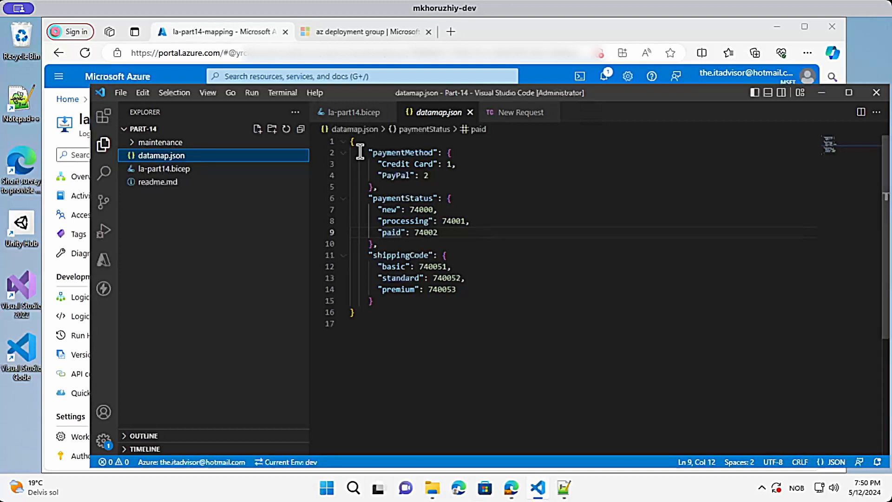
{"action": "left_click", "coordinate": [360, 312]}
{"action": "key", "text": "ctrl+a"}
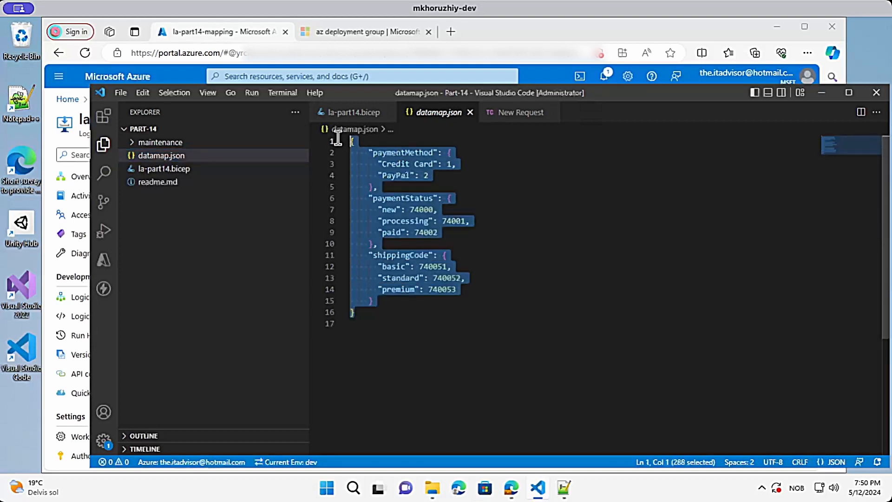
Step: Return to la-part14.bicep from datamap.json and highlight the whole dataMap declaration on line 4
{"action": "left_click", "coordinate": [404, 232]}
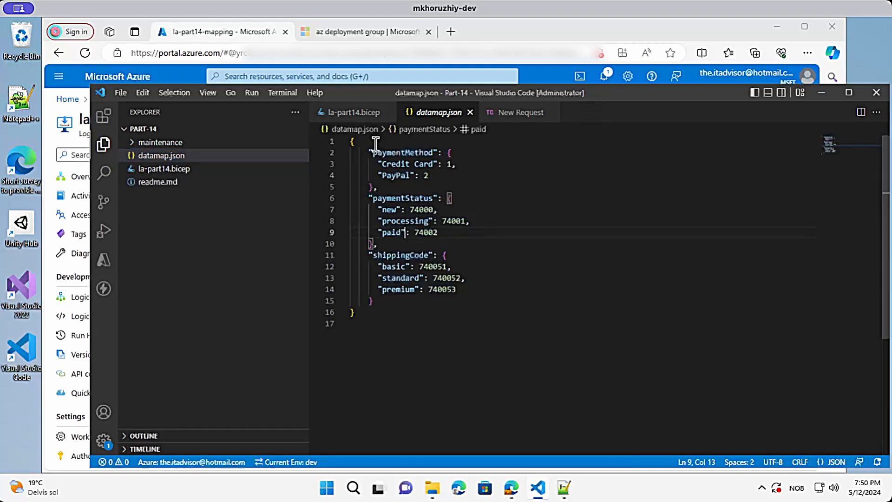
{"action": "left_click", "coordinate": [162, 170]}
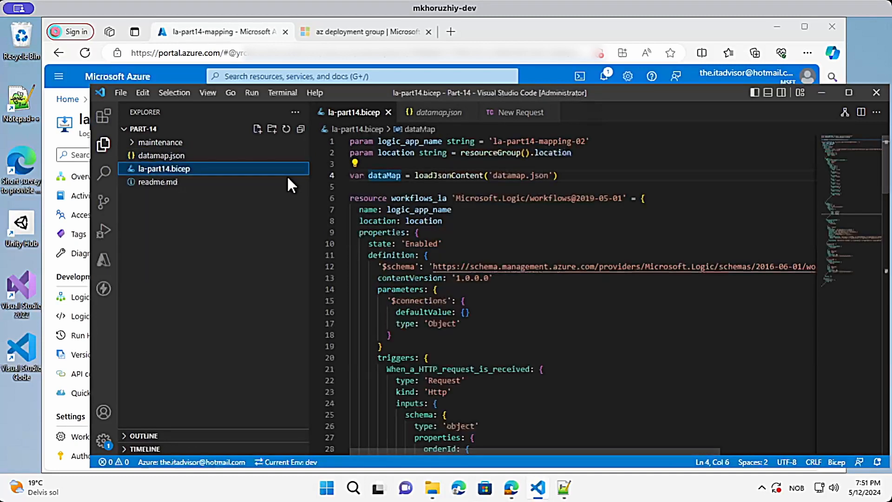
{"action": "left_click", "coordinate": [433, 175]}
{"action": "left_click_drag", "start_coordinate": [575, 177], "coordinate": [349, 178]}
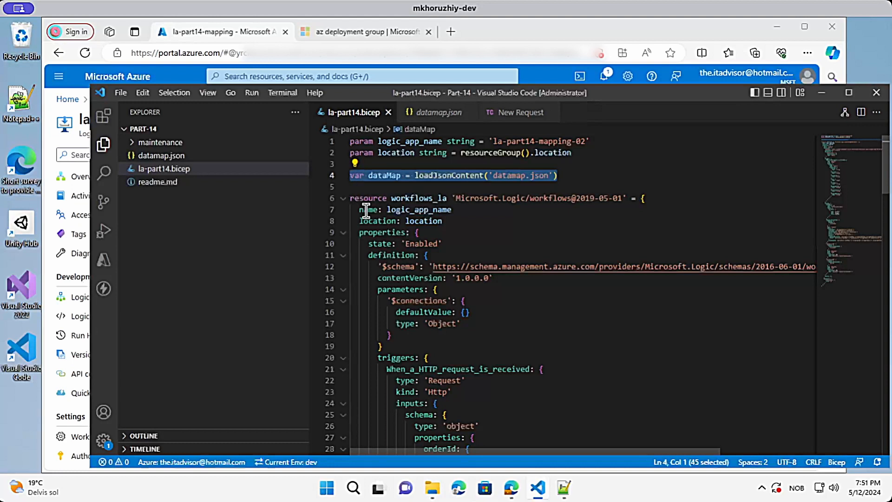
Step: Highlight the loadJsonContent function name and the dataMap variable name in the line 4 declaration
{"action": "double_click", "coordinate": [443, 176]}
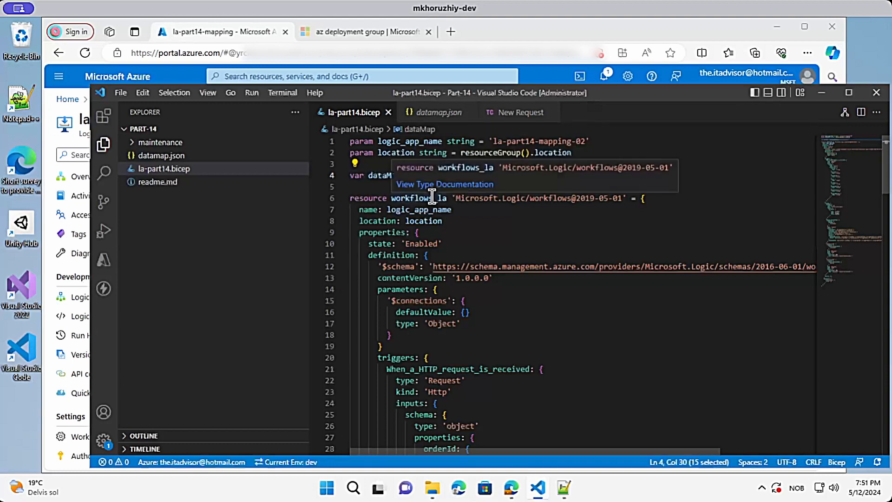
{"action": "left_click", "coordinate": [429, 198]}
{"action": "double_click", "coordinate": [446, 175]}
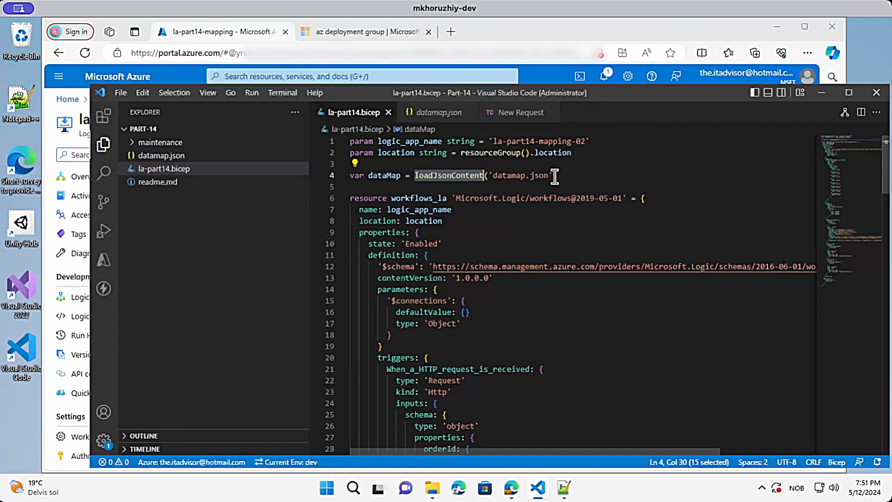
{"action": "left_click", "coordinate": [388, 175]}
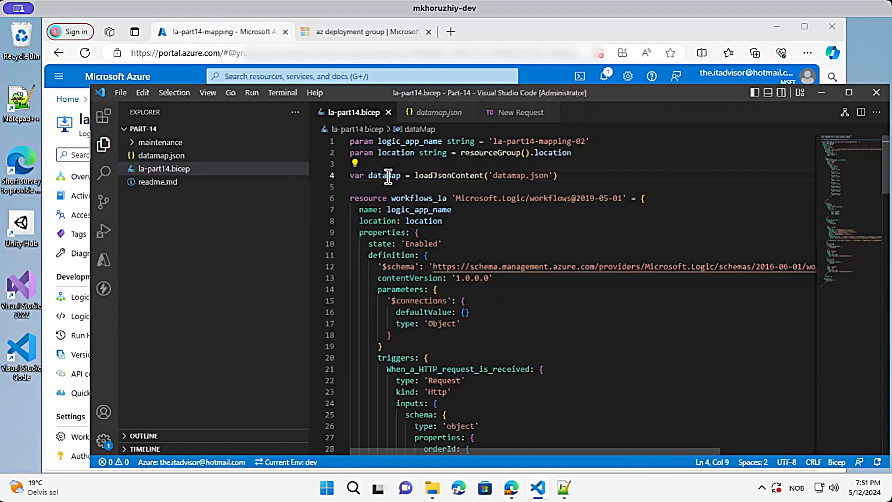
{"action": "double_click", "coordinate": [388, 175]}
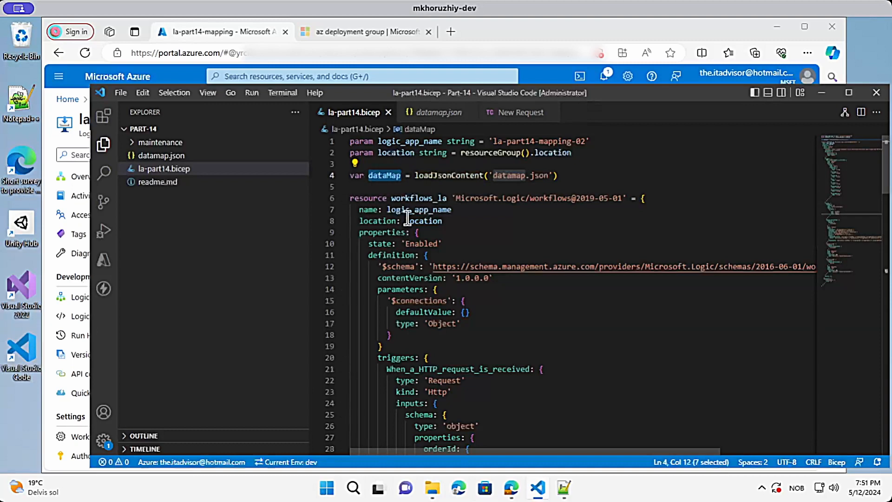
Step: Collapse the triggers block in la-part14.bicep and highlight the dataMap reference used as the value in the DataMap action
{"action": "scroll", "coordinate": [409, 221], "scroll_direction": "down", "scroll_amount": 3}
{"action": "scroll", "coordinate": [432, 227], "scroll_direction": "down", "scroll_amount": 5}
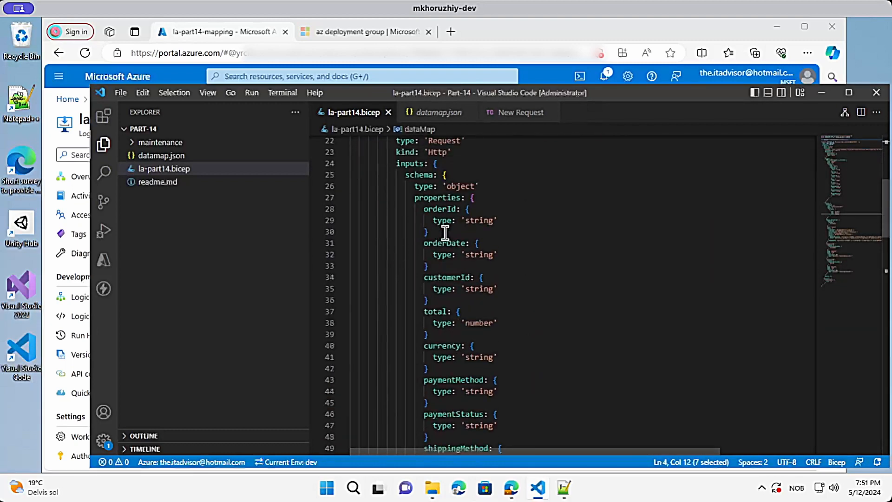
{"action": "scroll", "coordinate": [428, 243], "scroll_direction": "up", "scroll_amount": 2}
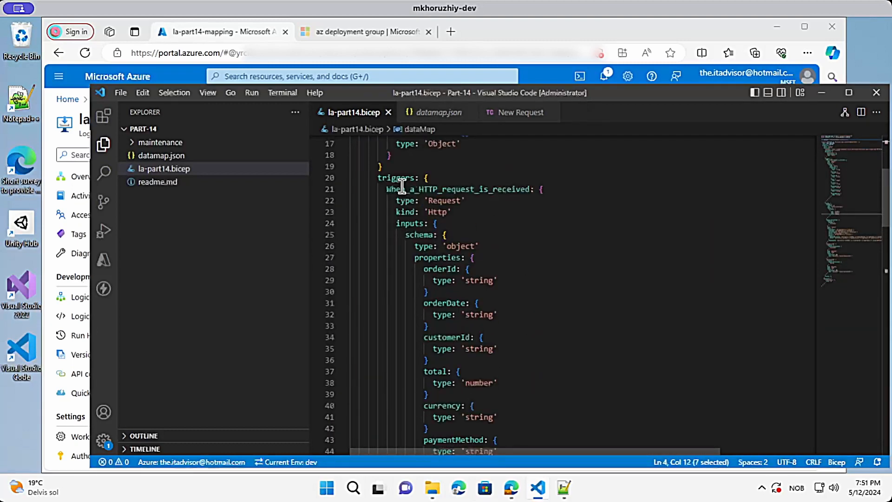
{"action": "left_click", "coordinate": [342, 178]}
{"action": "left_click", "coordinate": [394, 212]}
{"action": "left_click_drag", "start_coordinate": [384, 212], "coordinate": [420, 211]}
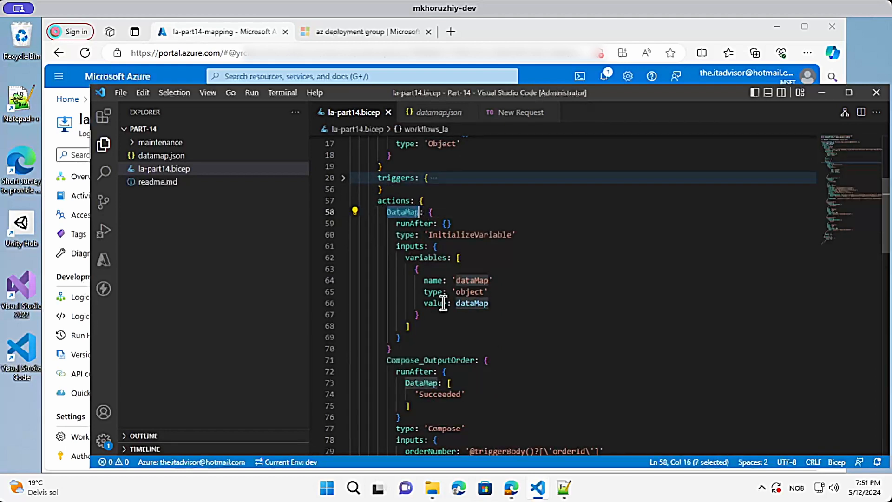
{"action": "double_click", "coordinate": [472, 304]}
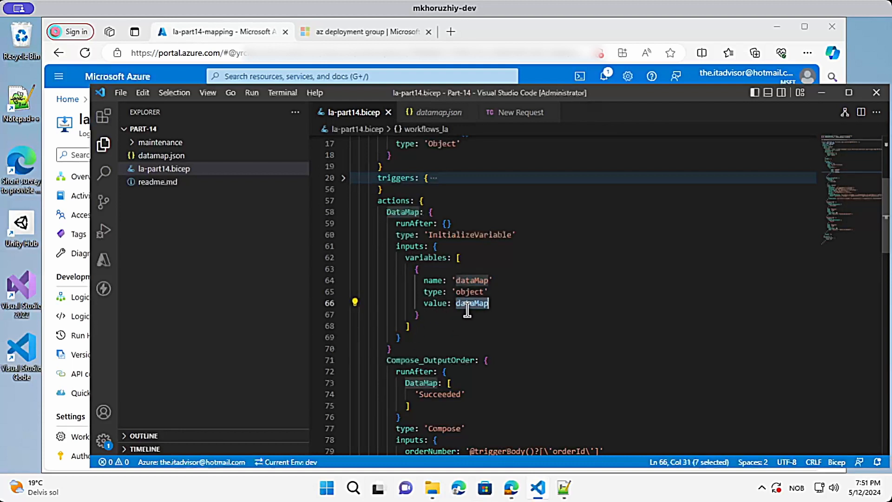
Step: Open datamap.json again, highlight its entire JSON content and clear the selection
{"action": "scroll", "coordinate": [503, 241], "scroll_direction": "up", "scroll_amount": 5}
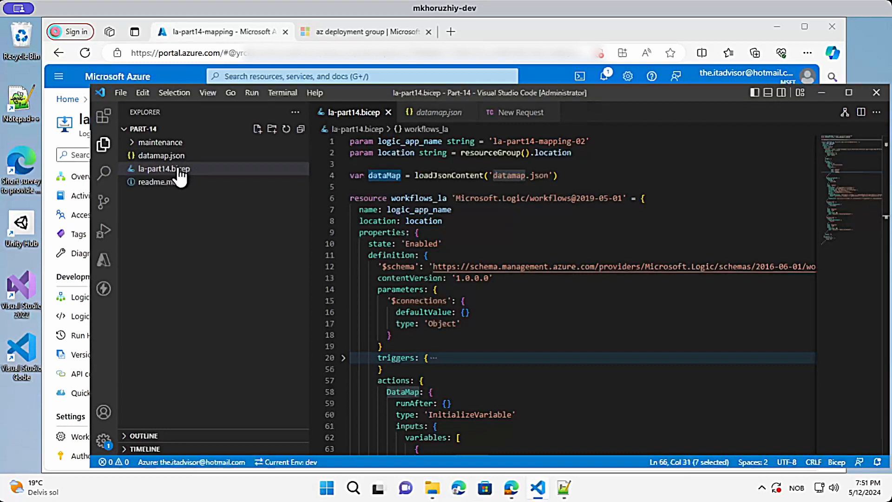
{"action": "left_click", "coordinate": [154, 155]}
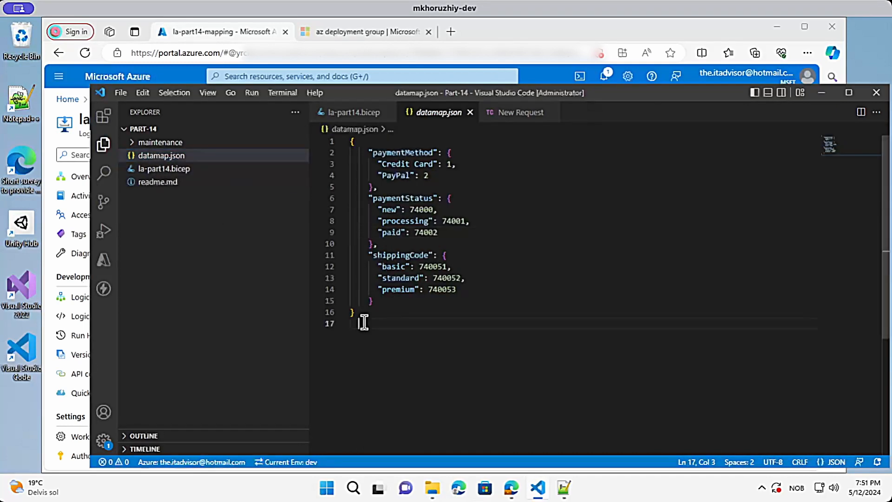
{"action": "left_click_drag", "start_coordinate": [364, 320], "coordinate": [333, 139]}
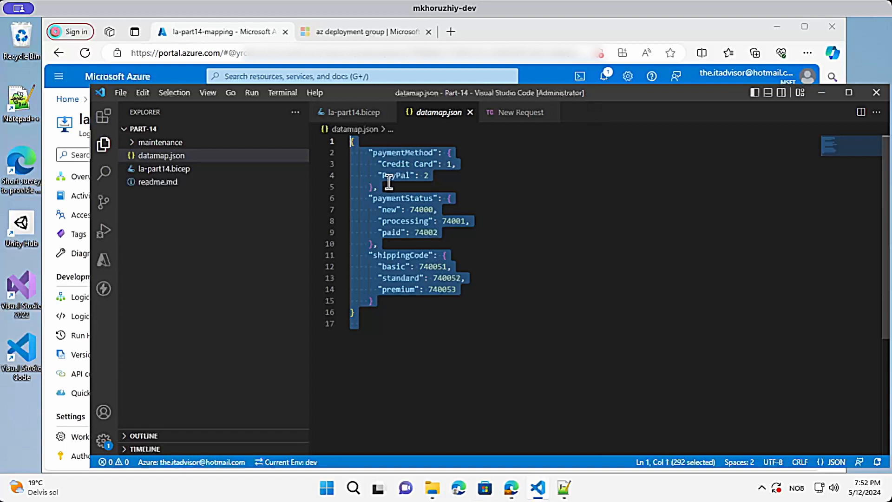
{"action": "left_click", "coordinate": [371, 142]}
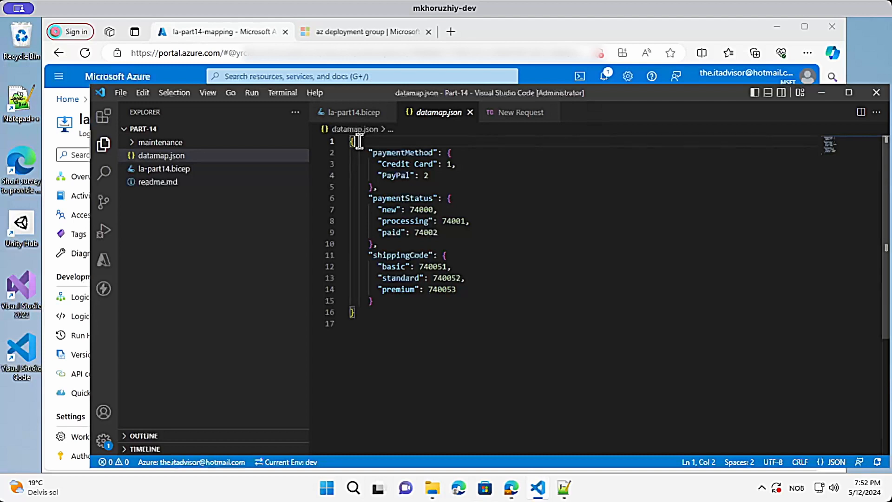
Step: Go back to la-part14.bicep and highlight the line 4 dataMap declaration and the "value: dataMap" line of the DataMap action
{"action": "left_click", "coordinate": [164, 170]}
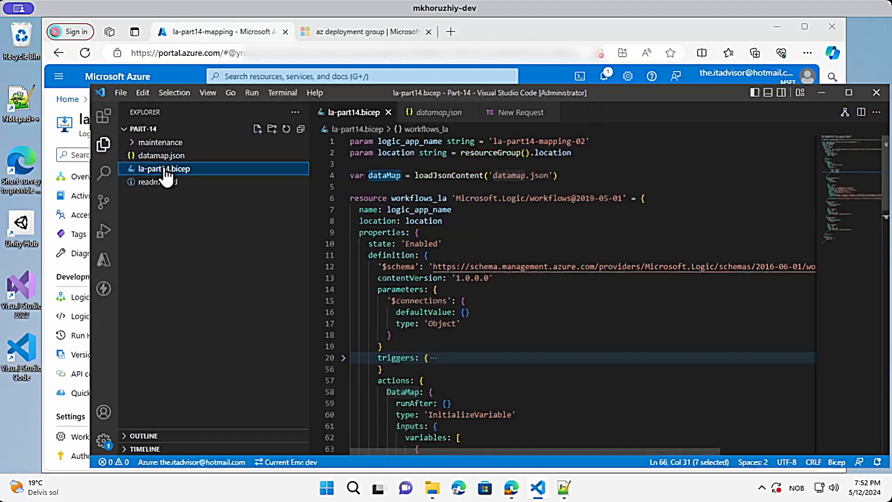
{"action": "left_click_drag", "start_coordinate": [570, 175], "coordinate": [348, 176]}
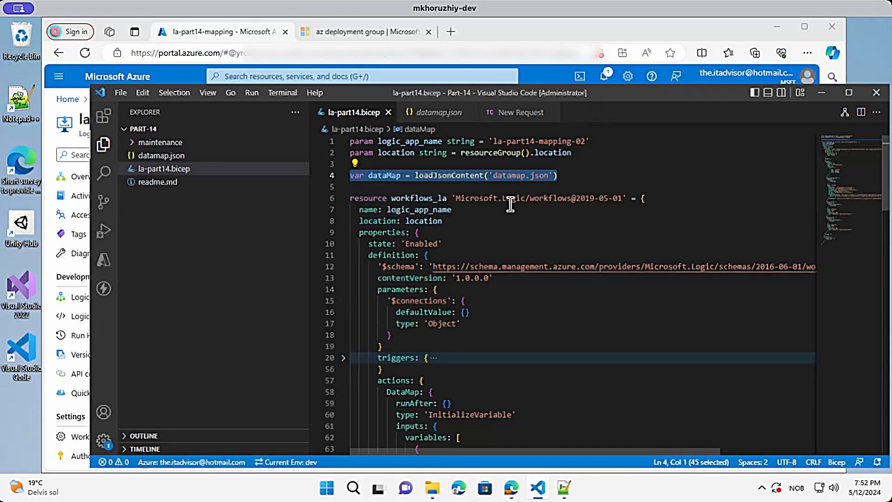
{"action": "scroll", "coordinate": [472, 246], "scroll_direction": "down", "scroll_amount": 4}
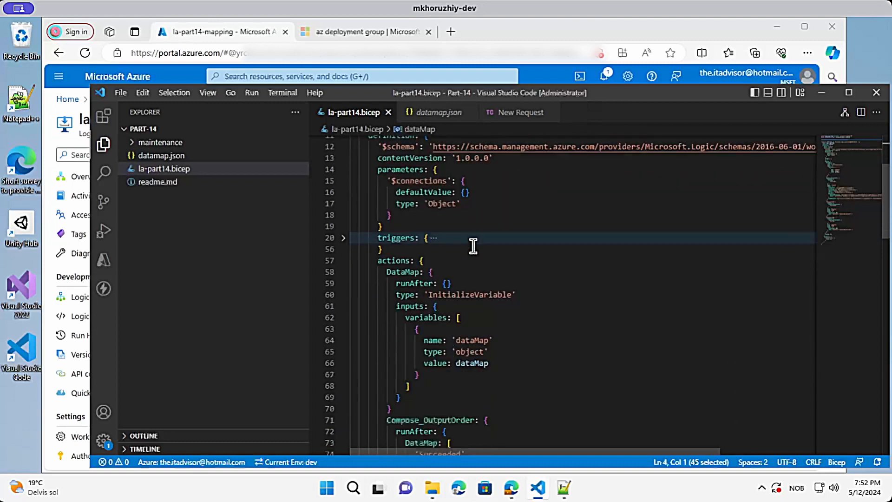
{"action": "left_click_drag", "start_coordinate": [503, 350], "coordinate": [420, 336]}
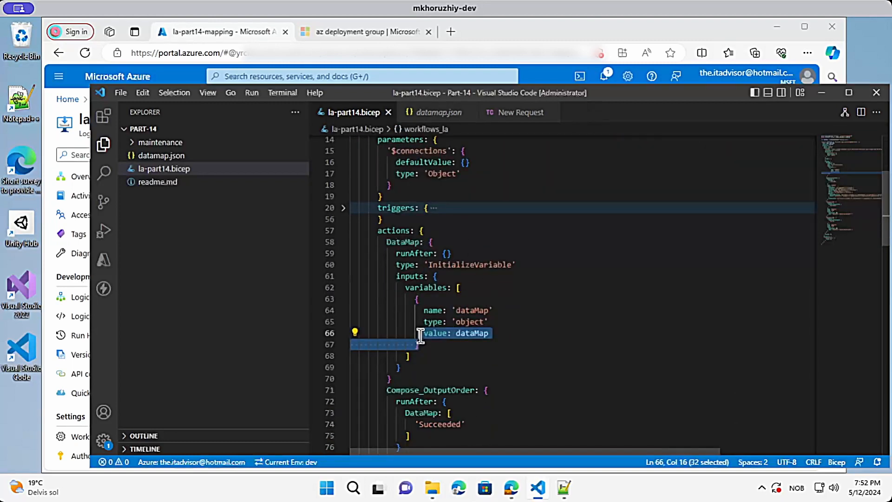
{"action": "left_click", "coordinate": [392, 331]}
Step: Return to the top of la-part14.bicep and examine the loadJsonContent('datamap.json') call on line 4
{"action": "scroll", "coordinate": [418, 302], "scroll_direction": "up", "scroll_amount": 4}
{"action": "left_click", "coordinate": [411, 176]}
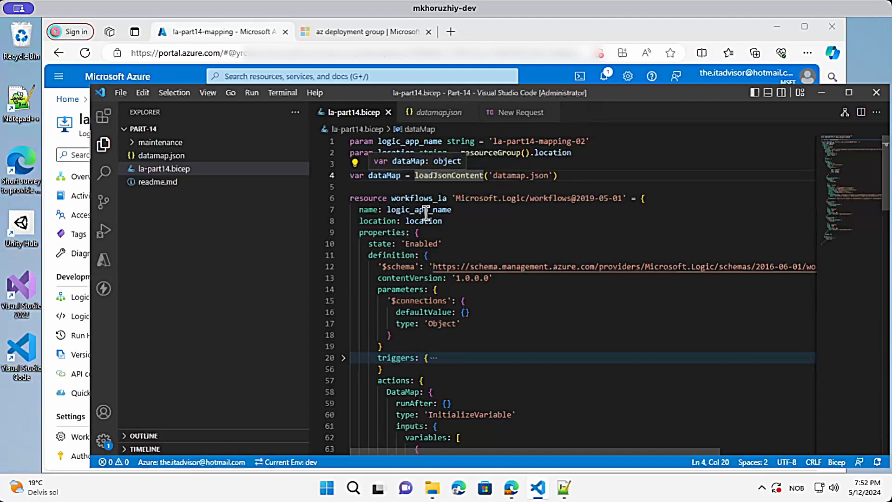
{"action": "left_click", "coordinate": [453, 209]}
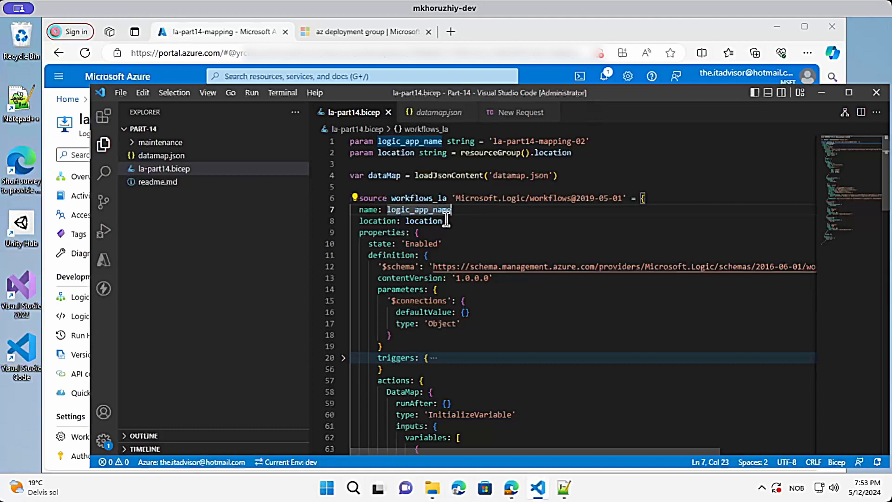
{"action": "mouse_move", "coordinate": [400, 175]}
{"action": "left_click", "coordinate": [483, 175]}
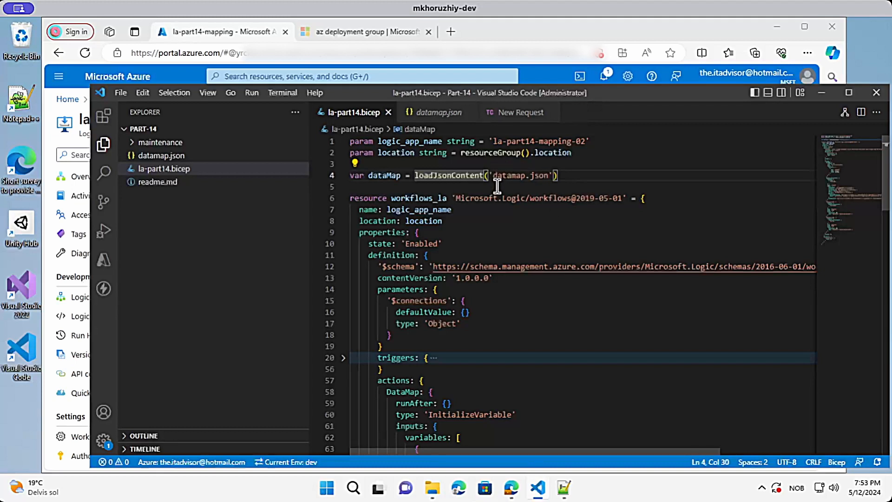
Step: Show the integrated terminal below the Bicep code and highlight "az deployment group create" in the prepared command
{"action": "left_click", "coordinate": [767, 92]}
{"action": "left_click_drag", "start_coordinate": [481, 410], "coordinate": [469, 353]}
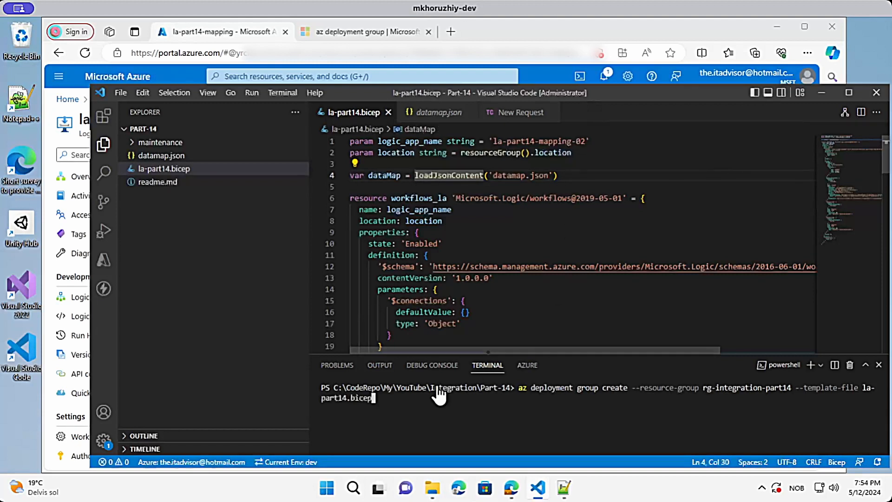
{"action": "left_click_drag", "start_coordinate": [519, 387], "coordinate": [631, 388]}
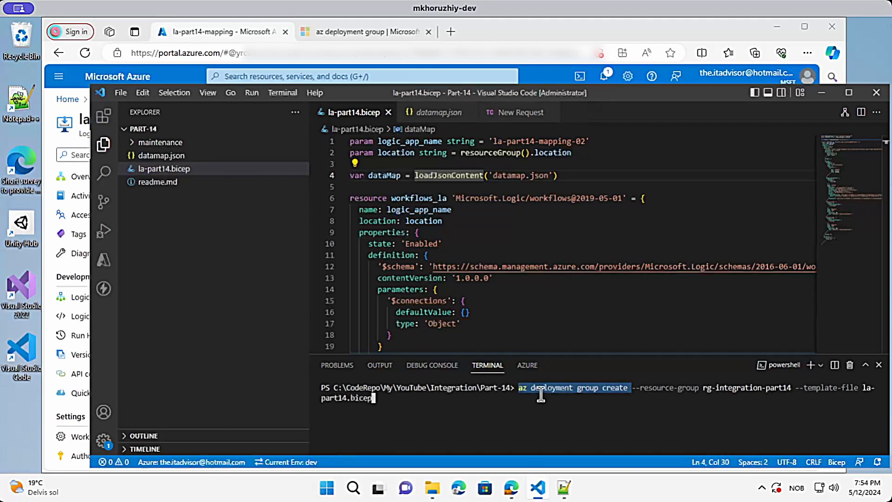
{"action": "left_click", "coordinate": [623, 388]}
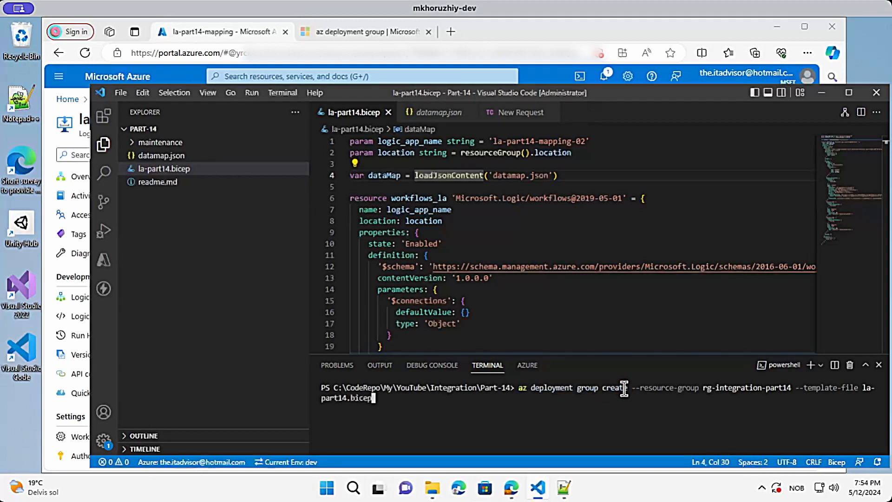
Step: Switch to the az deployment group reference page in the browser and examine the az deployment group create section
{"action": "left_click", "coordinate": [349, 32]}
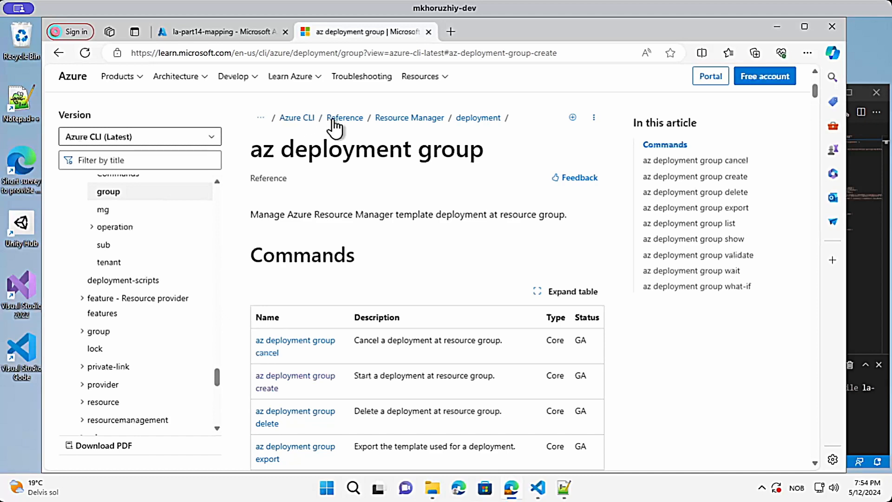
{"action": "left_click_drag", "start_coordinate": [249, 153], "coordinate": [400, 185]}
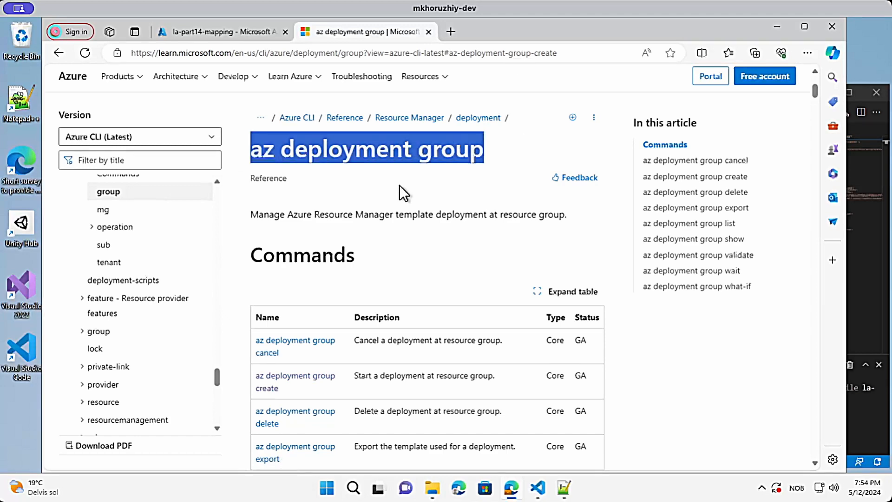
{"action": "scroll", "coordinate": [392, 183], "scroll_direction": "down", "scroll_amount": 2}
{"action": "left_click", "coordinate": [273, 255]}
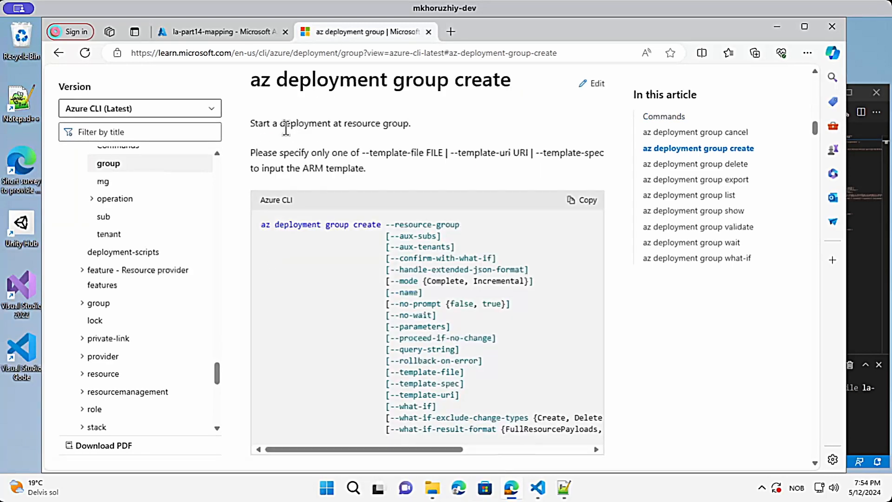
{"action": "scroll", "coordinate": [285, 135], "scroll_direction": "down", "scroll_amount": 3}
{"action": "scroll", "coordinate": [285, 137], "scroll_direction": "up", "scroll_amount": 1}
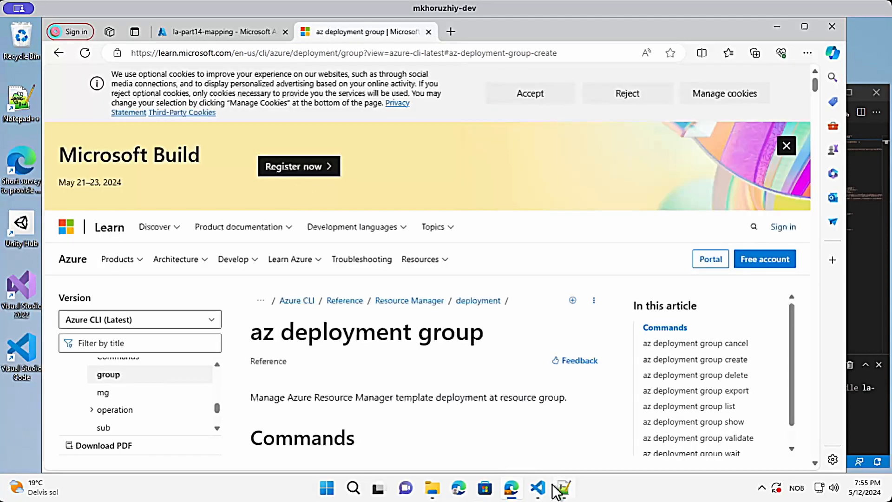
Step: Switch back to Visual Studio Code and deploy la-part14.bicep to resource group rg-integration-part14 with az deployment group create
{"action": "left_click", "coordinate": [540, 489]}
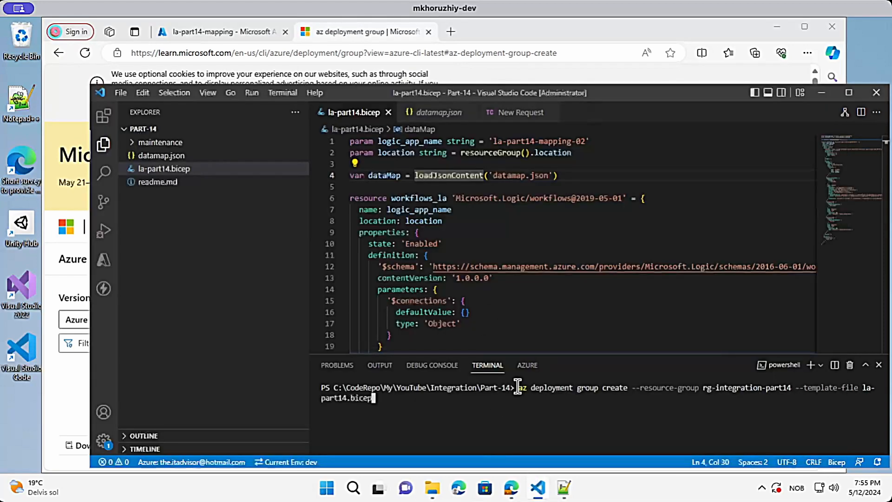
{"action": "left_click_drag", "start_coordinate": [519, 387], "coordinate": [622, 387]}
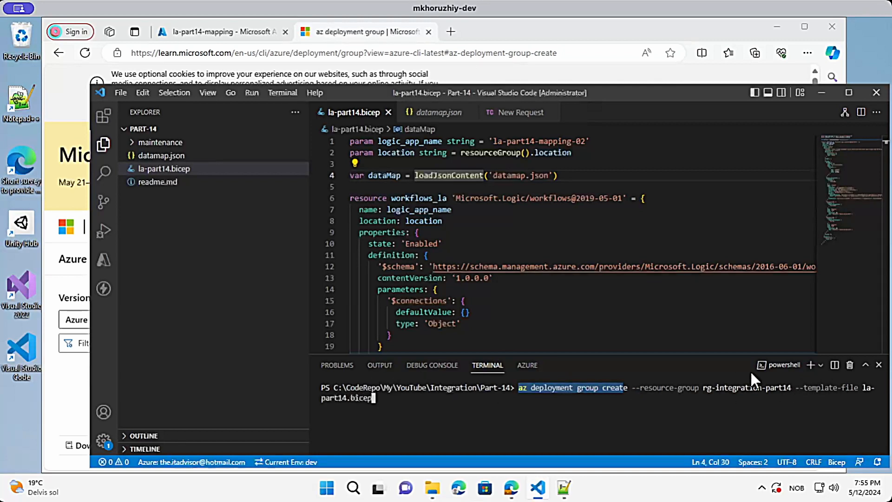
{"action": "left_click_drag", "start_coordinate": [799, 388], "coordinate": [859, 387]}
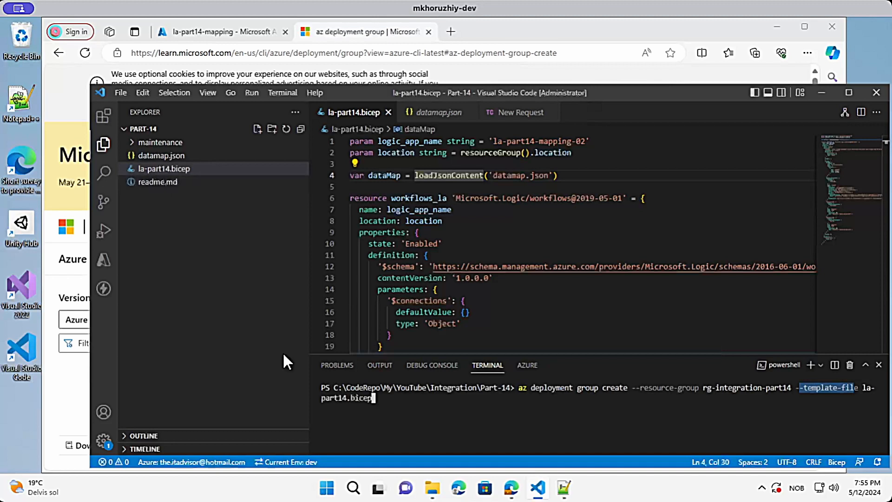
{"action": "key", "text": "Return"}
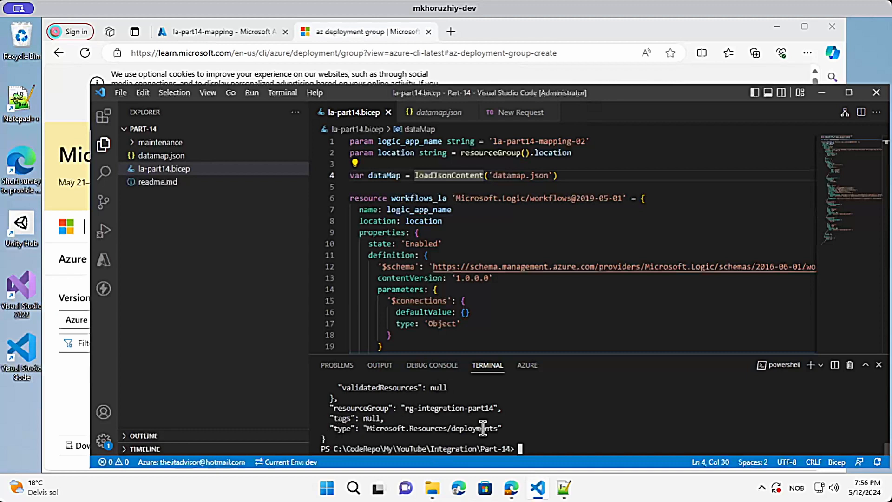
Step: Highlight the logic_app_name parameter on line 1 of la-part14.bicep and the -02 suffix of its default value
{"action": "left_click_drag", "start_coordinate": [349, 142], "coordinate": [533, 144]}
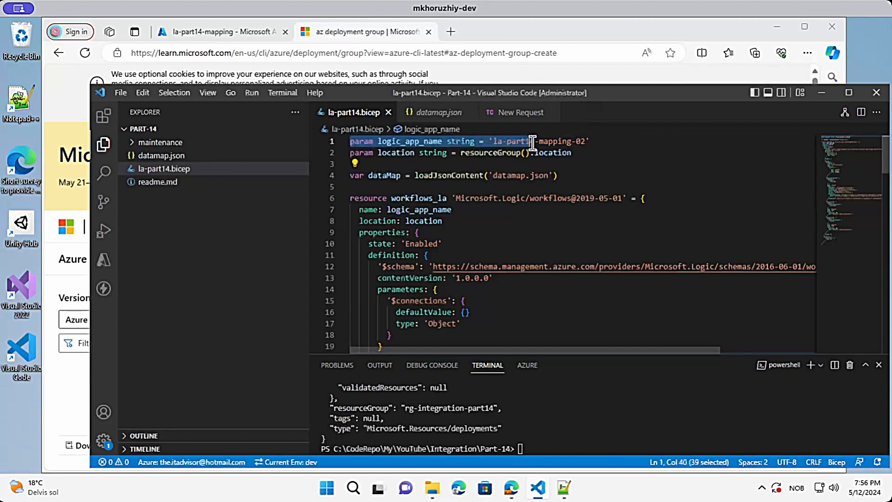
{"action": "left_click", "coordinate": [559, 144]}
{"action": "left_click_drag", "start_coordinate": [588, 141], "coordinate": [574, 142]}
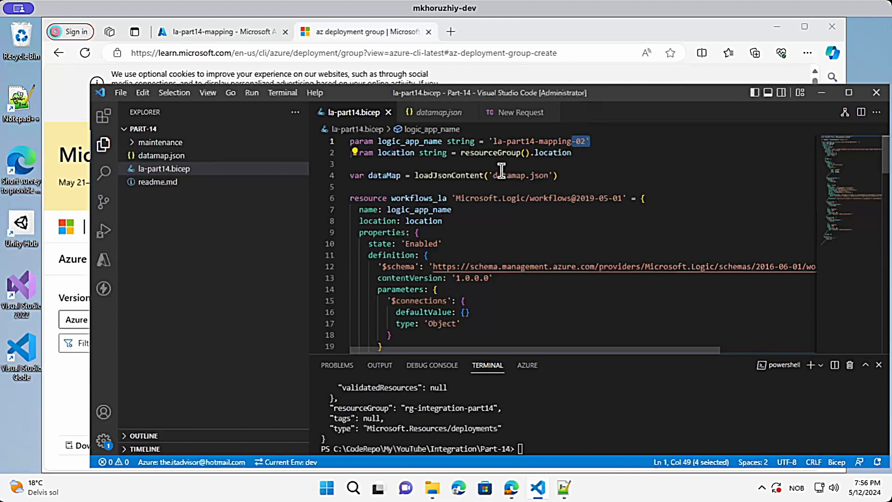
Step: Switch to the Azure portal in the browser and open the la-part14-mapping-02 logic app from resource group rg-integration-part14
{"action": "left_click", "coordinate": [220, 31]}
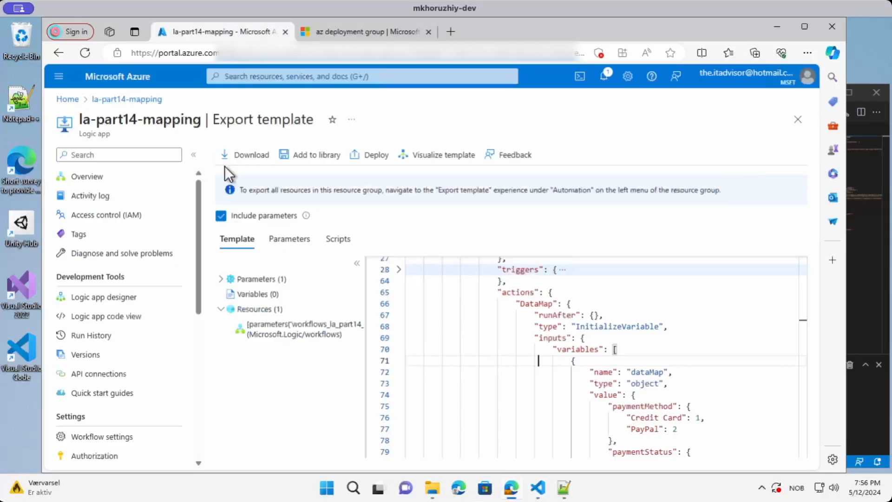
{"action": "left_click", "coordinate": [88, 178]}
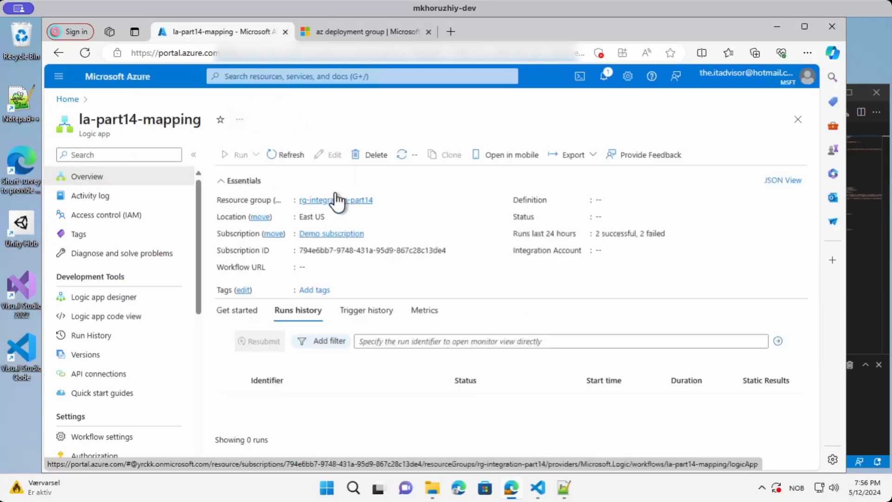
{"action": "left_click", "coordinate": [358, 201]}
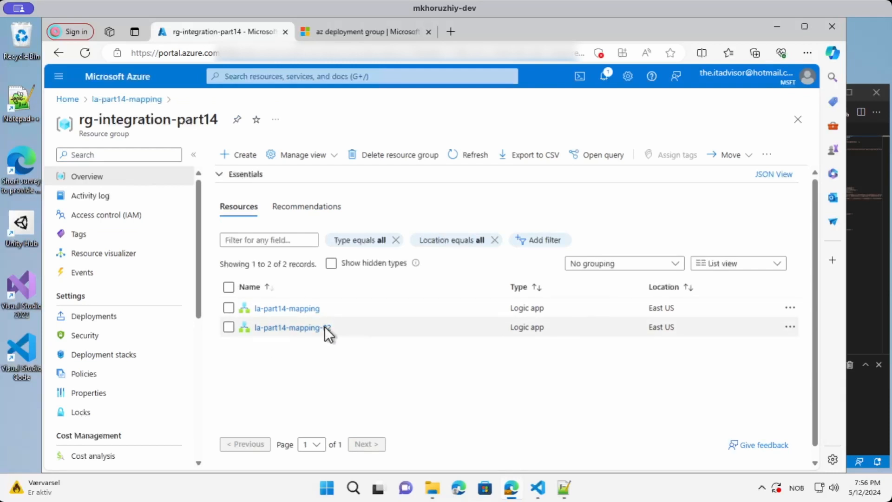
{"action": "left_click", "coordinate": [289, 327]}
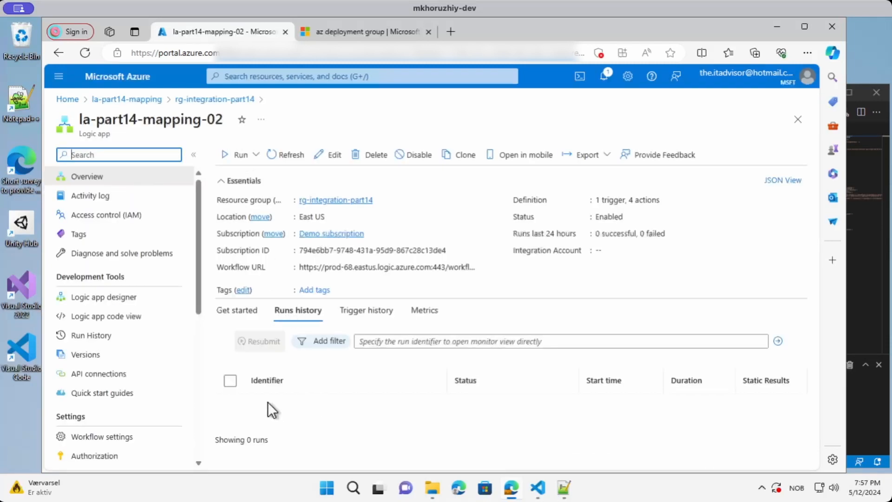
Step: Open la-part14-mapping-02 in the logic app designer and examine the DataMap action's full JSON value, highlighting it from first to last brace
{"action": "left_click", "coordinate": [99, 298]}
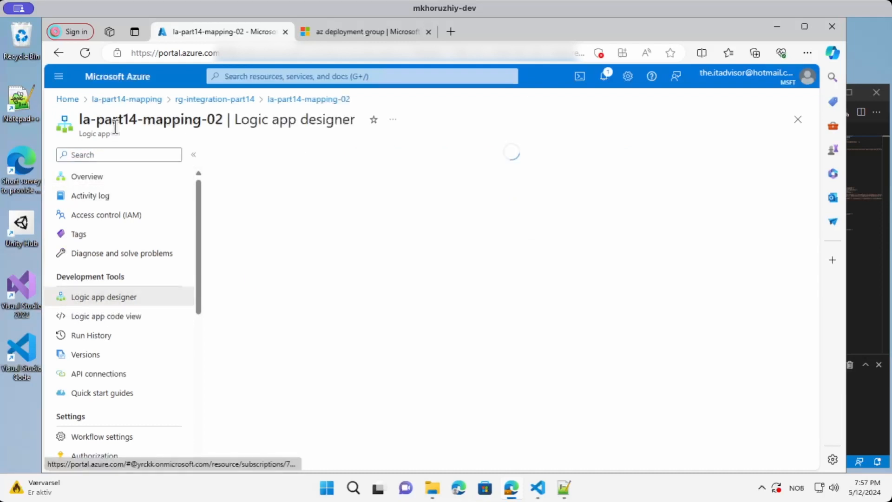
{"action": "scroll", "coordinate": [496, 295], "scroll_direction": "down", "scroll_amount": 2}
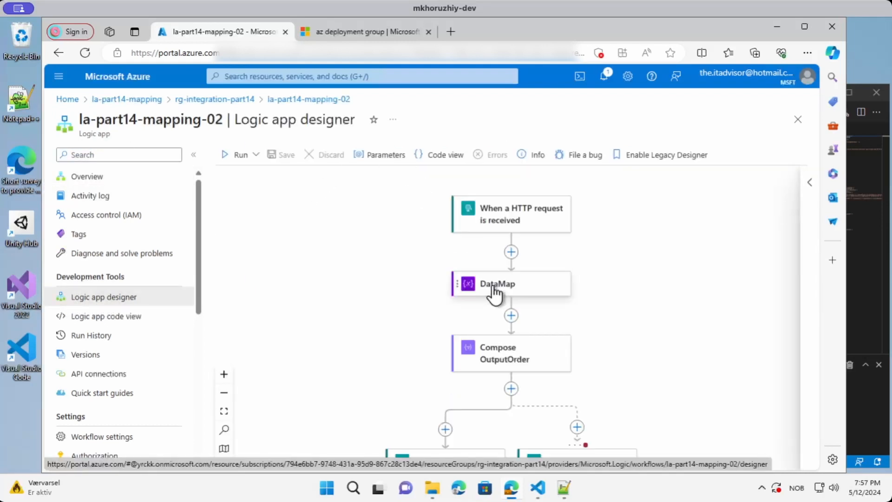
{"action": "left_click", "coordinate": [495, 293]}
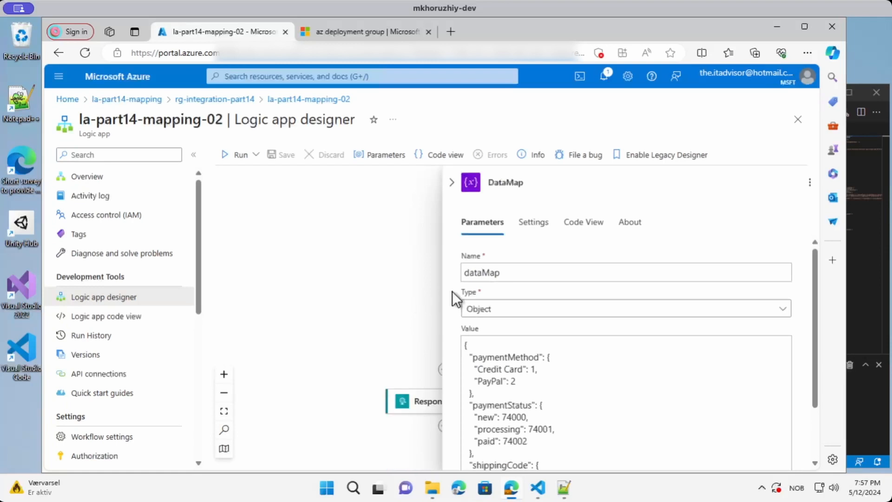
{"action": "scroll", "coordinate": [453, 298], "scroll_direction": "down", "scroll_amount": 2}
{"action": "left_click", "coordinate": [464, 275]}
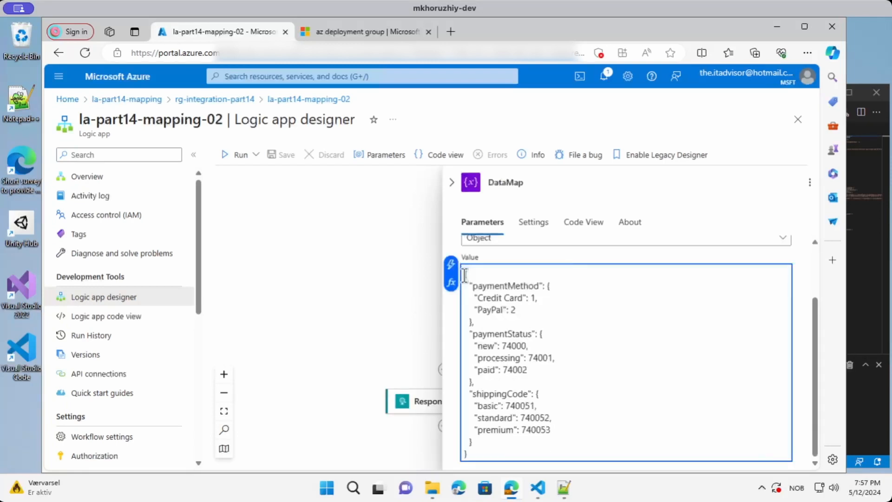
{"action": "left_click_drag", "start_coordinate": [464, 275], "coordinate": [478, 452]}
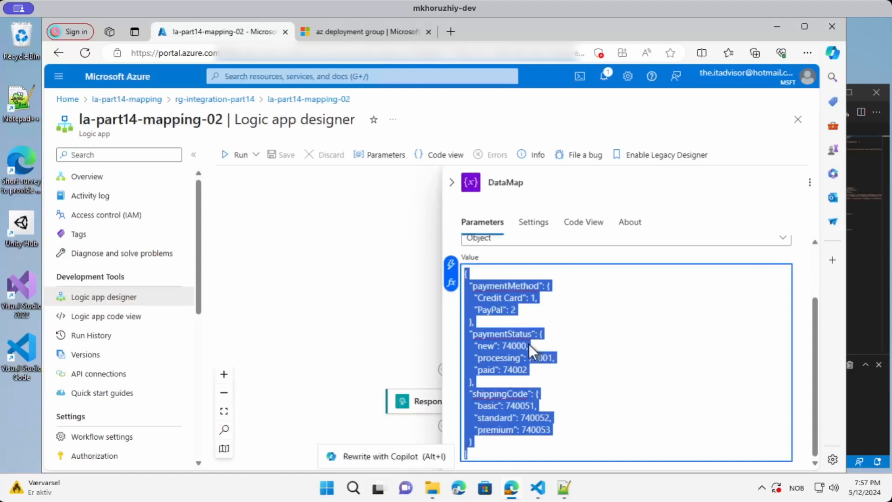
{"action": "left_click", "coordinate": [533, 314]}
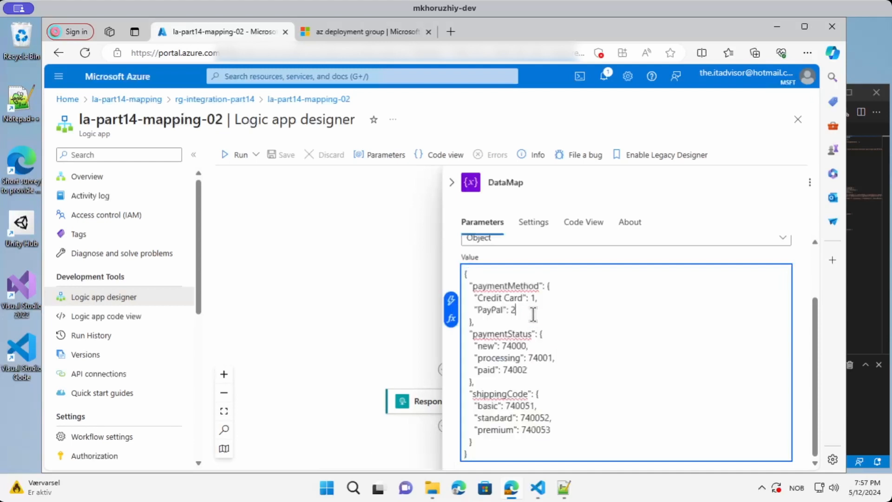